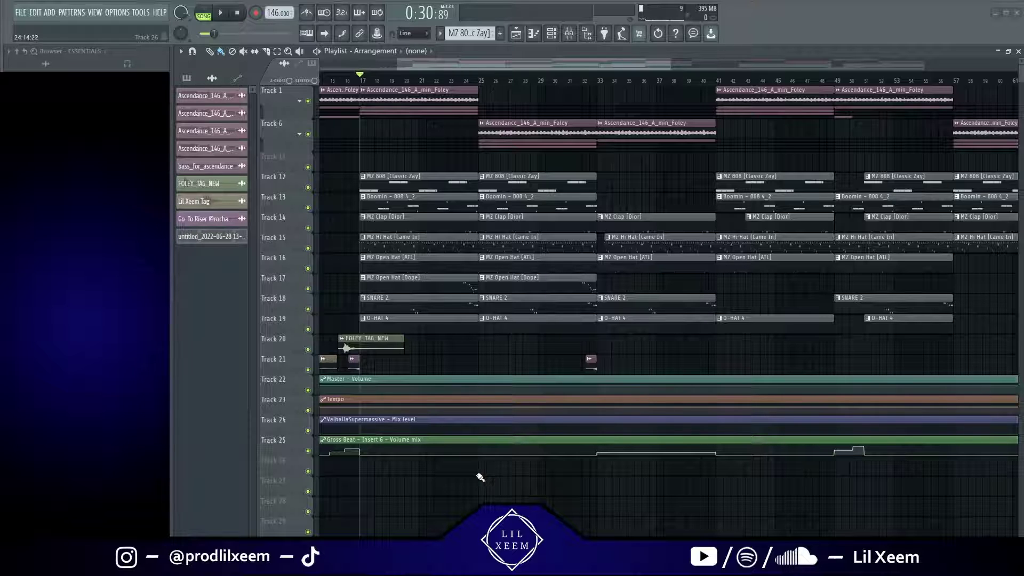
Expand the Track 1 group and play back only Tracks 1 to 4, the Ascendance foley loops, from bar 17
left_click(300, 102)
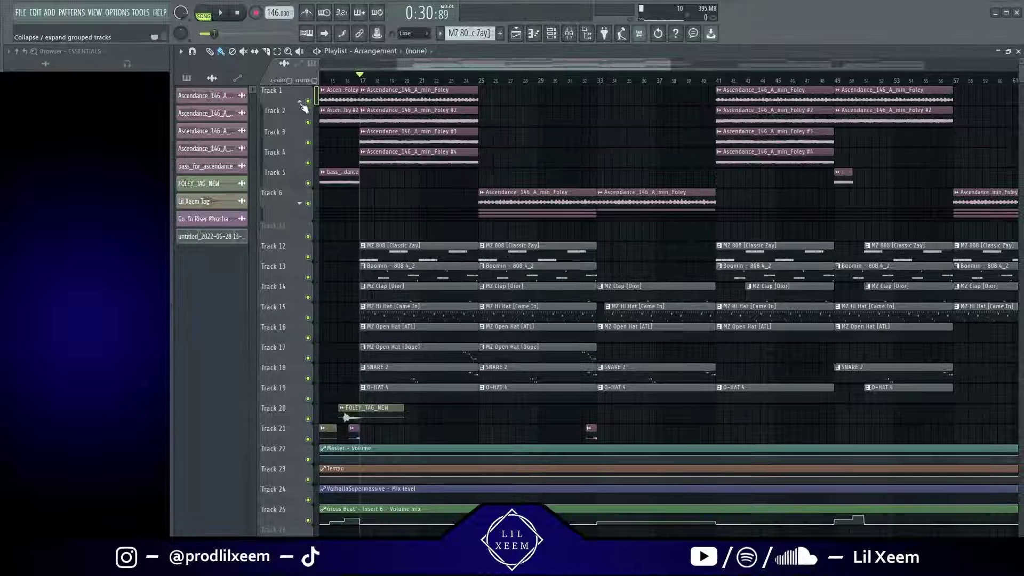
right_click(307, 101)
left_click(307, 122)
left_click(307, 143)
left_click(308, 163)
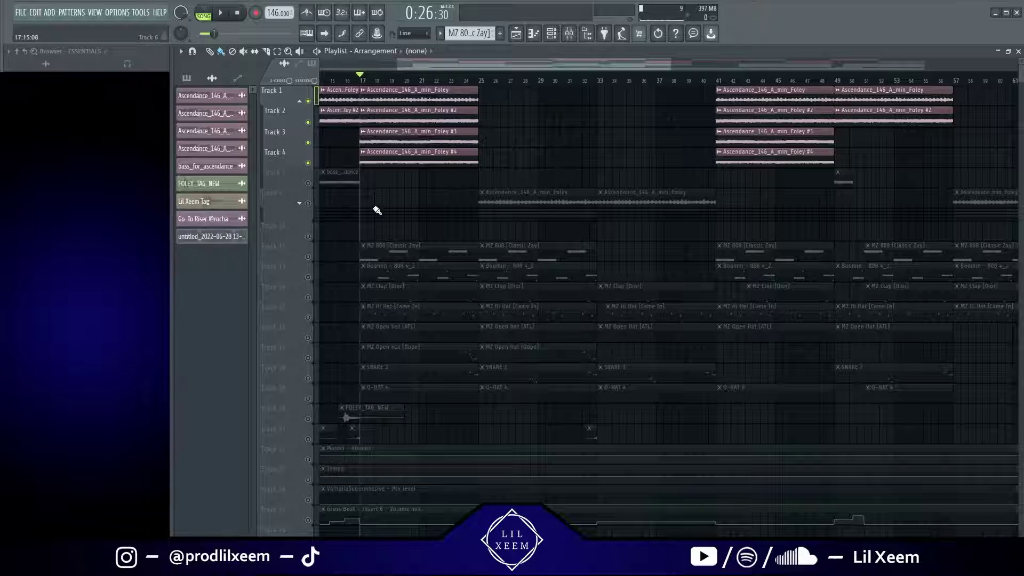
key("space")
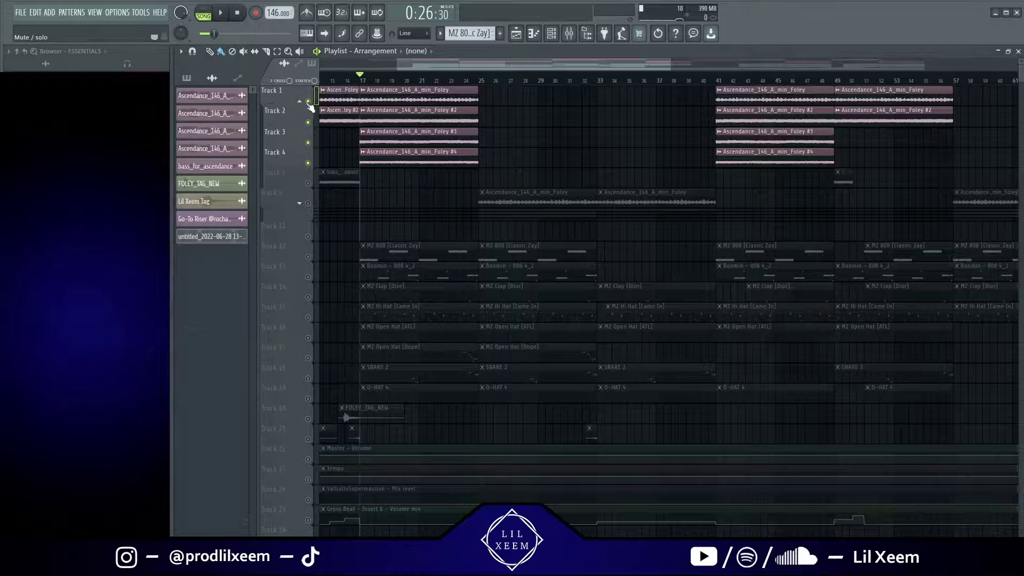
left_click(299, 101)
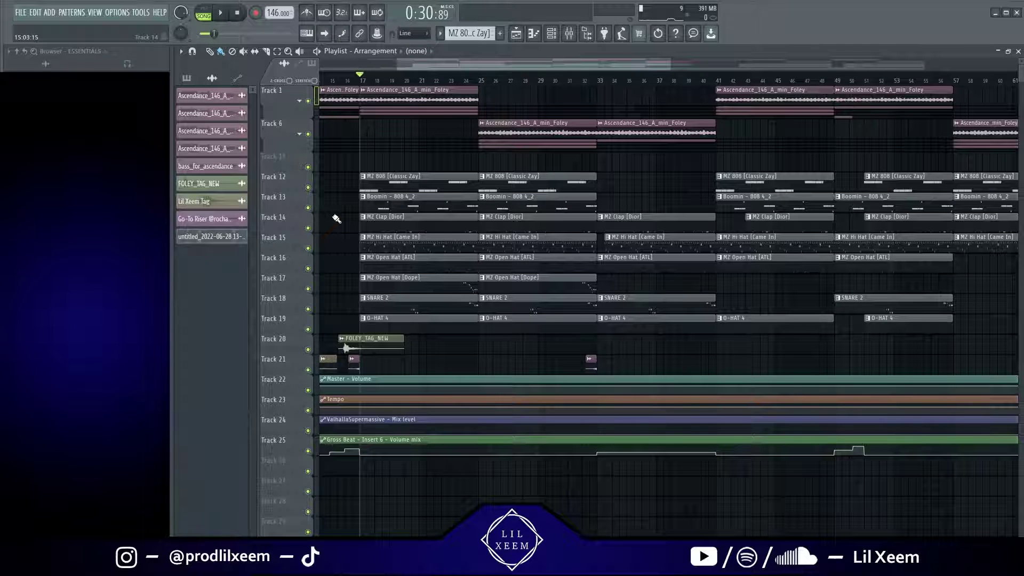
Highlight the MZ 808 [Classic Zay] and Boomin - 808 4_2 clips that start at bar 17 on Tracks 12 and 13
scroll(363, 221, "up", 4)
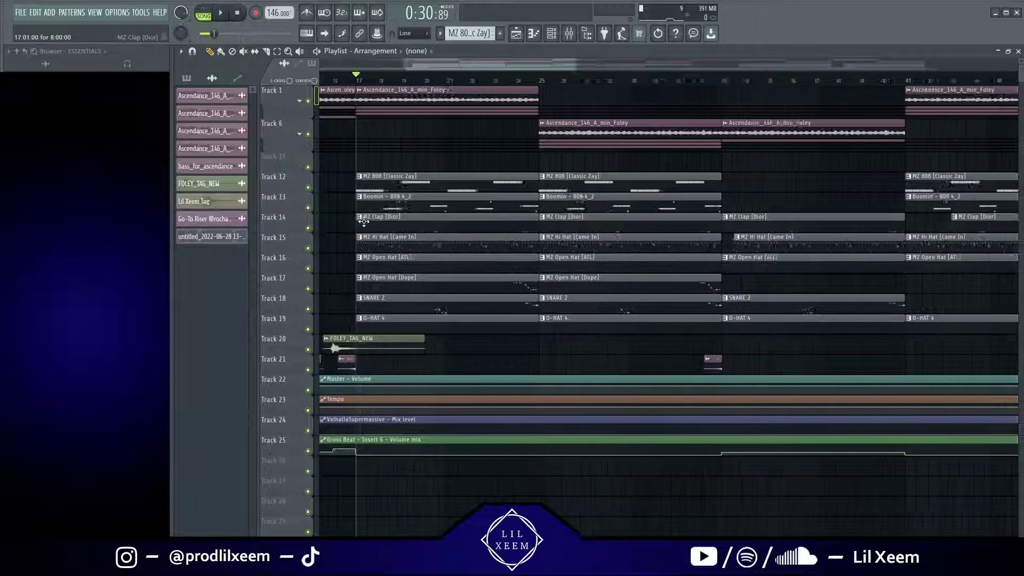
scroll(364, 221, "up", 3)
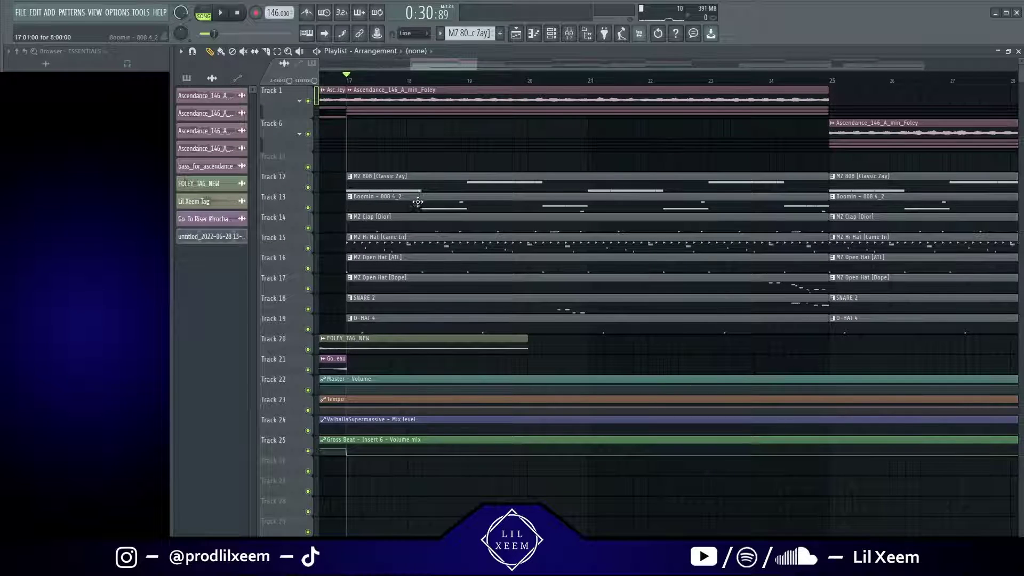
scroll(414, 201, "up", 2)
scroll(414, 201, "up", 3)
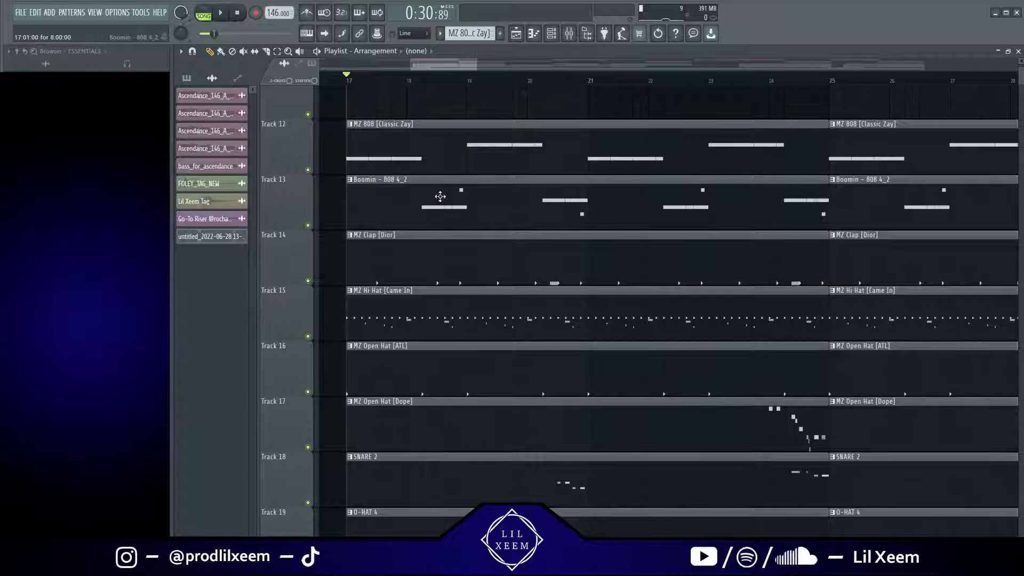
left_click_drag(396, 142, 474, 153)
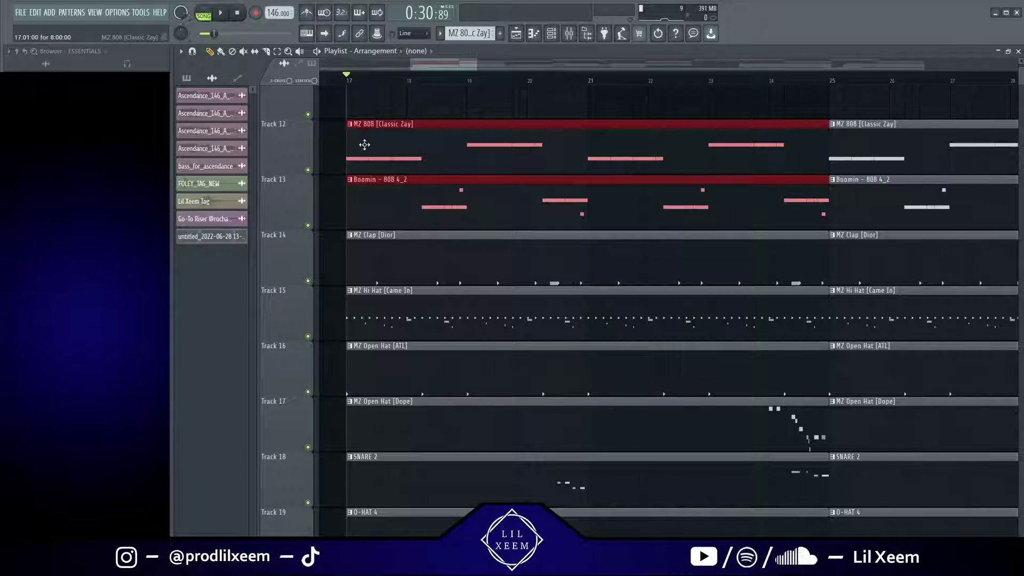
left_click(344, 161)
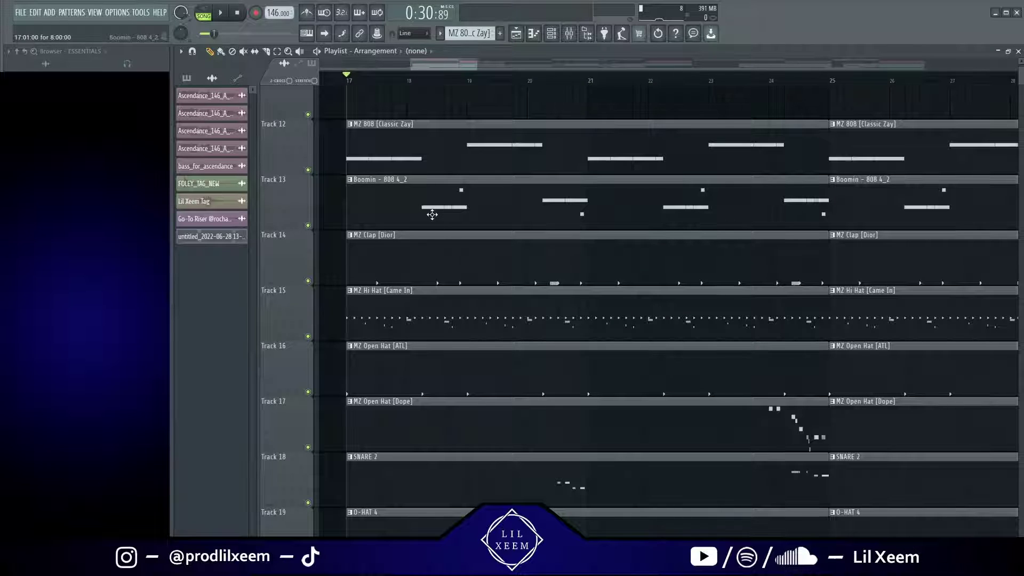
Solo Tracks 12 and 13 together and play the two 808 patterns from bar 17
left_click(308, 170, "ctrl")
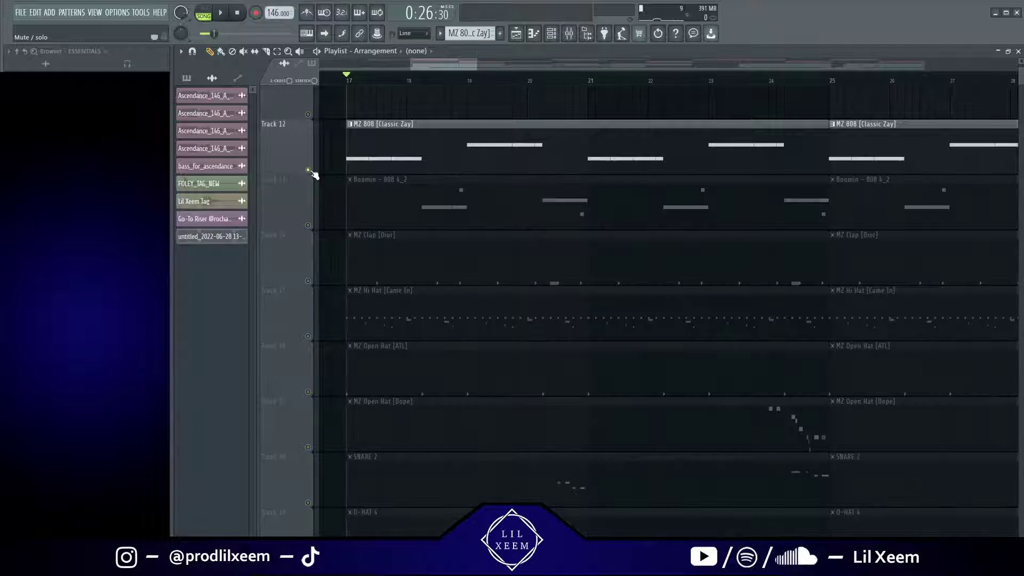
left_click(307, 225)
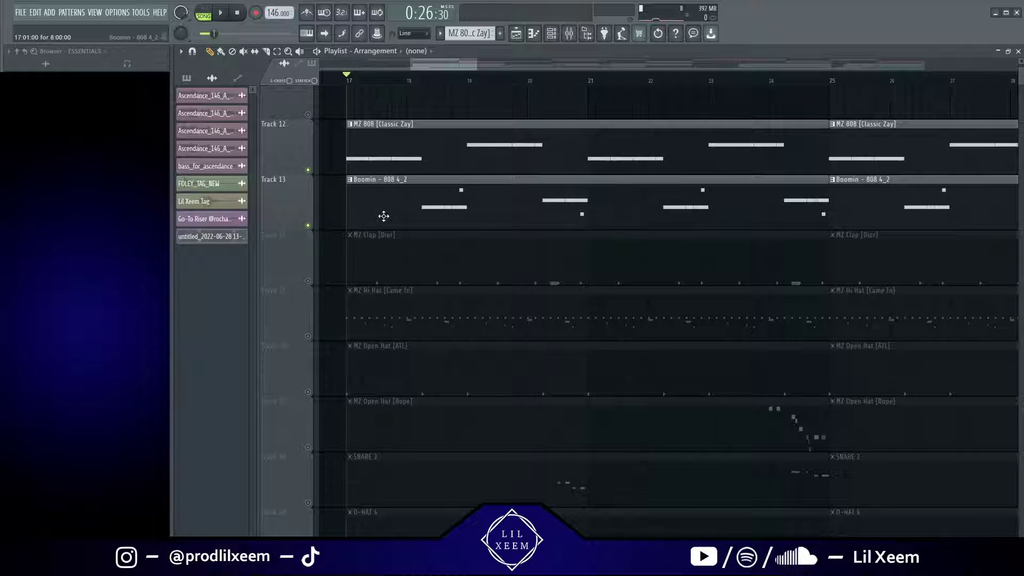
key("space")
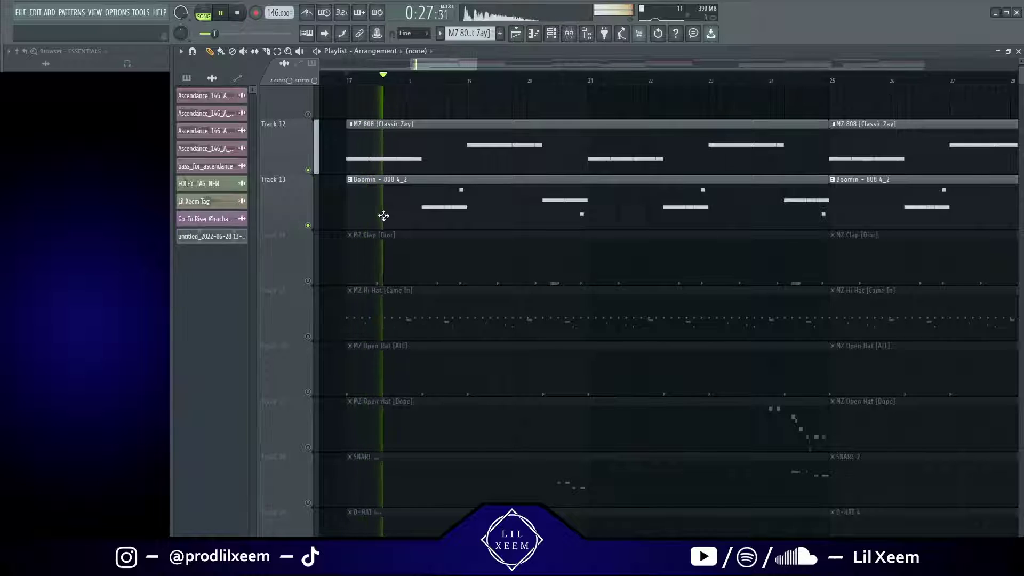
View the full MZ 808 [Classic Zay] pattern in the piano roll during playback, and close it and stop
left_click(534, 138)
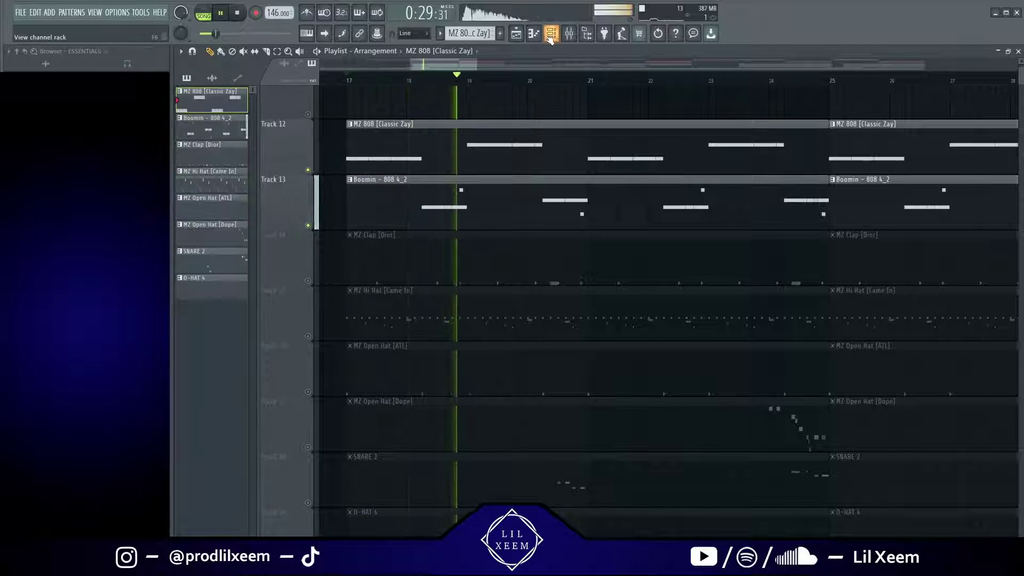
key("F6")
left_click(516, 340)
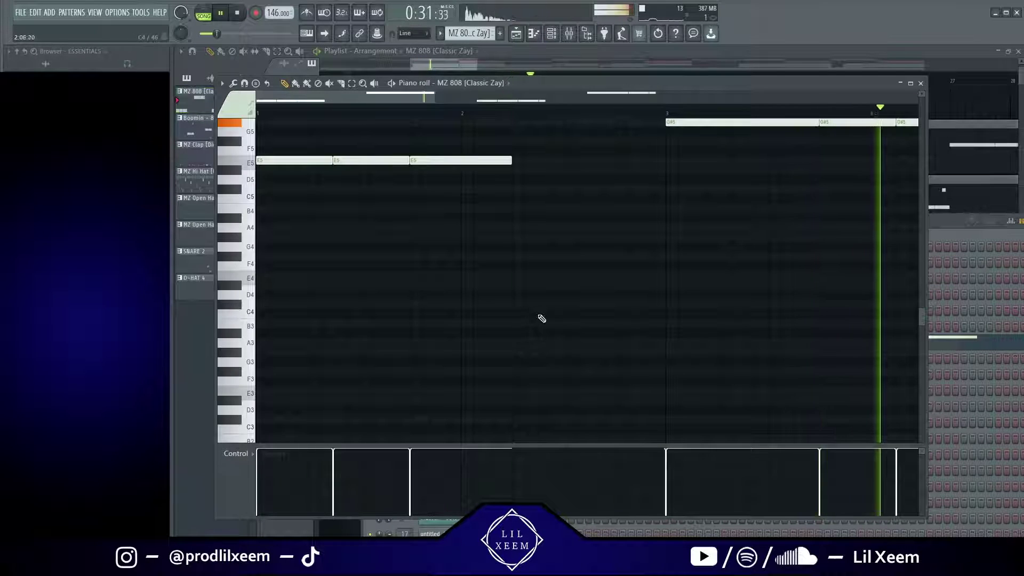
scroll(480, 280, "up", 2)
scroll(512, 293, "down", 3, "ctrl")
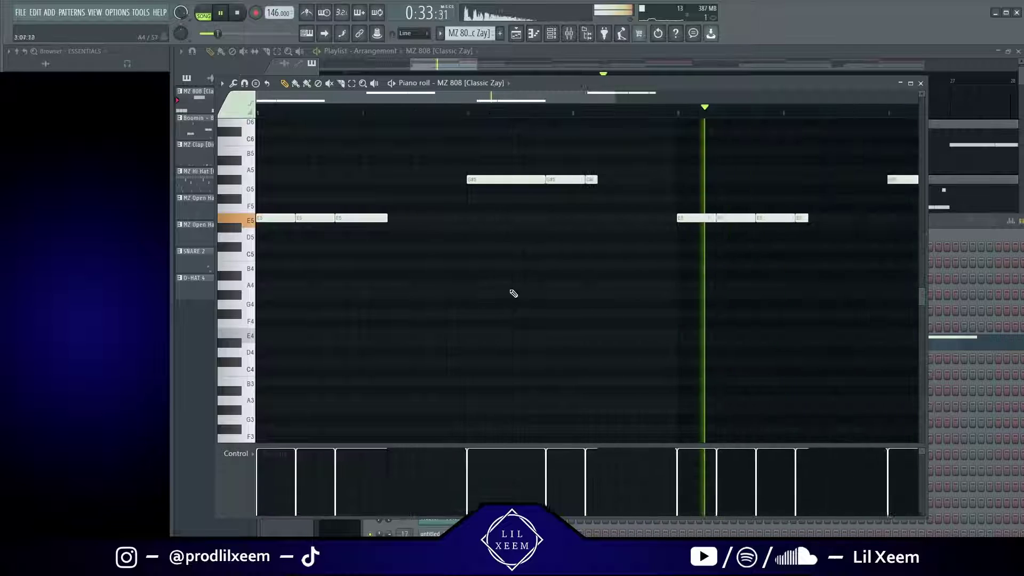
scroll(513, 292, "down", 1, "ctrl")
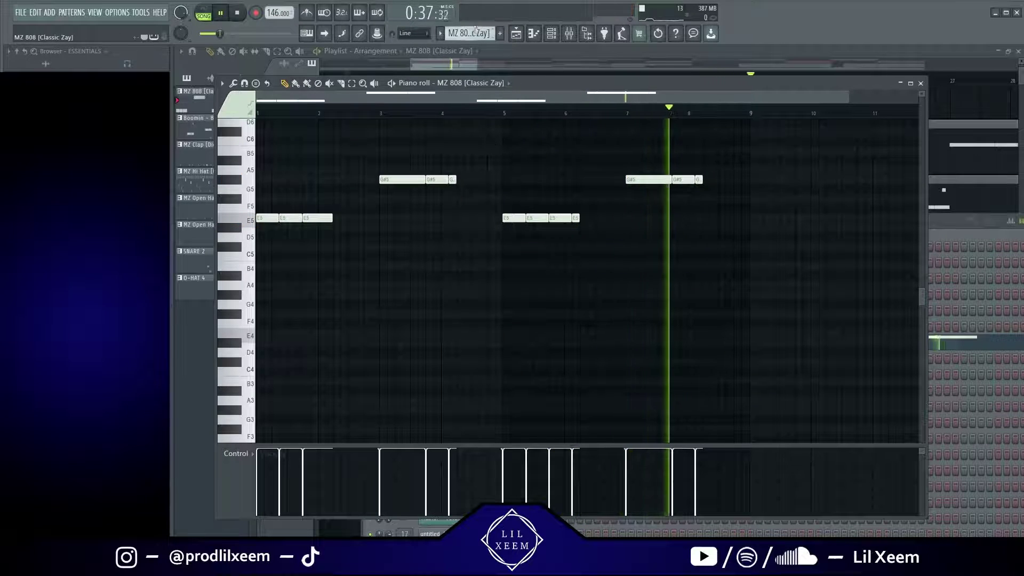
key("F7")
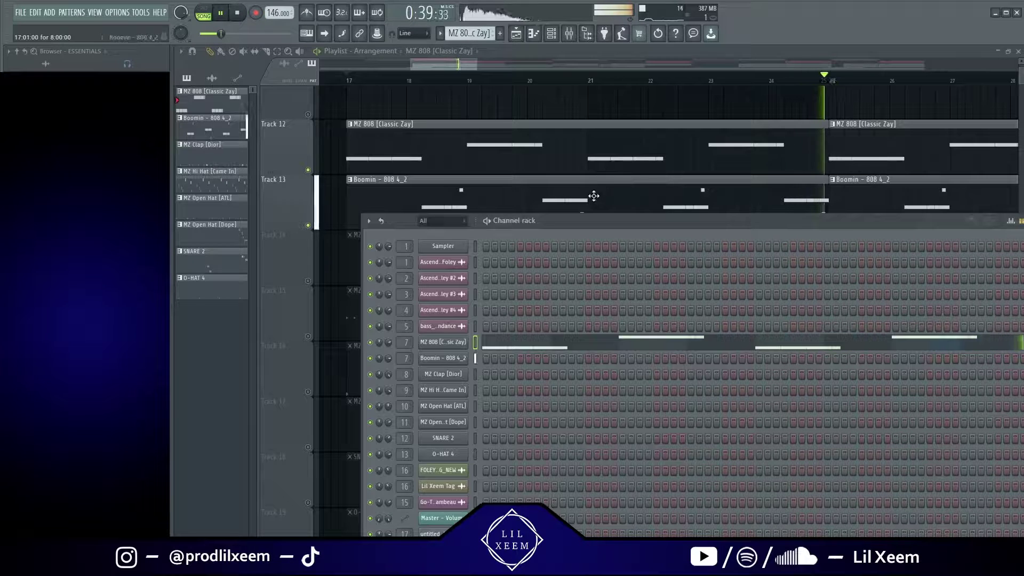
key("F6")
key("space")
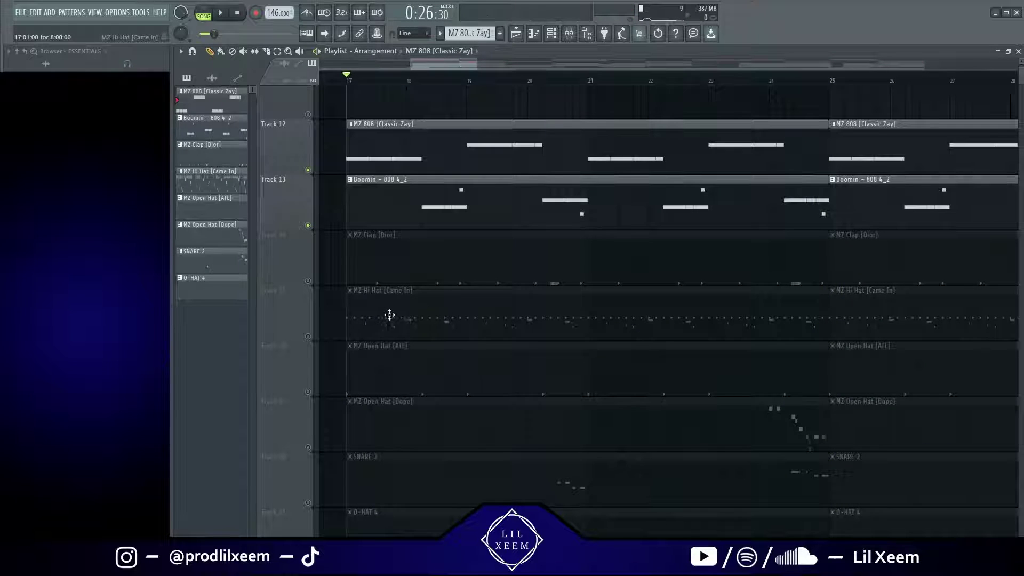
Inspect the notes of the Boomin - 808 4_2 pattern in the piano roll, from close up to the full pattern
double_click(421, 225)
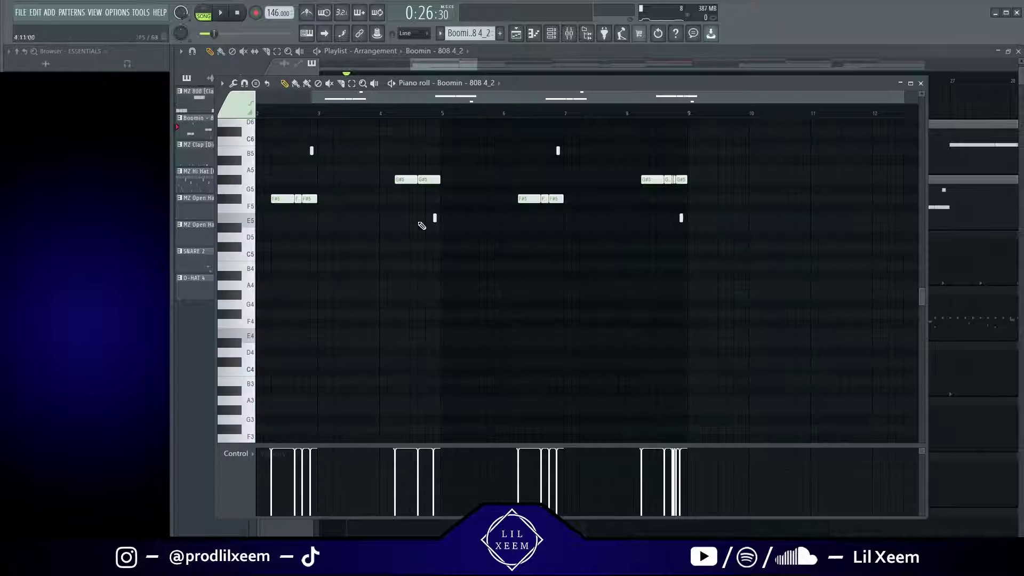
scroll(382, 278, "up", 3)
scroll(274, 290, "up", 2)
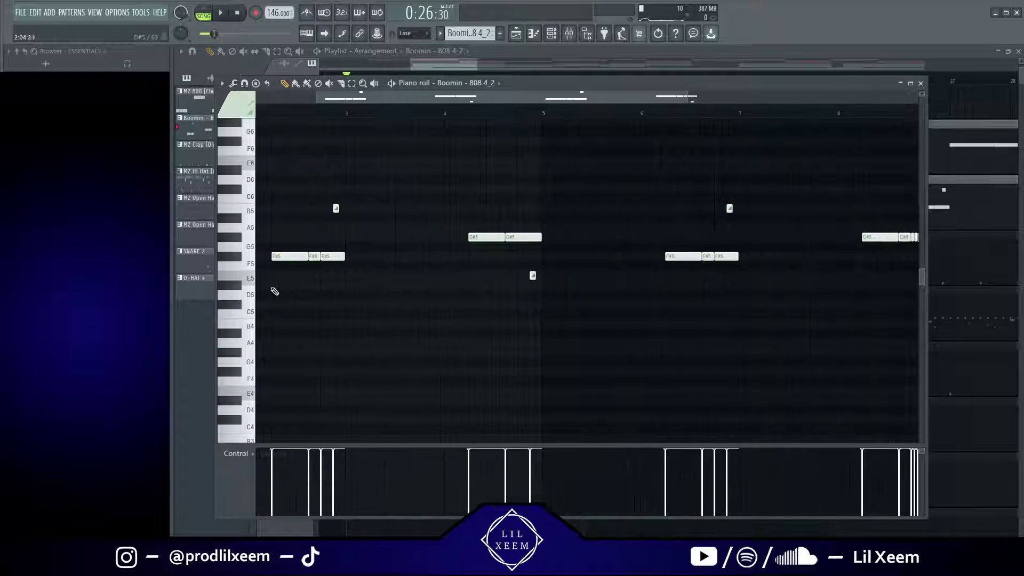
scroll(274, 290, "down", 2)
scroll(274, 290, "down", 1)
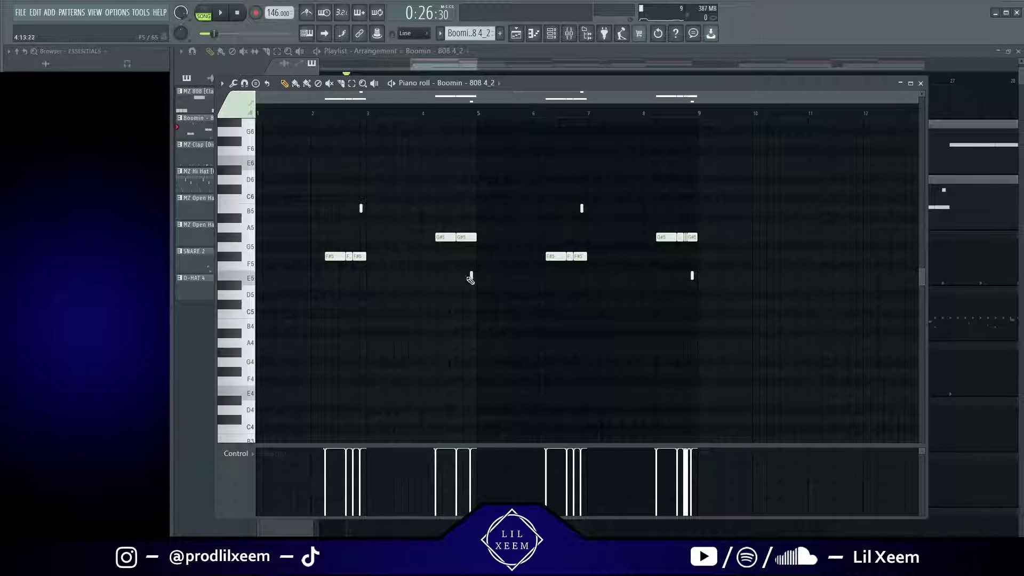
key("F7")
Compare the MZ 808 [Classic Zay] notes with the Boomin - 808 4_2 pattern, highlighting Boomin's first group of F#5 notes
double_click(441, 187)
scroll(434, 201, "left", 2)
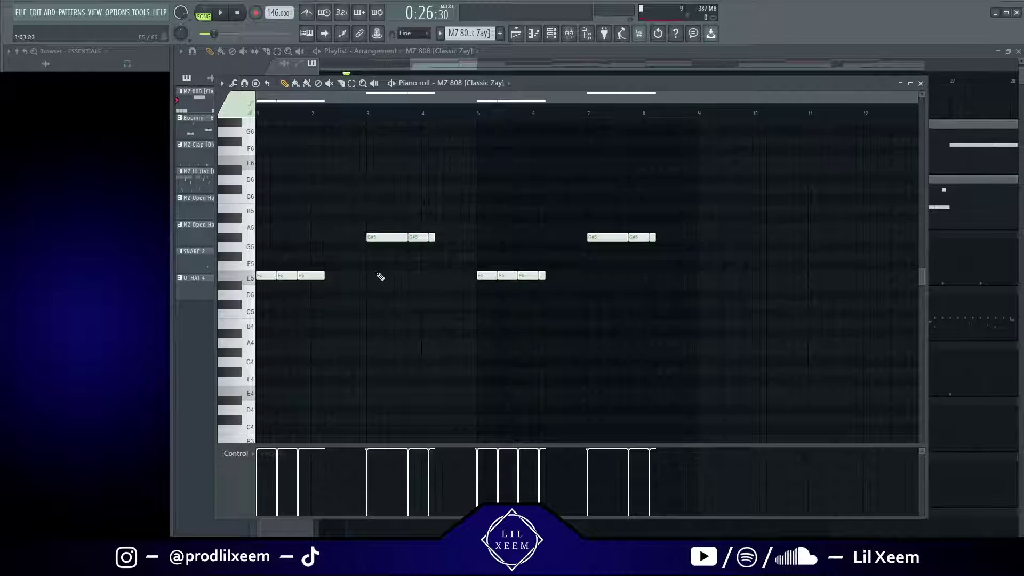
left_click_drag(326, 265, 372, 265)
key("F7")
double_click(472, 208)
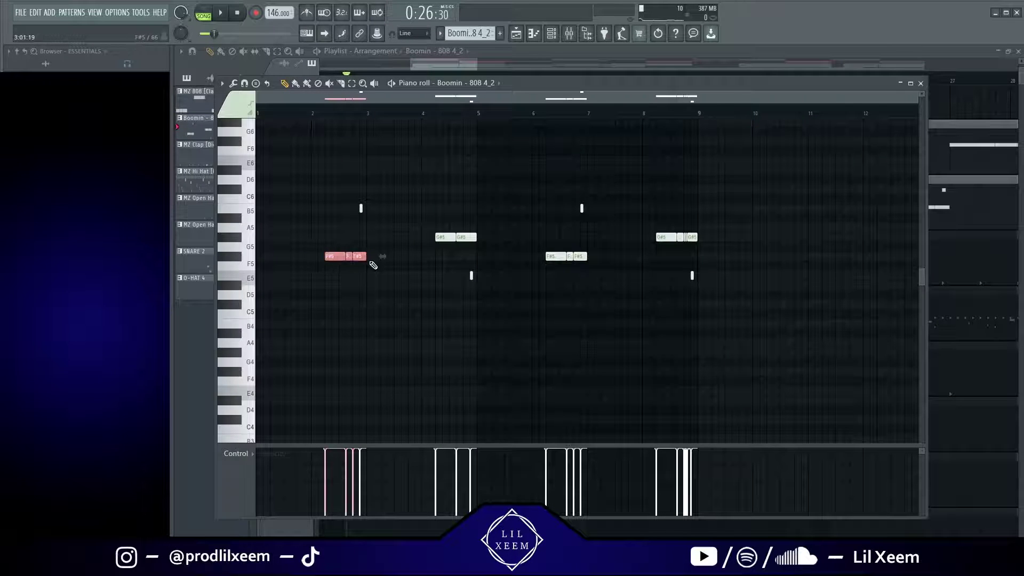
key("F7")
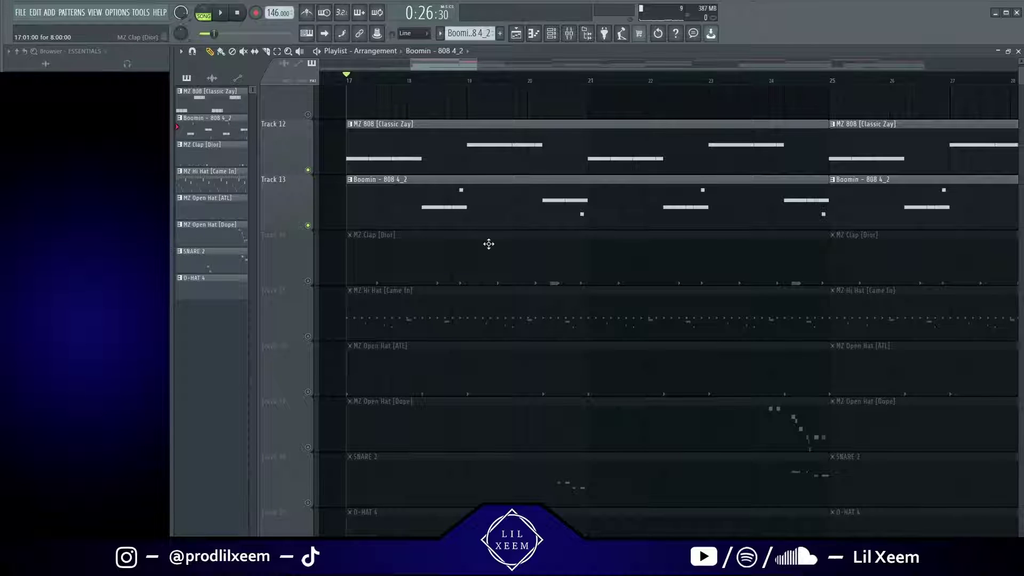
Solo Track 14 and play the MZ Clap [Dior] pattern with its notes open in the piano roll
scroll(488, 243, "down", 4)
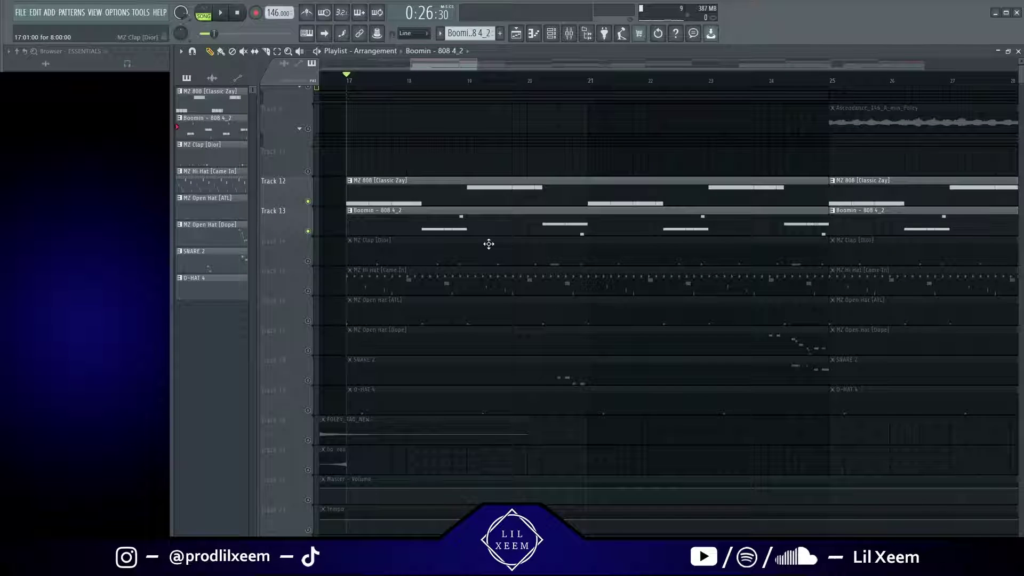
scroll(488, 243, "down", 1)
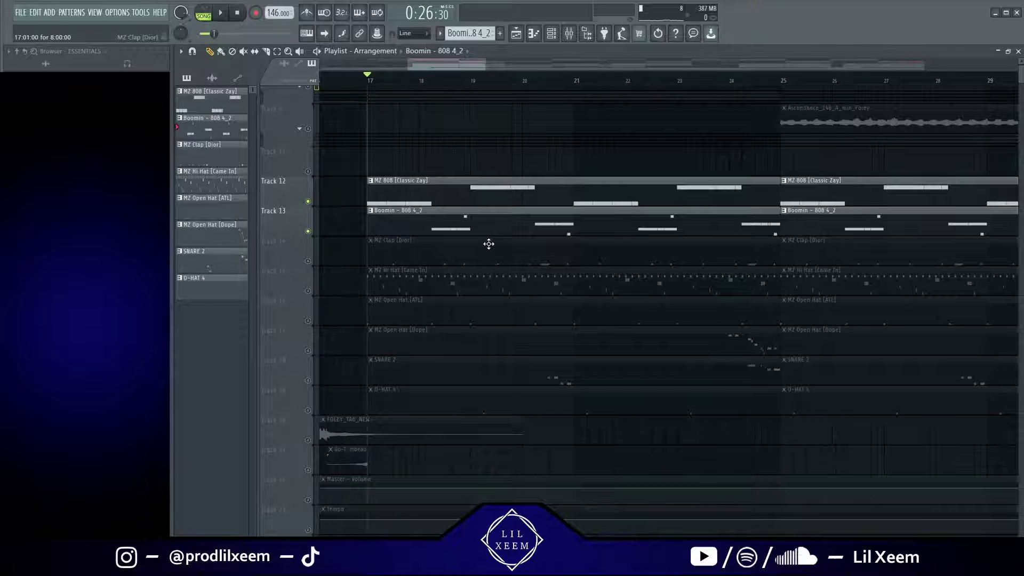
scroll(488, 243, "up", 1)
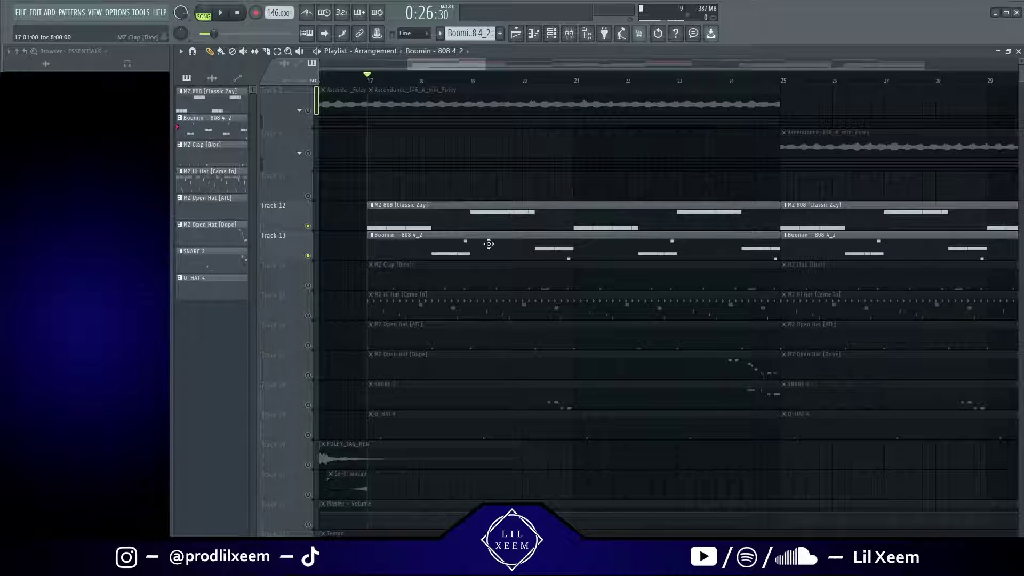
right_click(309, 286)
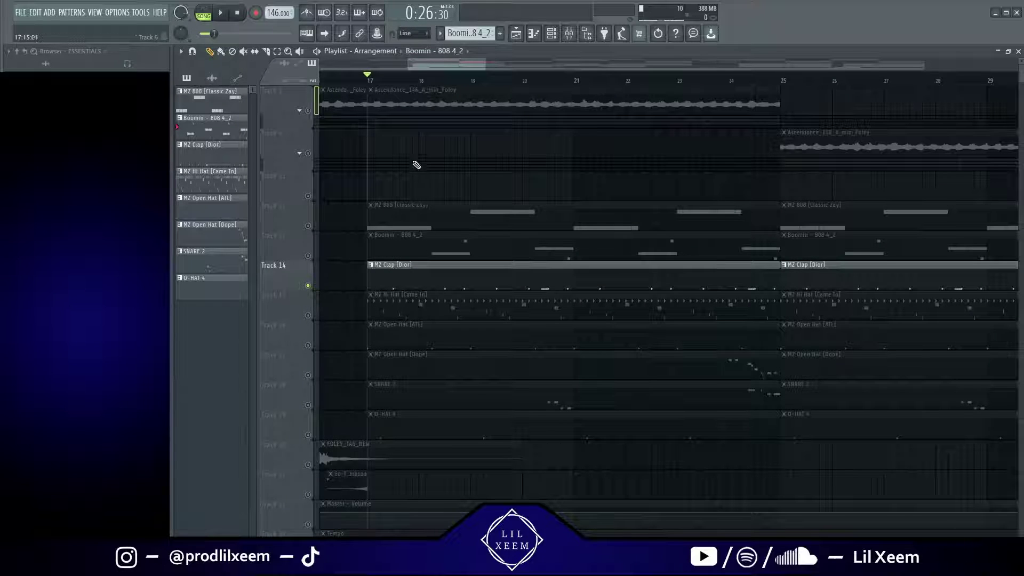
double_click(413, 274)
key("space")
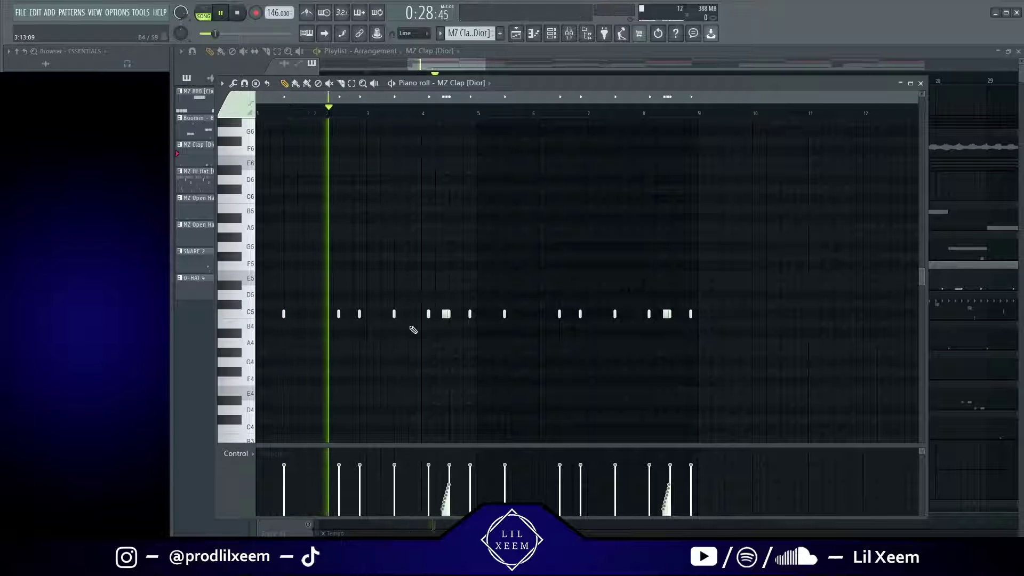
key("space")
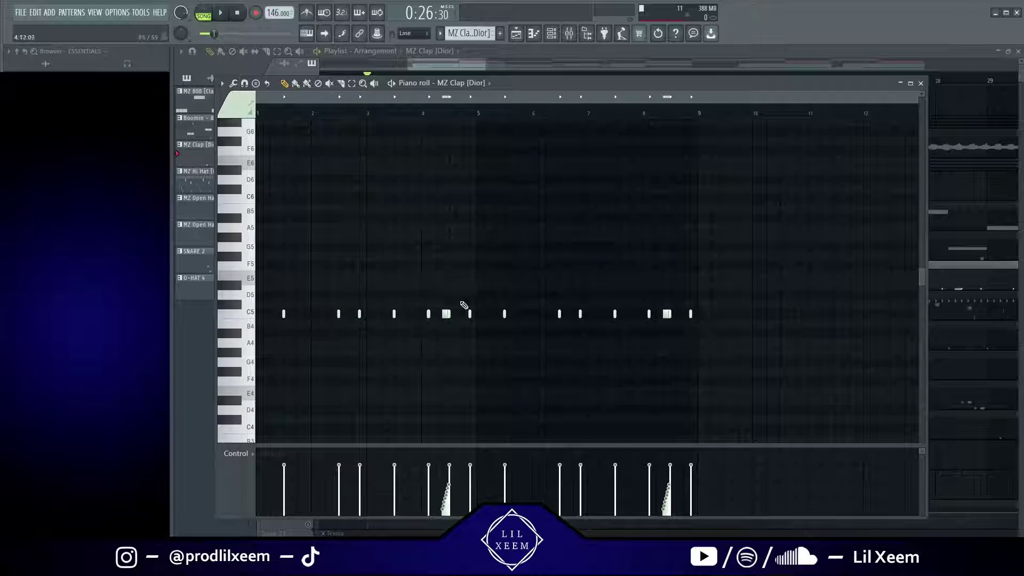
Select the rapid C5 clap roll in bar 4 and inspect its notes and velocities up close
scroll(463, 305, "up", 10)
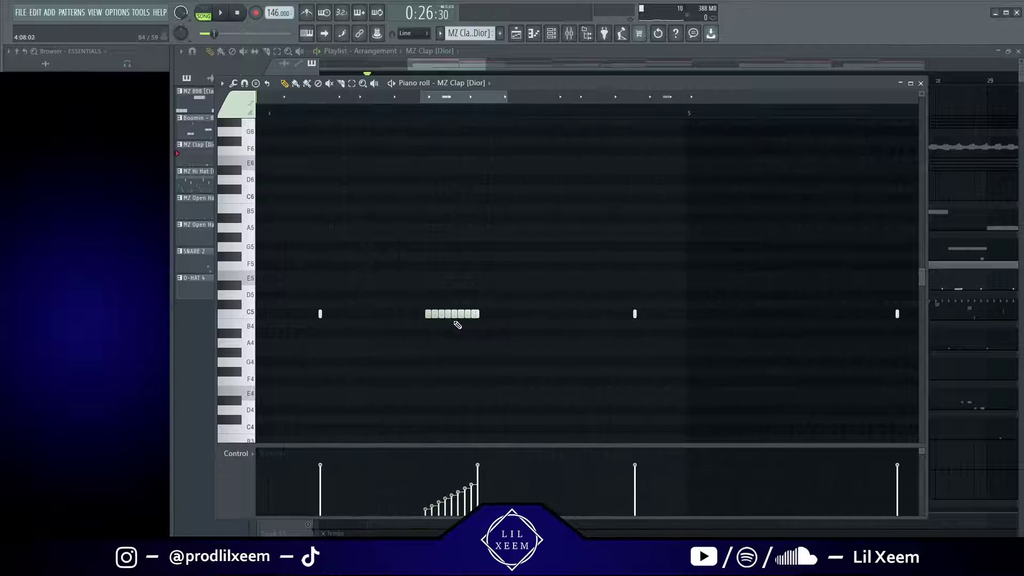
left_click_drag(527, 86, 508, 86)
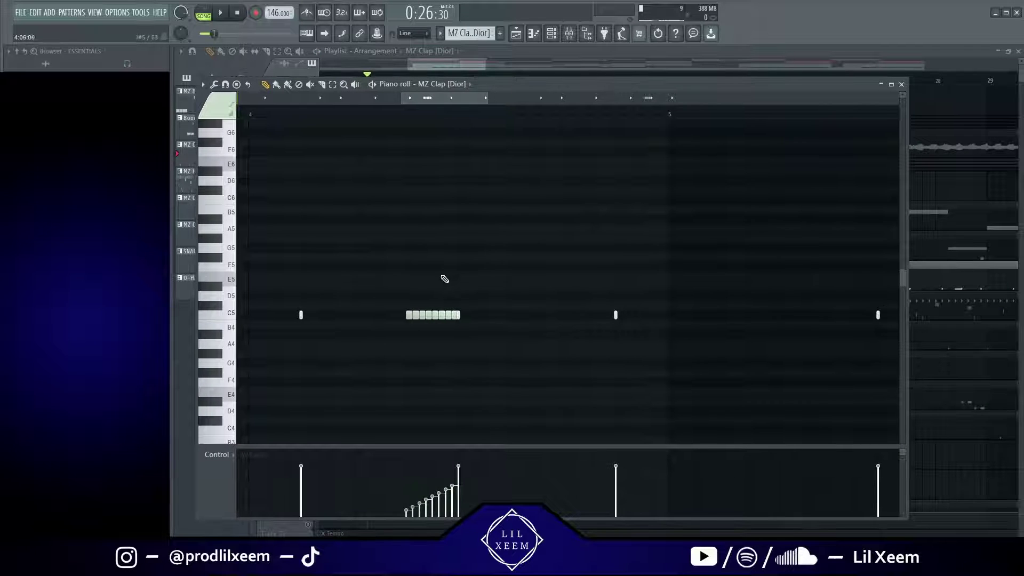
left_click_drag(384, 292, 458, 332)
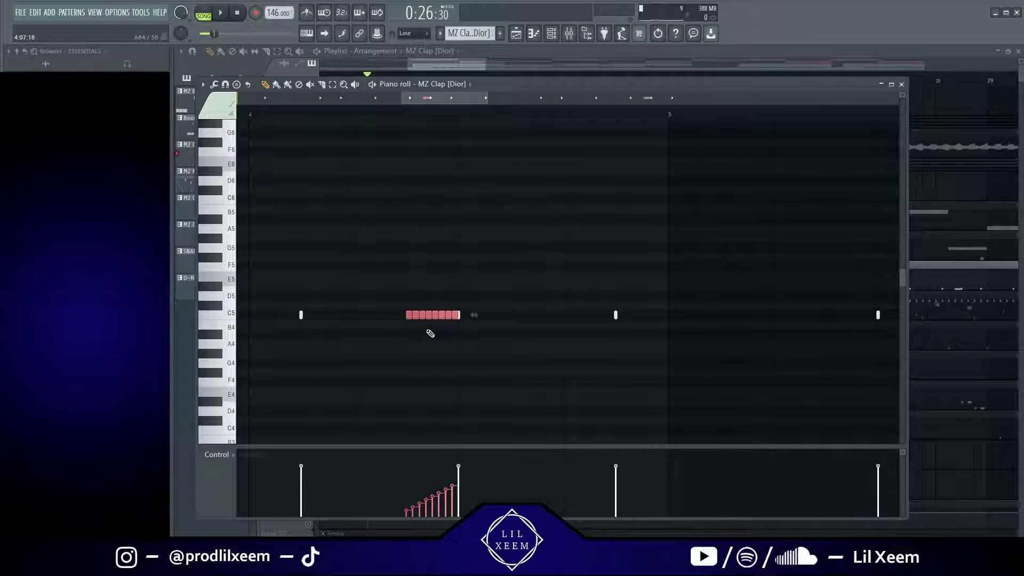
scroll(433, 333, "up", 4)
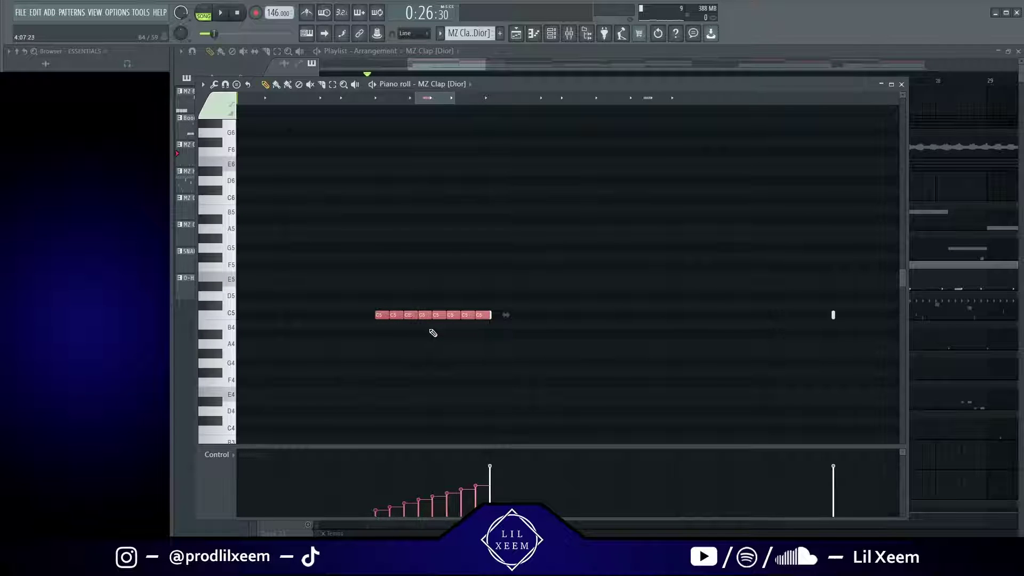
scroll(433, 333, "down", 3)
scroll(433, 333, "down", 1)
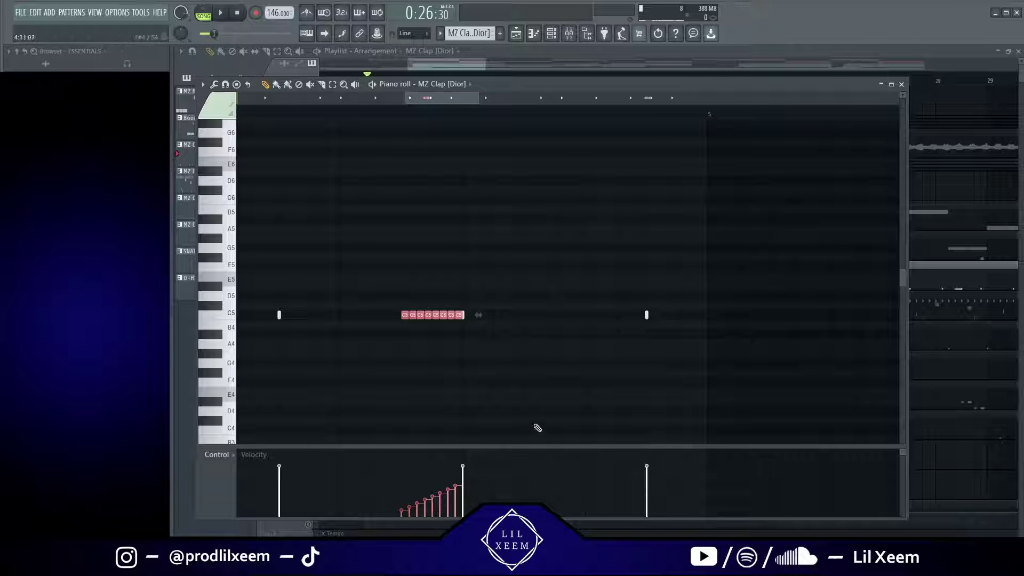
Play the MZ Clap [Dior] pattern from bar 4 through its rapid clap roll, then view the whole pattern
scroll(459, 377, "down", 1)
scroll(460, 377, "down", 6, "ctrl")
scroll(460, 379, "up", 3)
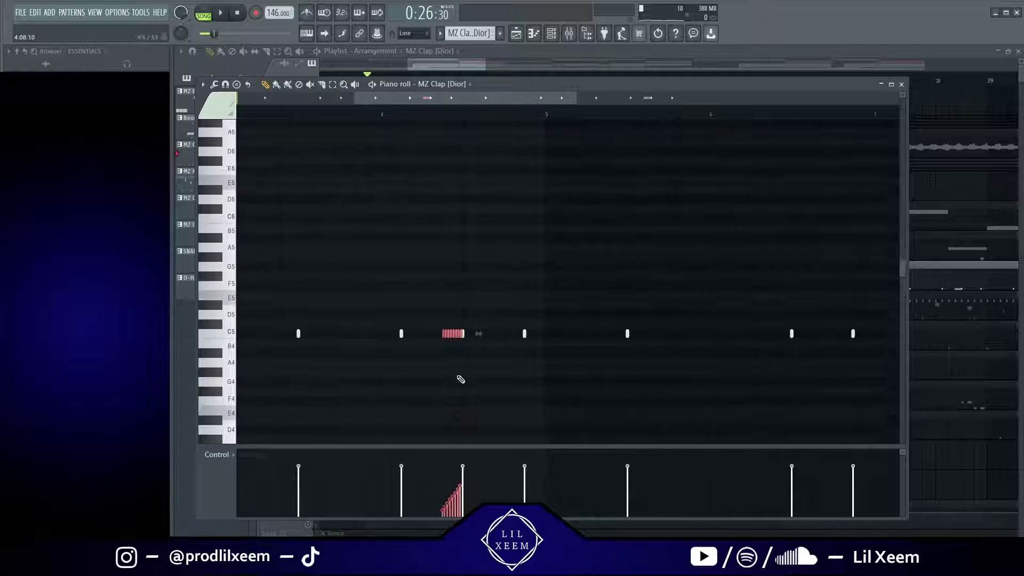
scroll(461, 380, "up", 3)
scroll(403, 224, "down", 2)
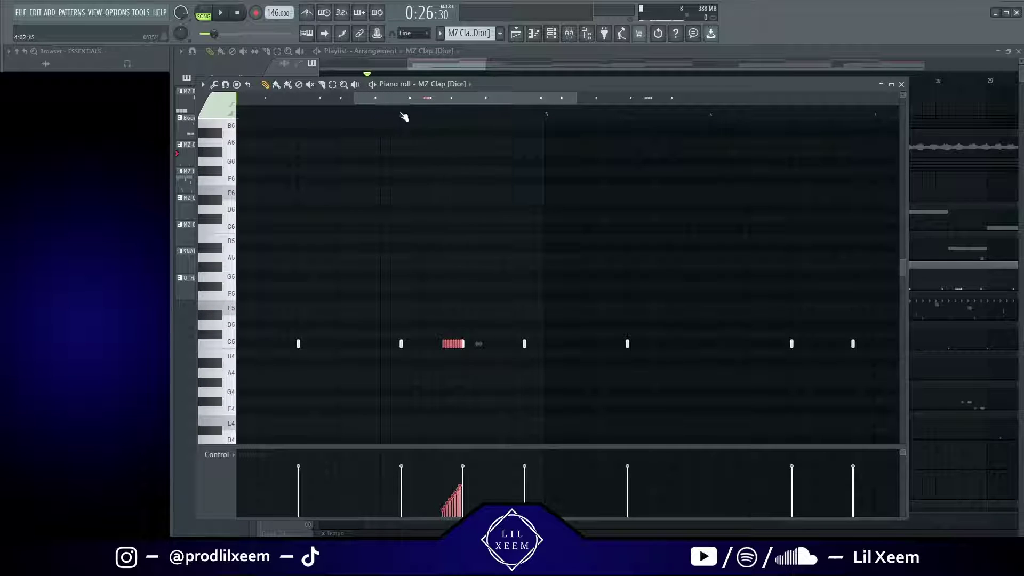
left_click(406, 119)
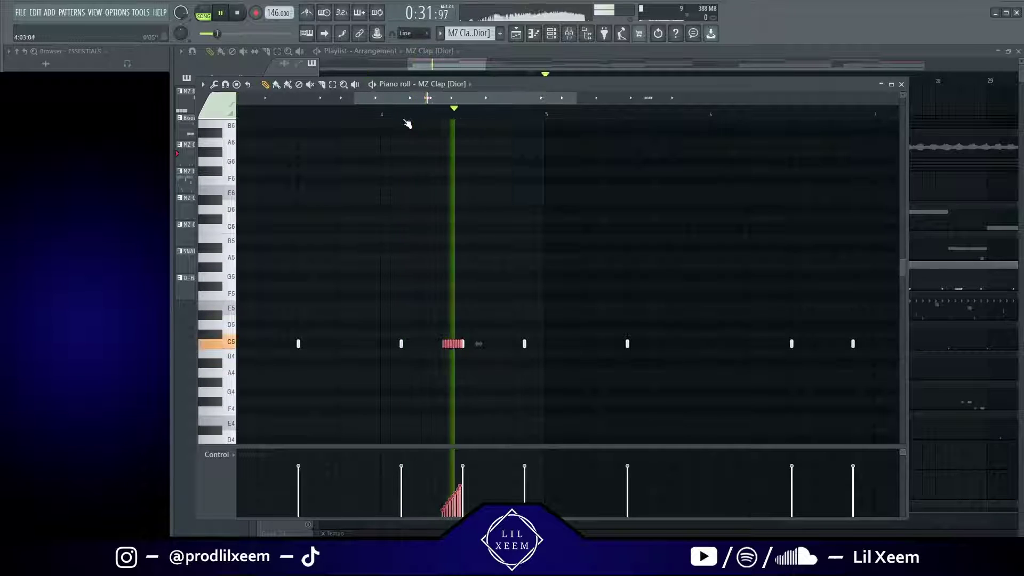
key("space")
scroll(509, 343, "down", 4, "ctrl")
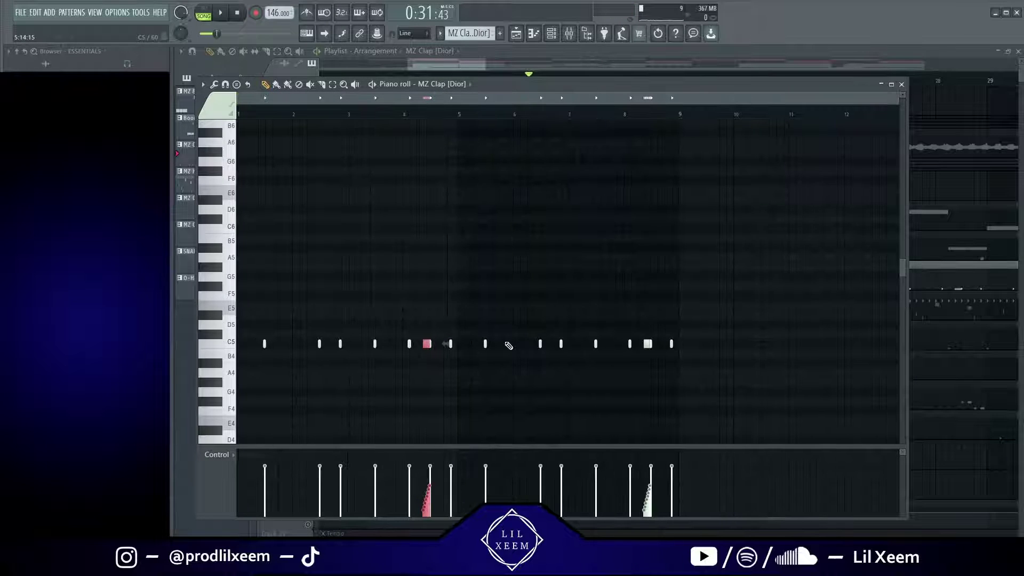
Reopen the MZ Clap [Dior] notes from the playlist, look over the full pattern, and return to the playlist
key("F7")
double_click(392, 289)
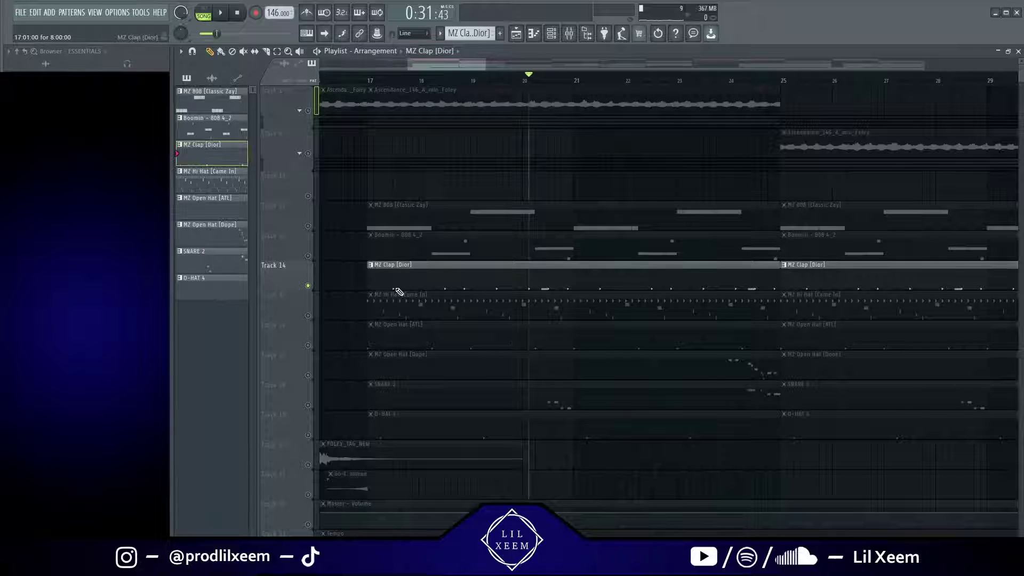
scroll(437, 352, "down", 2)
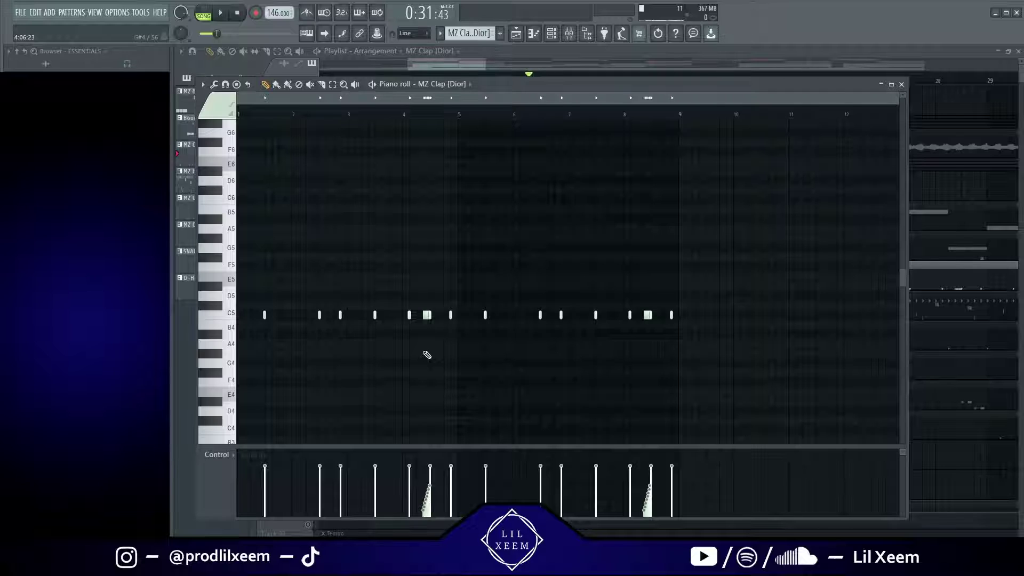
key("F7")
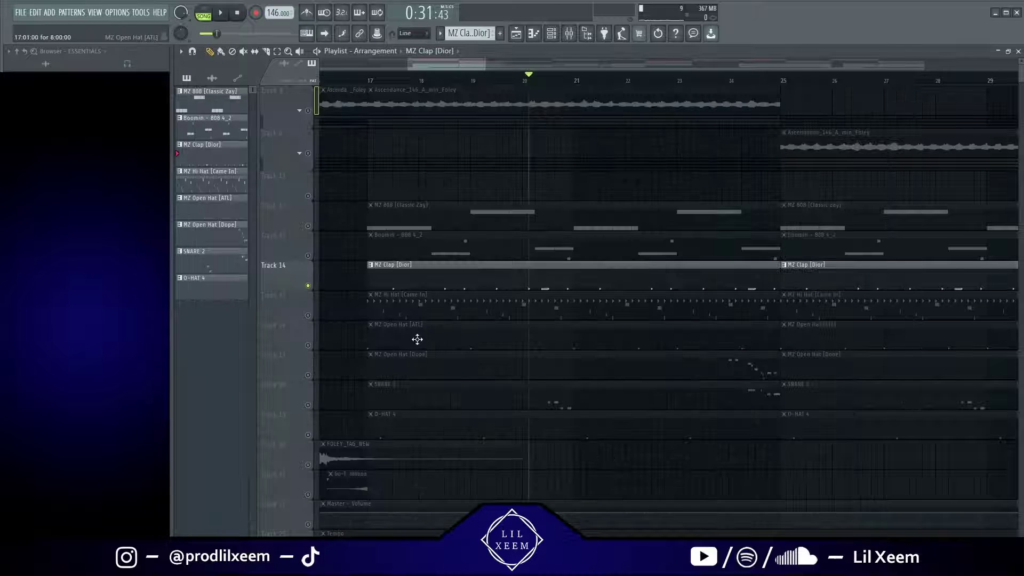
Solo Track 15 and play the MZ Hi Hat [Came In] pattern from bar 17 with its notes open in the piano roll
left_click(308, 318)
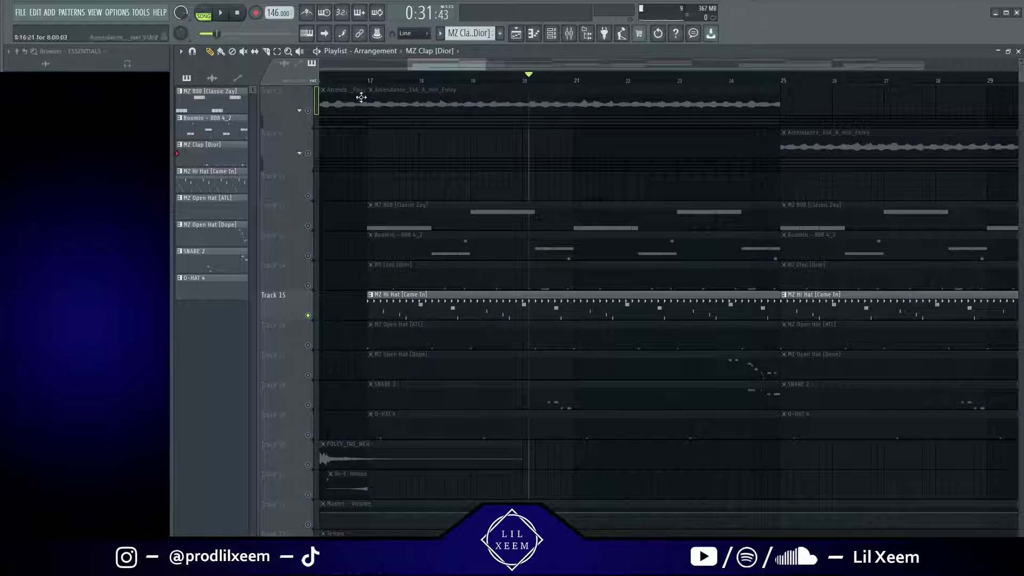
left_click(373, 81)
left_click(416, 303)
key("F7")
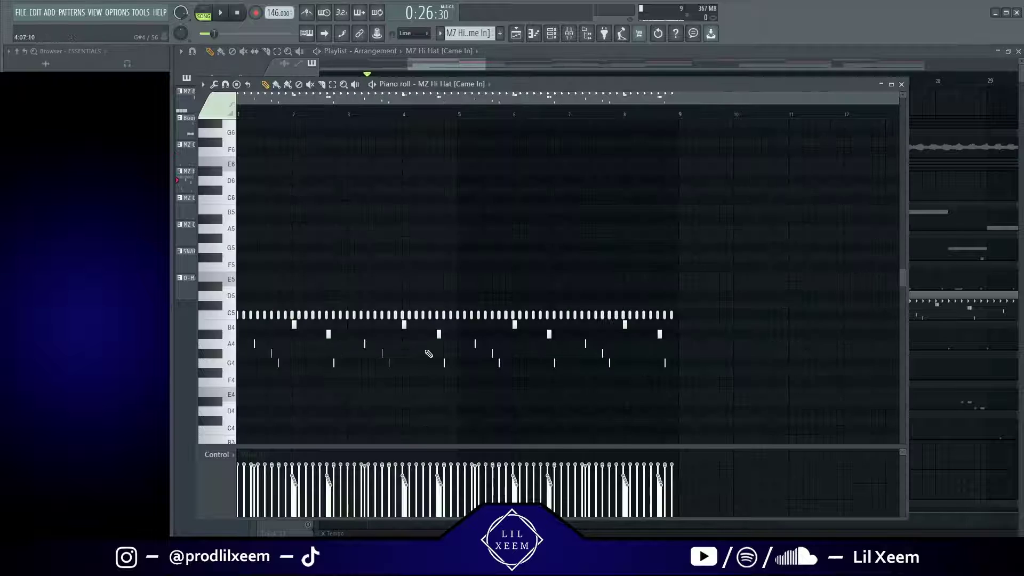
scroll(428, 354, "down", 3)
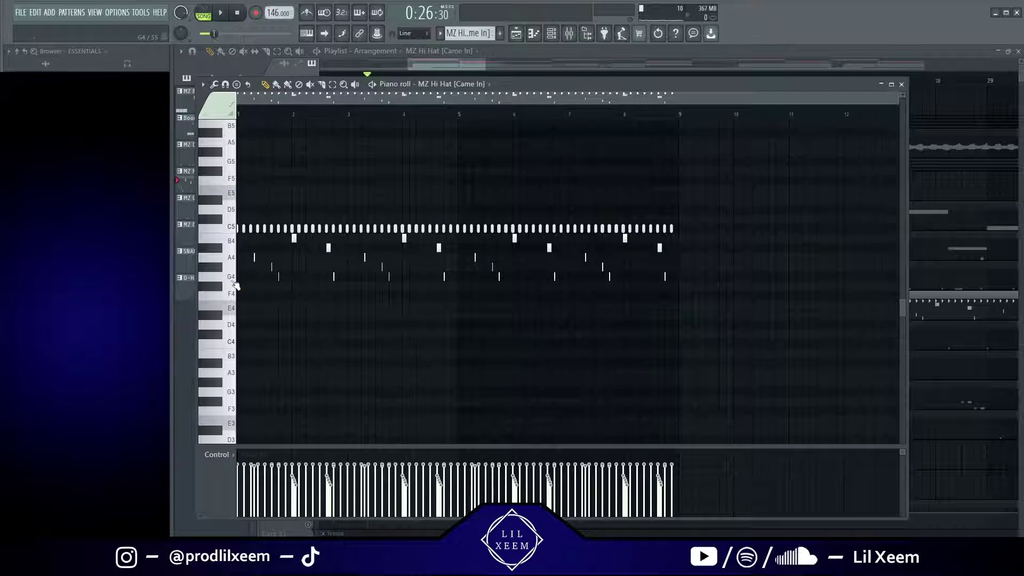
scroll(236, 285, "up", 3)
key("space")
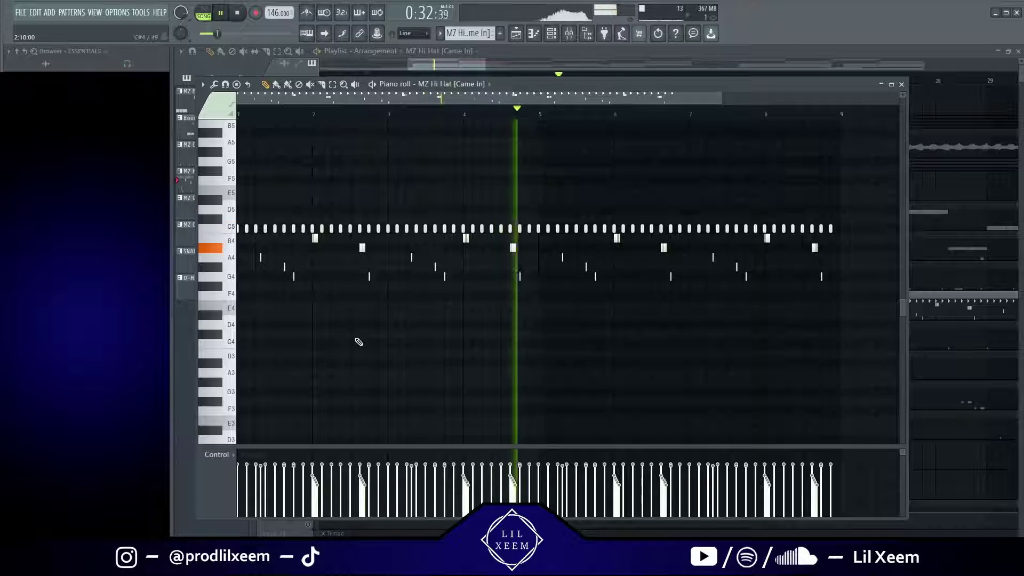
key("F7")
key("space")
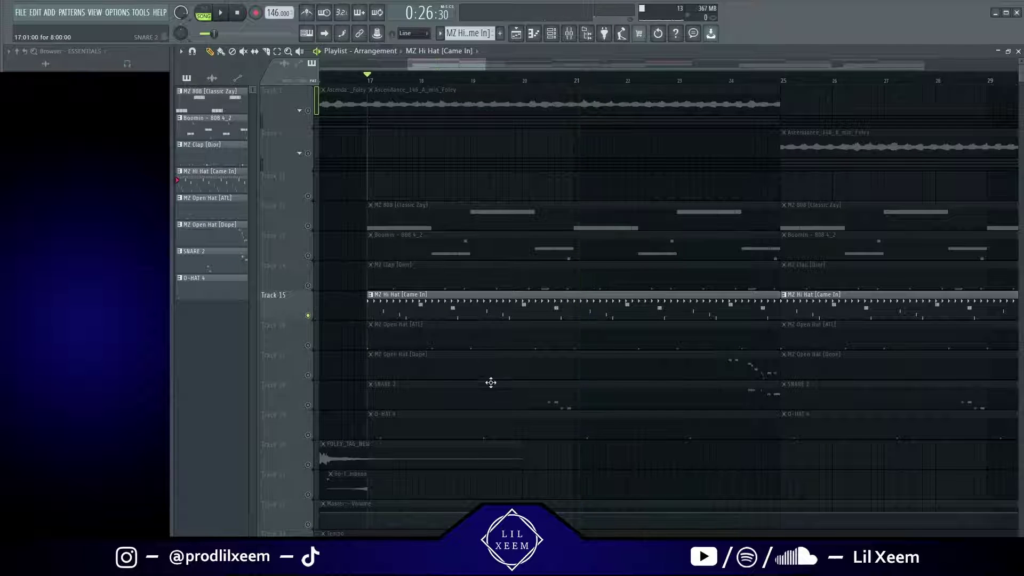
Solo Track 16 and play the MZ Open Hat [ATL] pattern with its notes open in the piano roll
left_click(336, 347)
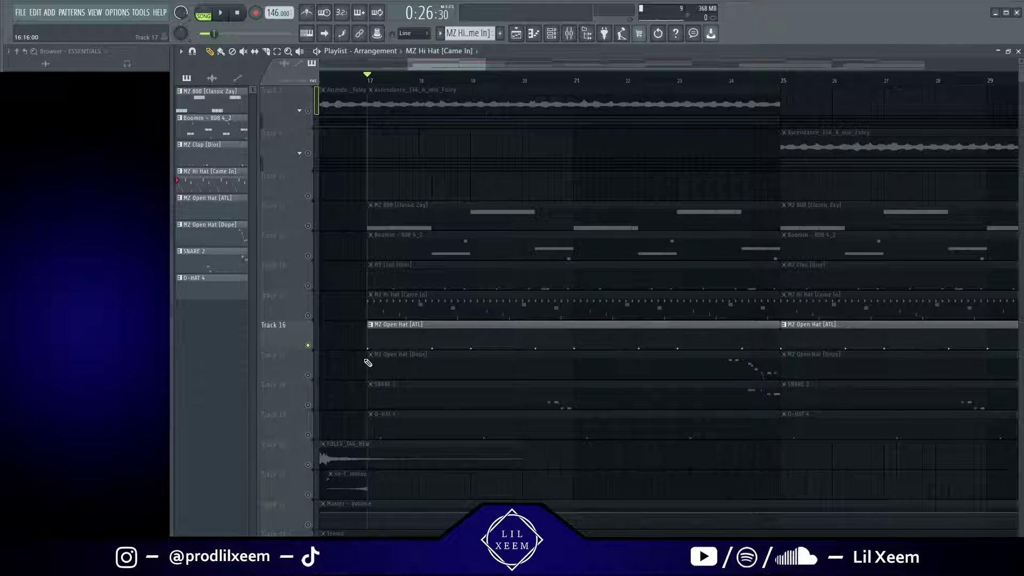
double_click(402, 338)
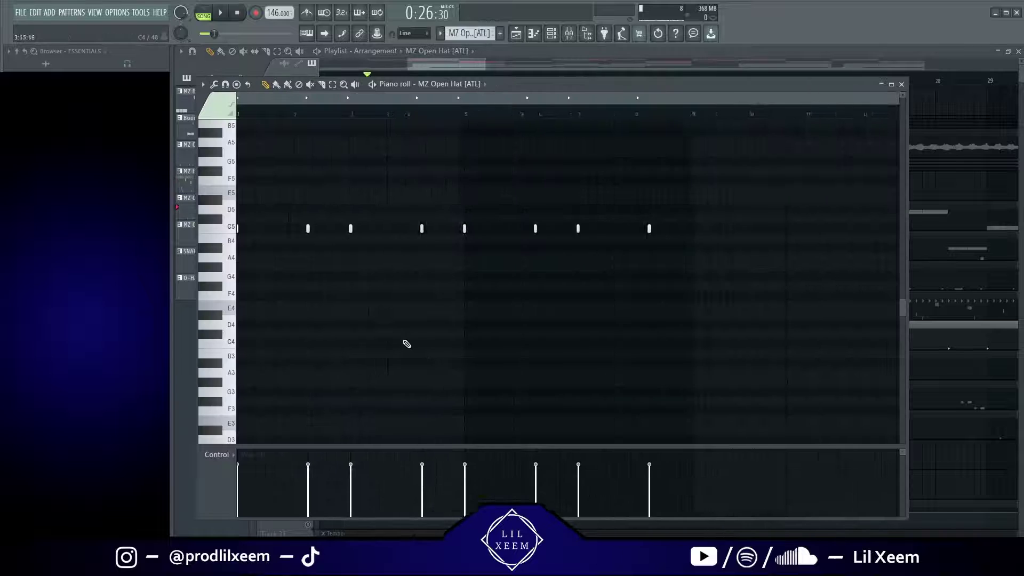
scroll(406, 344, "up", 1)
key("space")
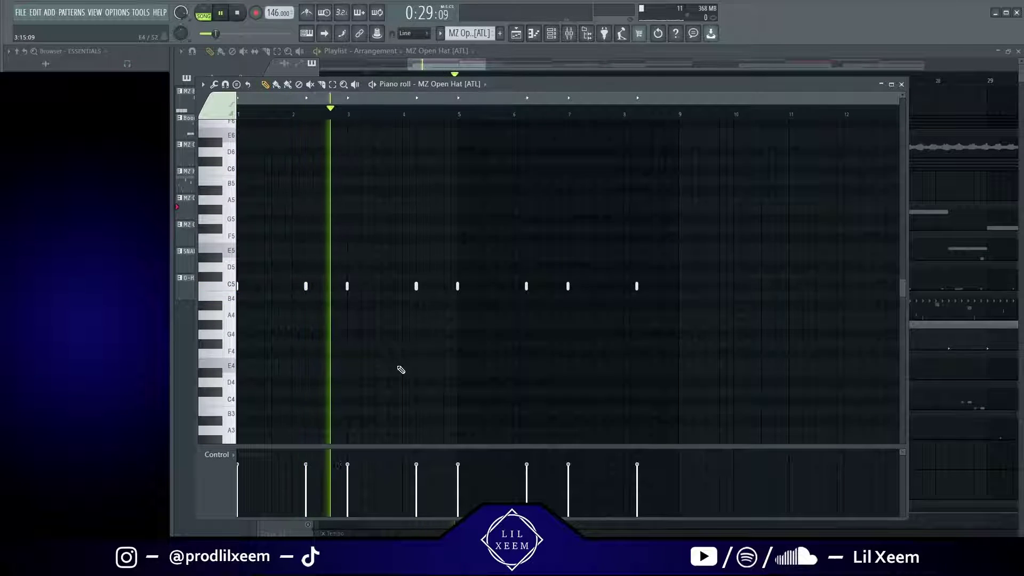
key("F7")
key("space")
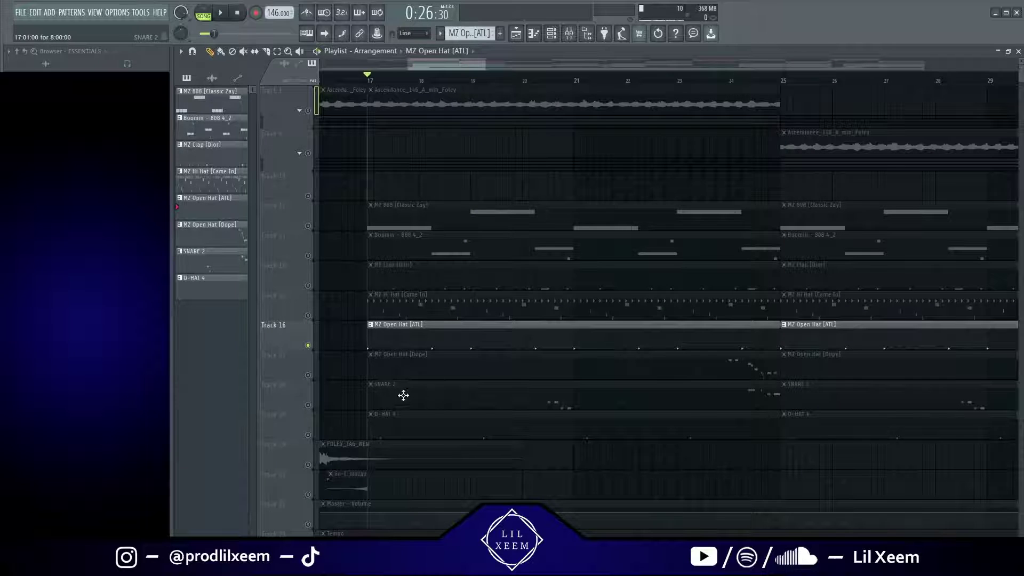
Solo Track 17 and inspect the descending MZ Open Hat [Dope] notes in bar 8 up close
left_click(308, 376)
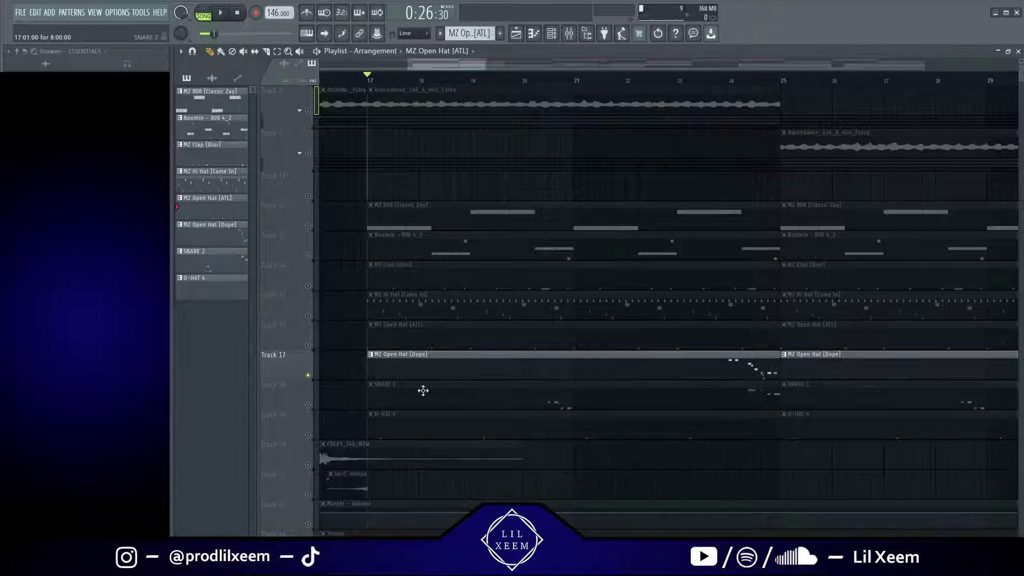
double_click(490, 376)
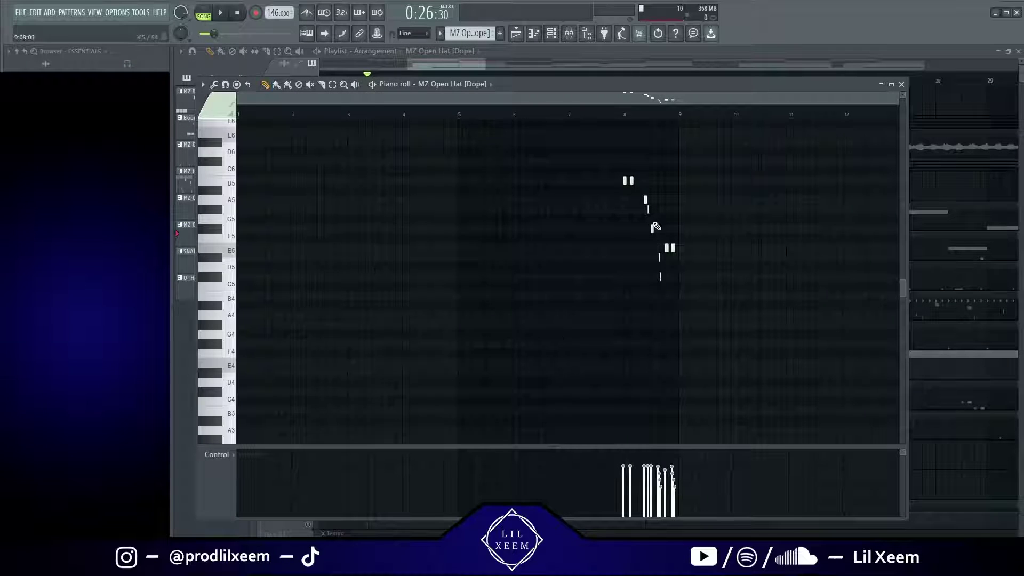
scroll(699, 250, "up", 5)
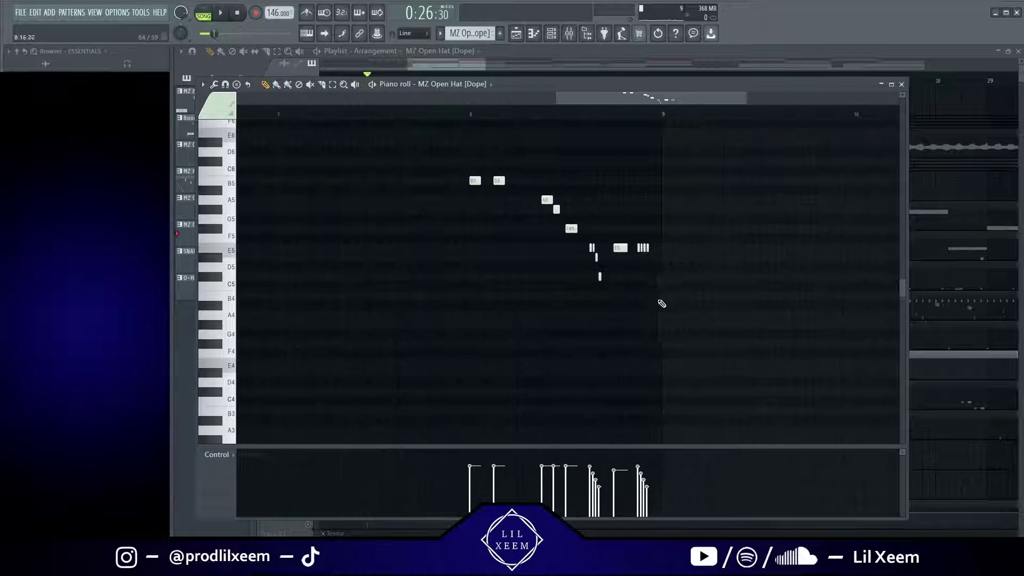
scroll(622, 309, "up", 4)
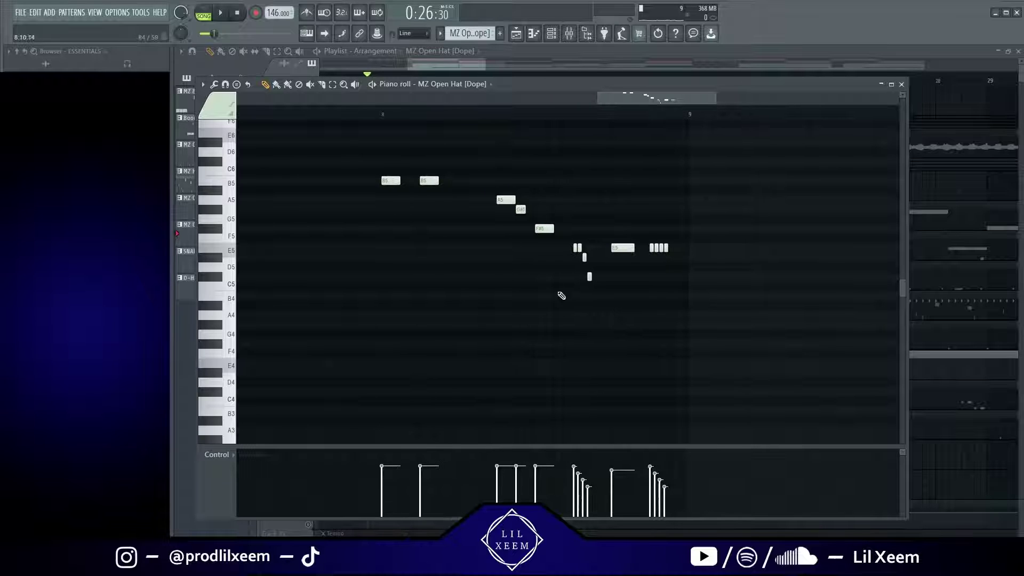
scroll(522, 299, "up", 2)
scroll(523, 299, "up", 2)
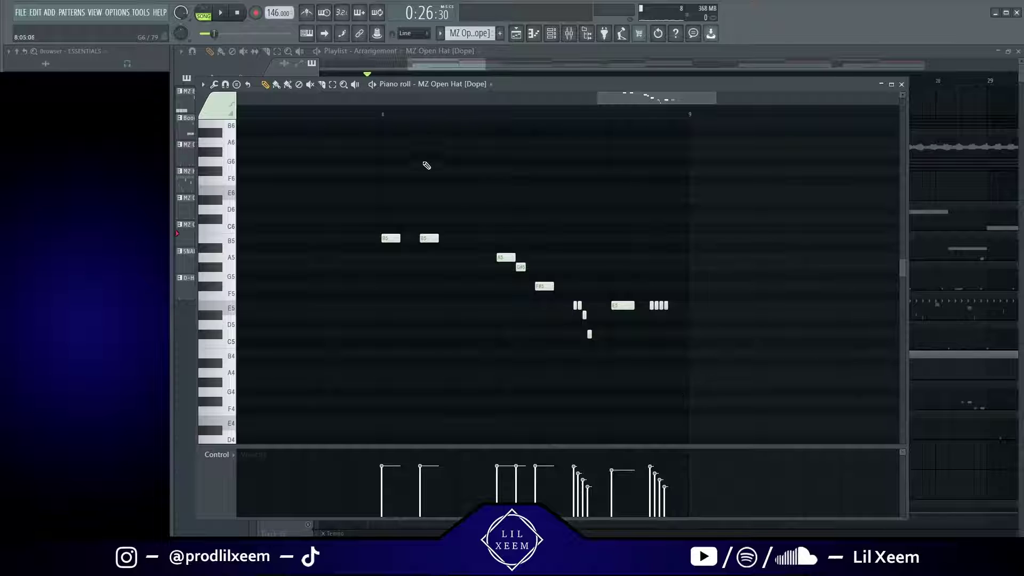
Check the sample settings of the MZ Open Hat [Dope] channel, then close them and the channel rack
left_click(551, 33)
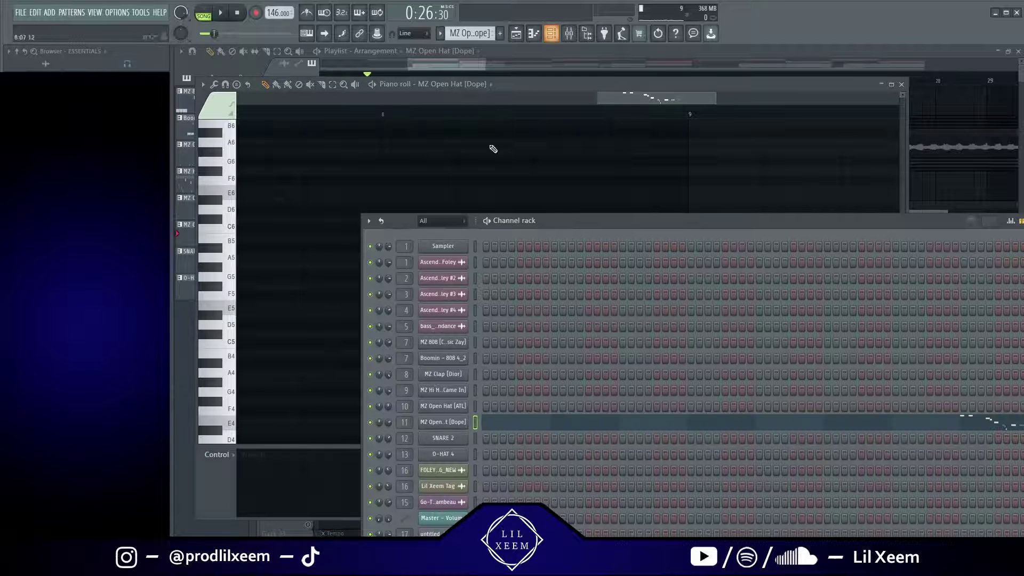
left_click(447, 421)
left_click(248, 175)
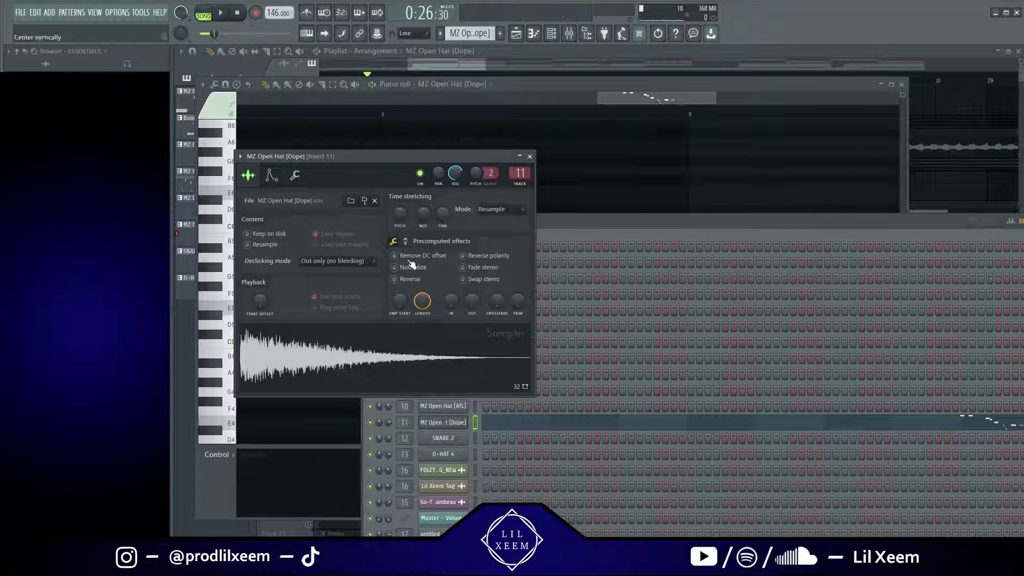
left_click(530, 156)
key("F6")
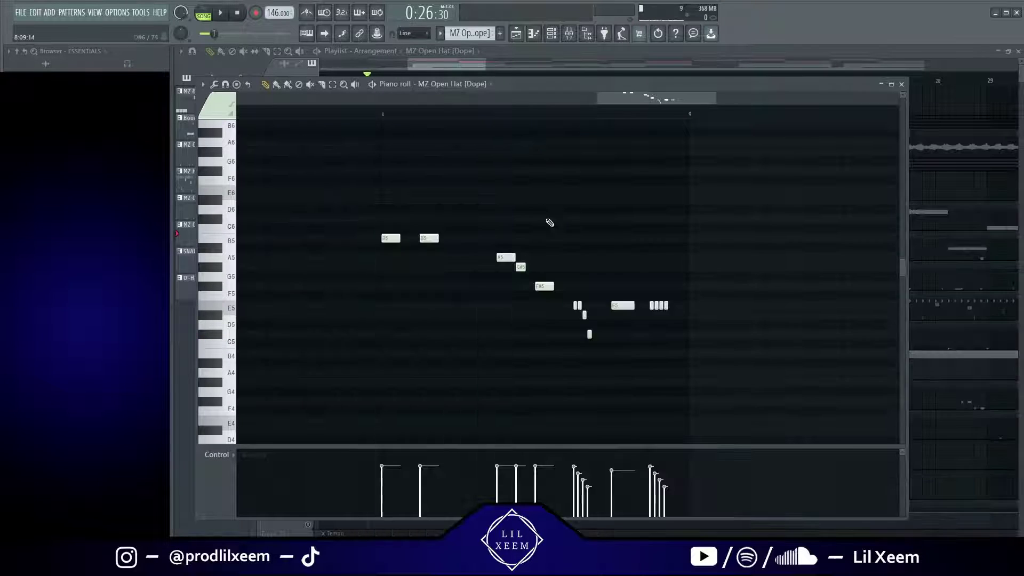
Play the MZ Open Hat [Dope] pattern from bar 8, then stop playback and close its piano roll
scroll(483, 306, "down", 2, "ctrl")
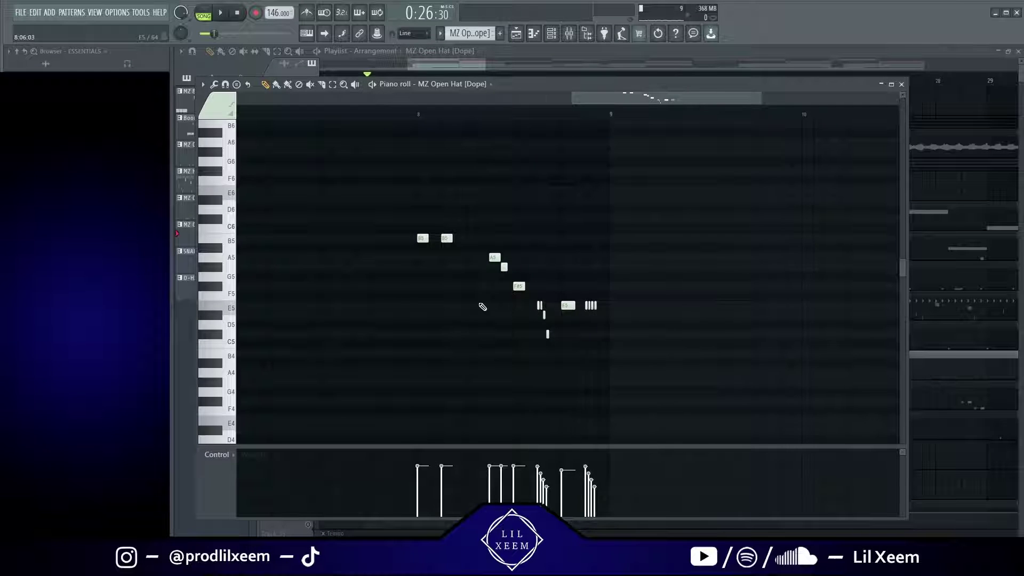
scroll(501, 336, "down", 2, "ctrl")
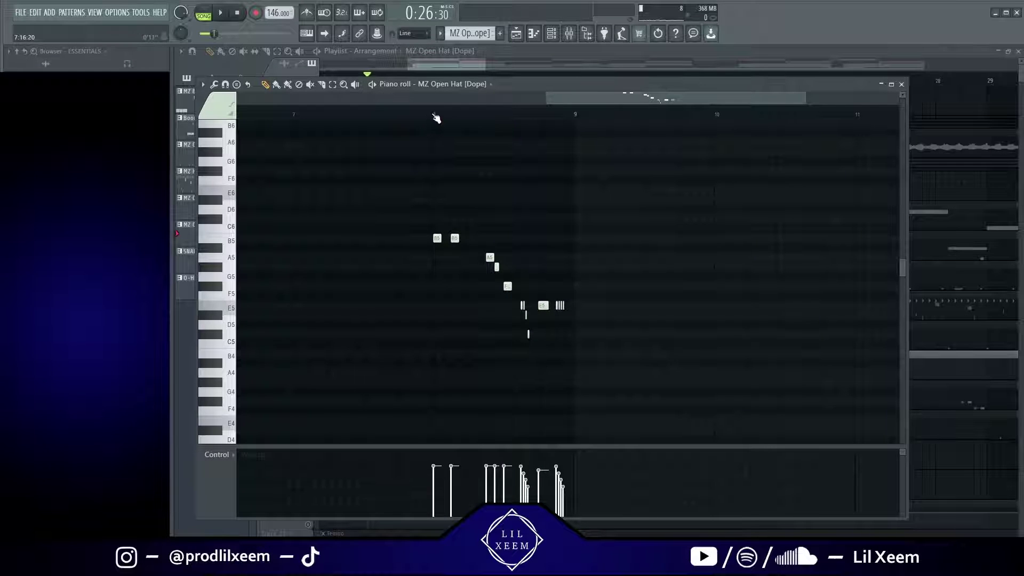
left_click(436, 118)
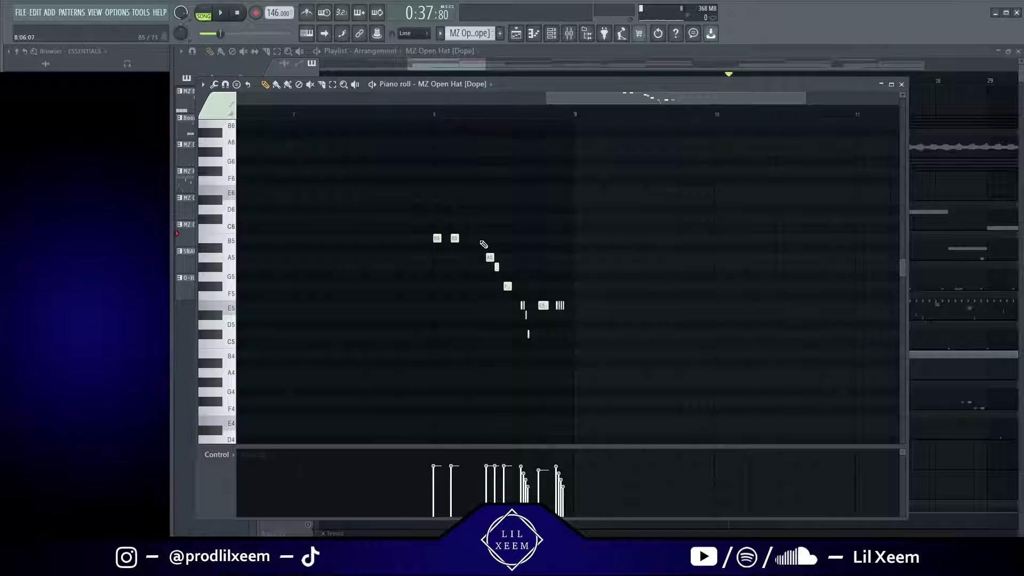
scroll(484, 244, "down", 2, "ctrl")
key("space")
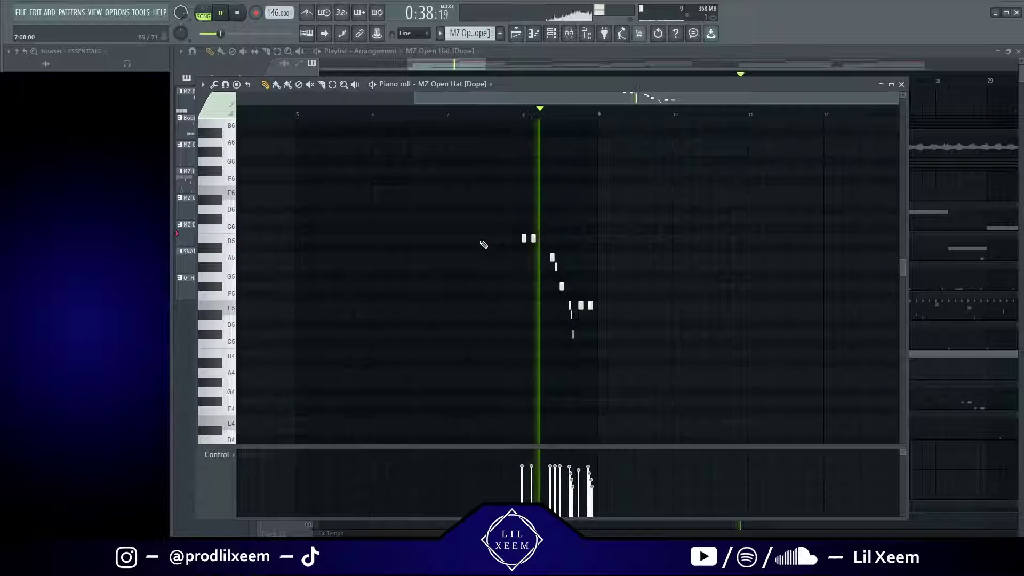
key("space")
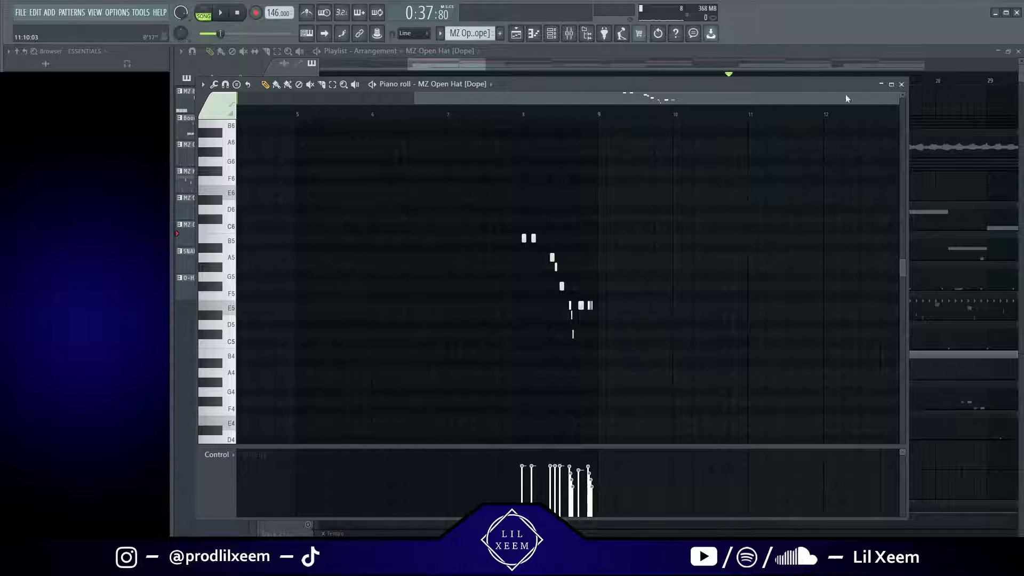
left_click(901, 84)
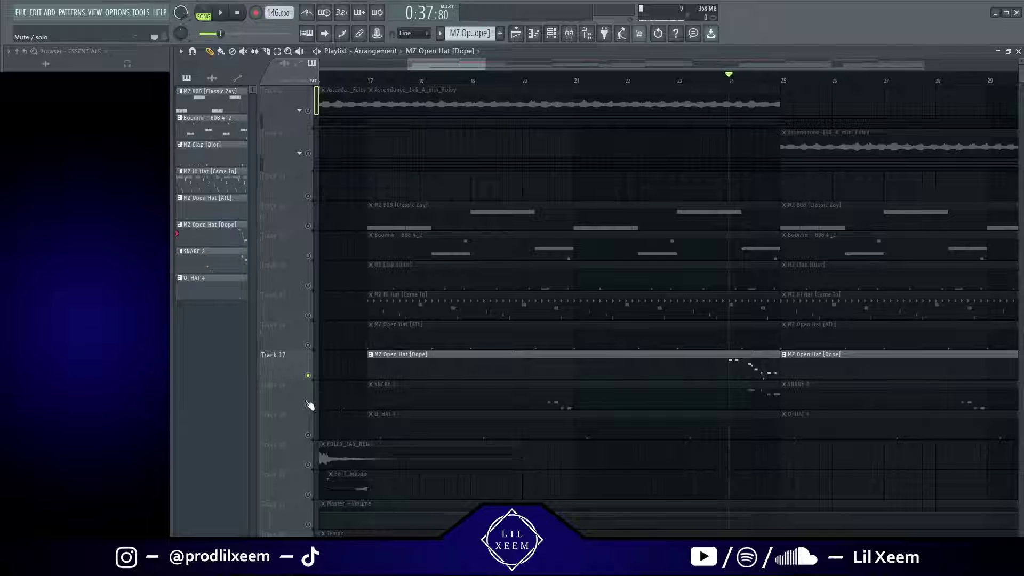
Solo Track 18, open the SNARE 2 notes in the piano roll and move the playback position to bar 4
left_click(312, 407)
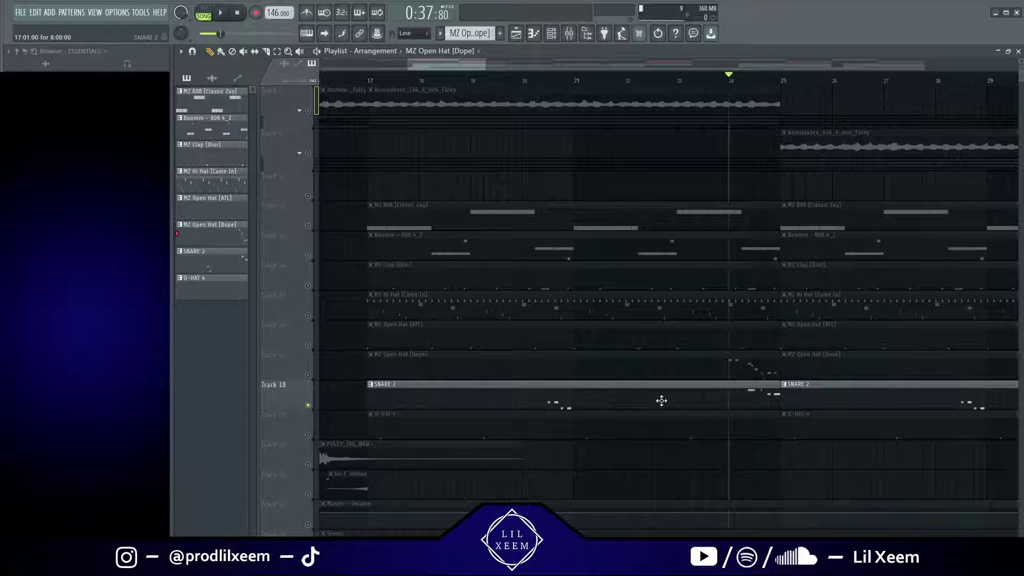
double_click(541, 399)
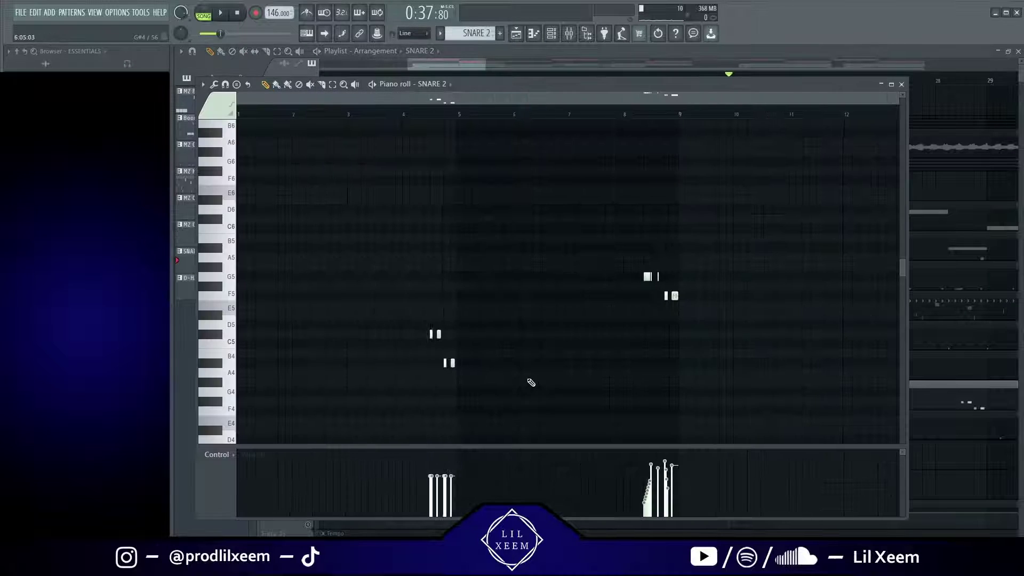
left_click(437, 114)
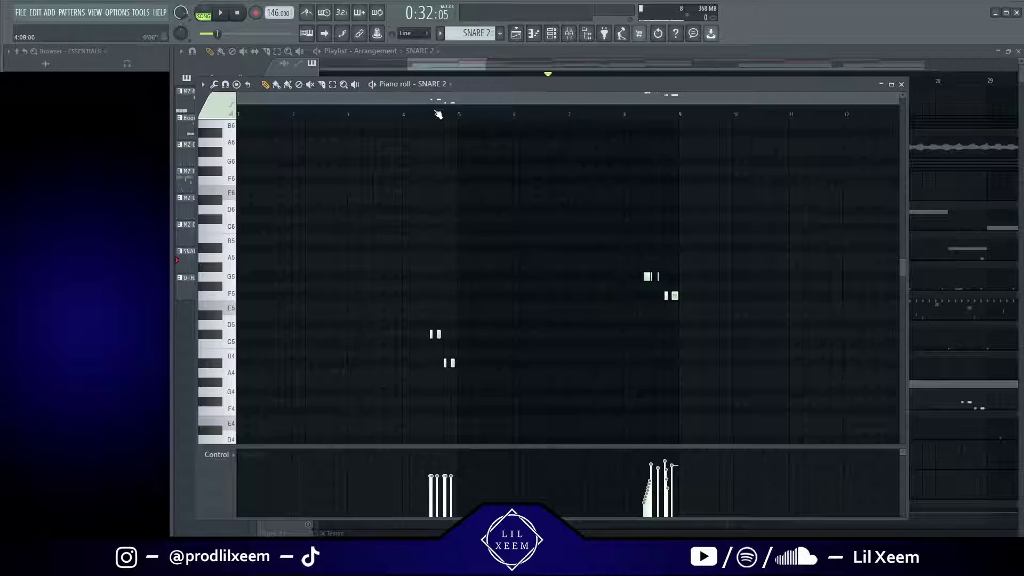
Examine the SNARE 2 notes in bars 4 and 8 up close, play them, and close the piano roll
scroll(445, 365, "up", 5, "ctrl")
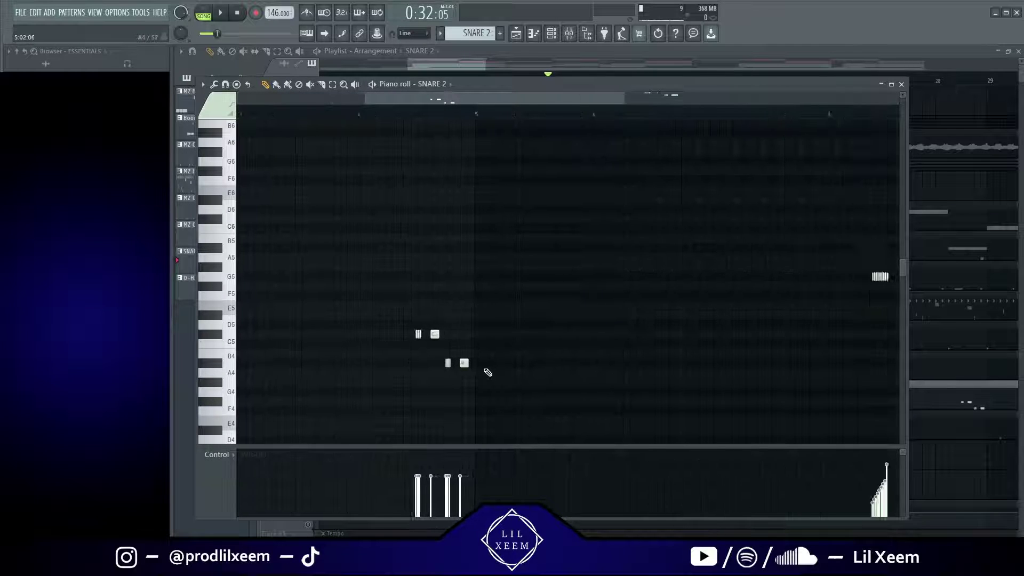
scroll(488, 372, "down", 5, "ctrl")
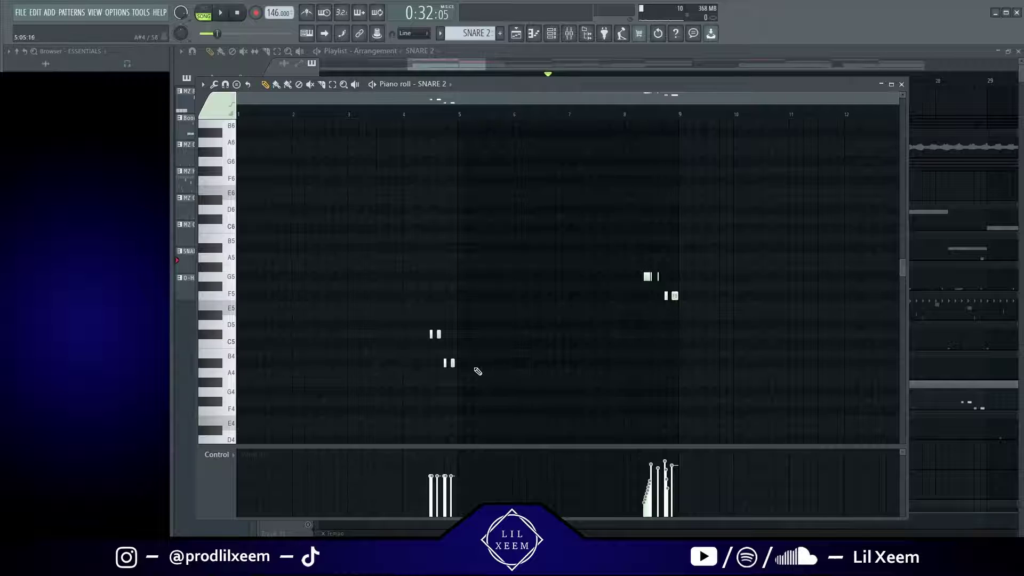
scroll(478, 371, "up", 4, "ctrl")
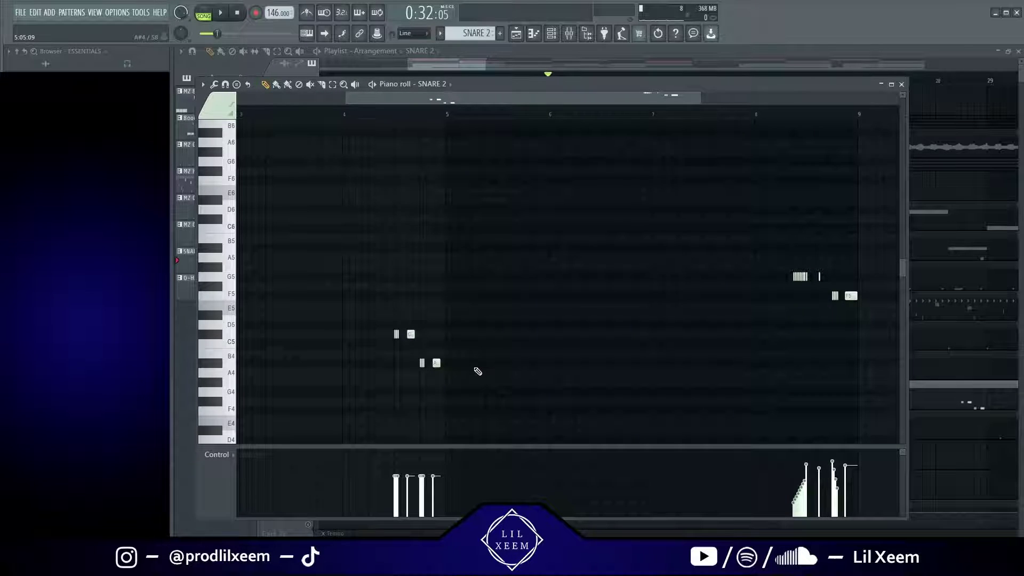
scroll(757, 358, "up", 1, "ctrl")
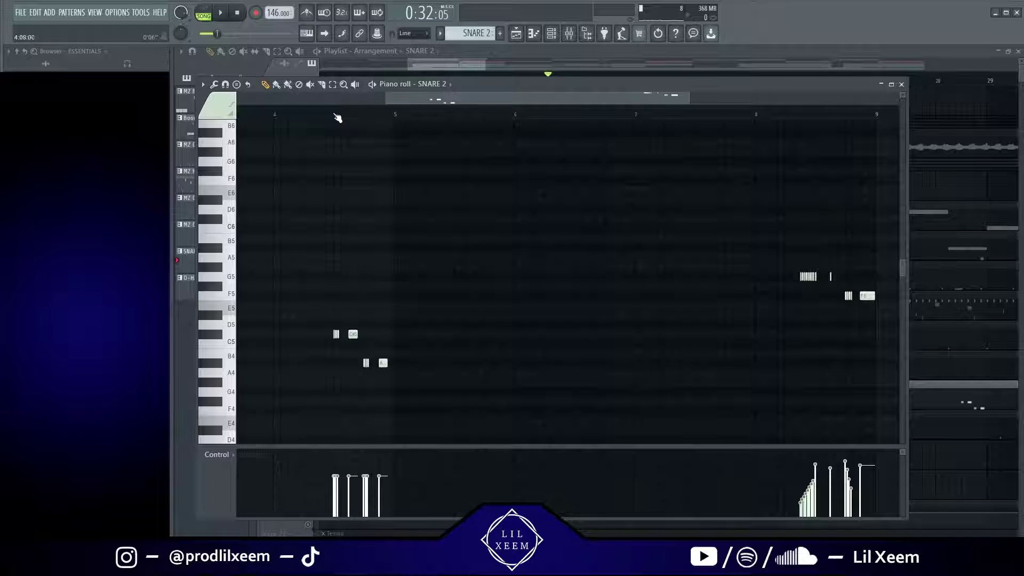
left_click(337, 115)
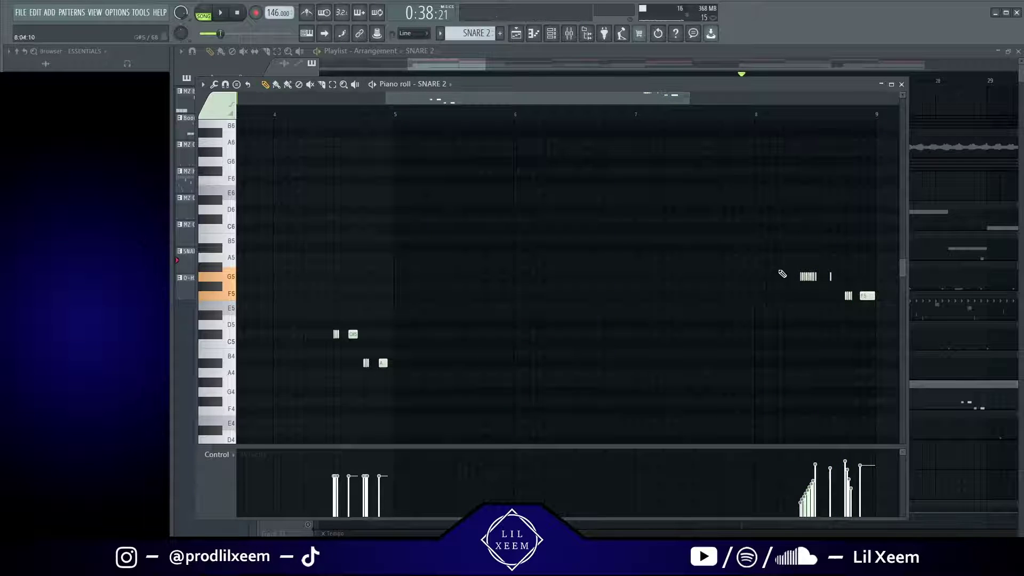
key("F7")
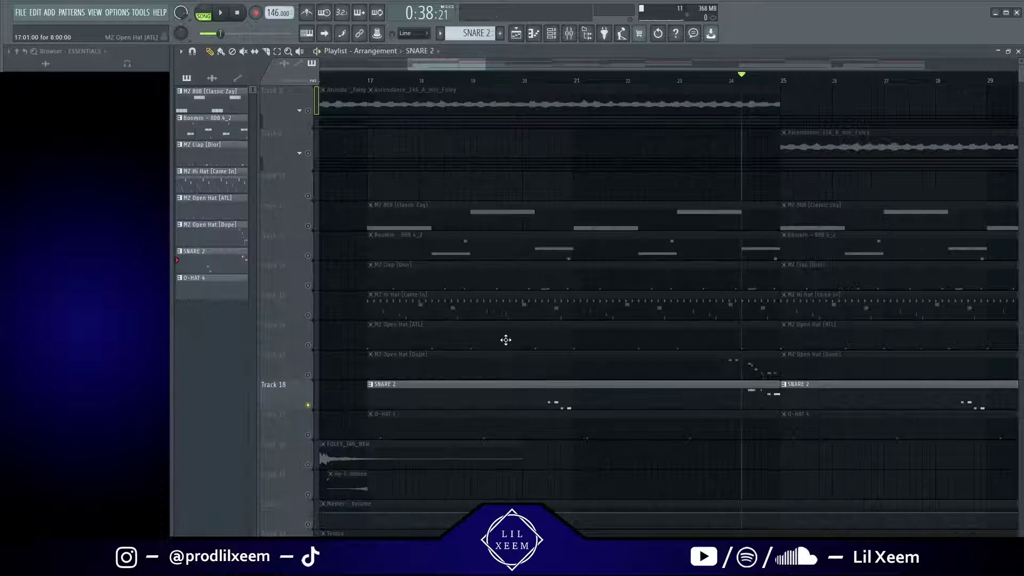
Solo Track 19, inspect the O-HAT 4 notes with playback set to the pattern's start, and close the piano roll
left_click(309, 435)
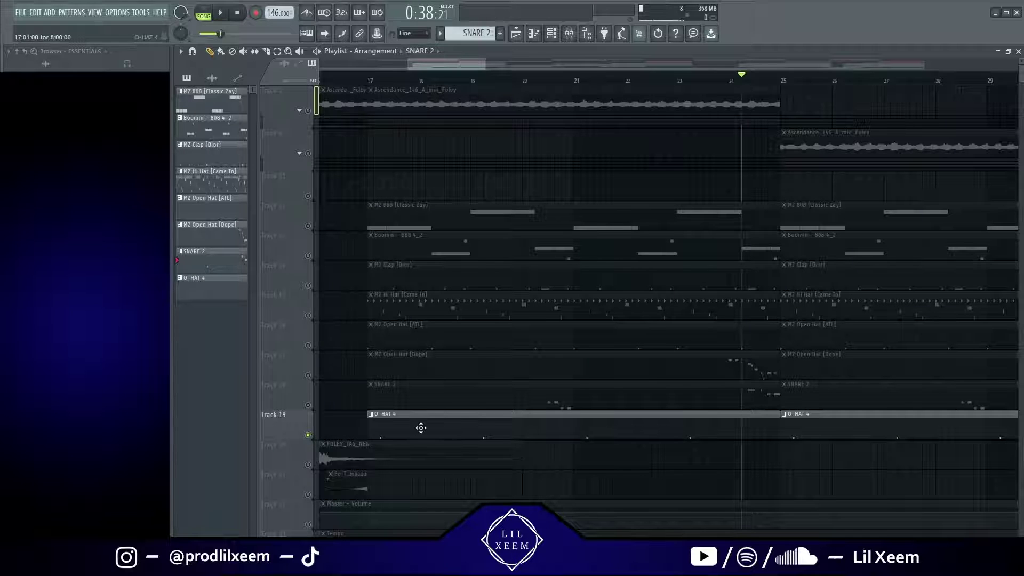
double_click(421, 427)
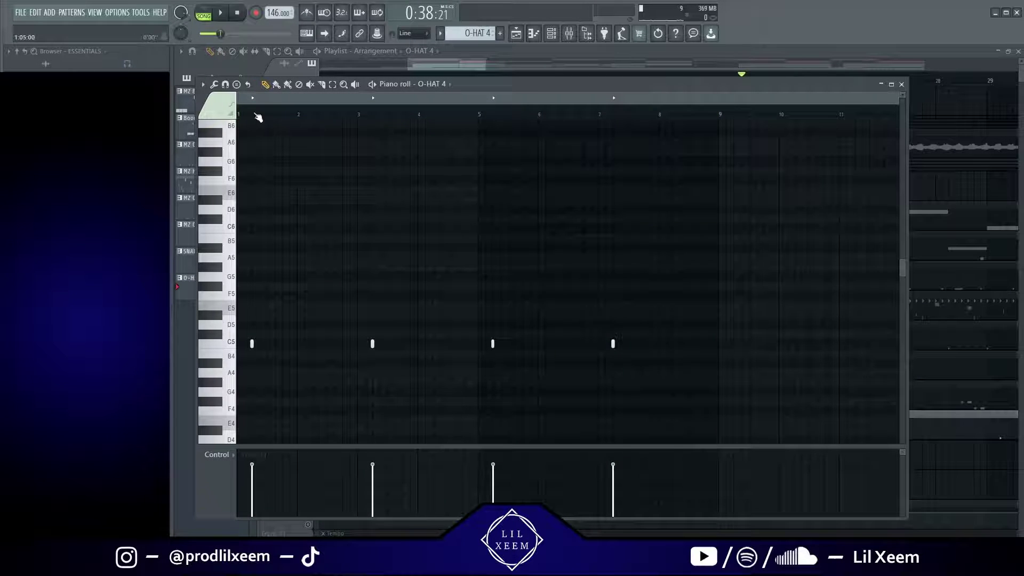
left_click(258, 113)
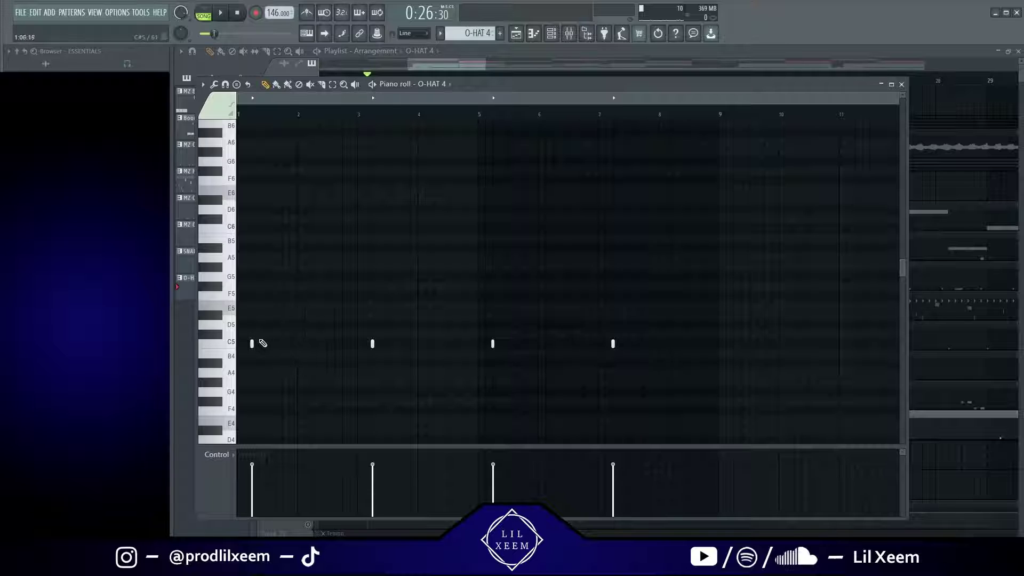
key("F7")
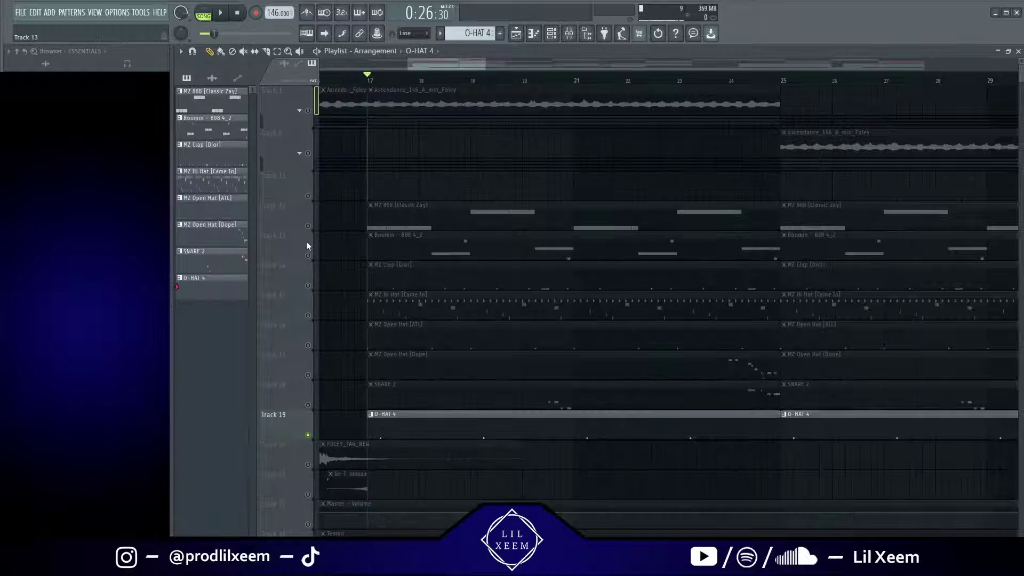
Unmute Track 14 and play the MZ Clap [Dior] together with O-HAT 4 from bar 17, then stop playback
left_click(311, 288)
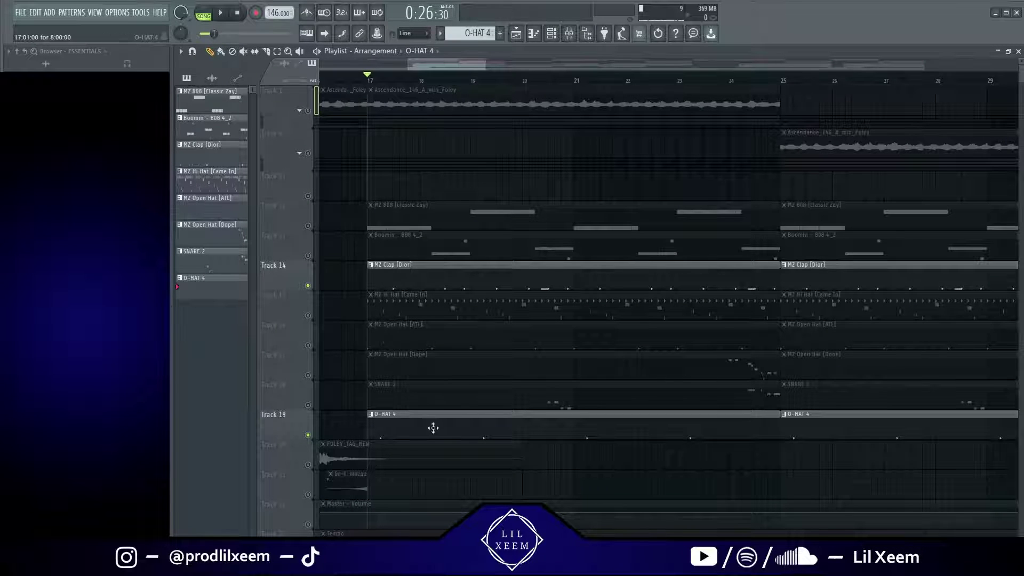
scroll(380, 454, "up", 1)
key("space")
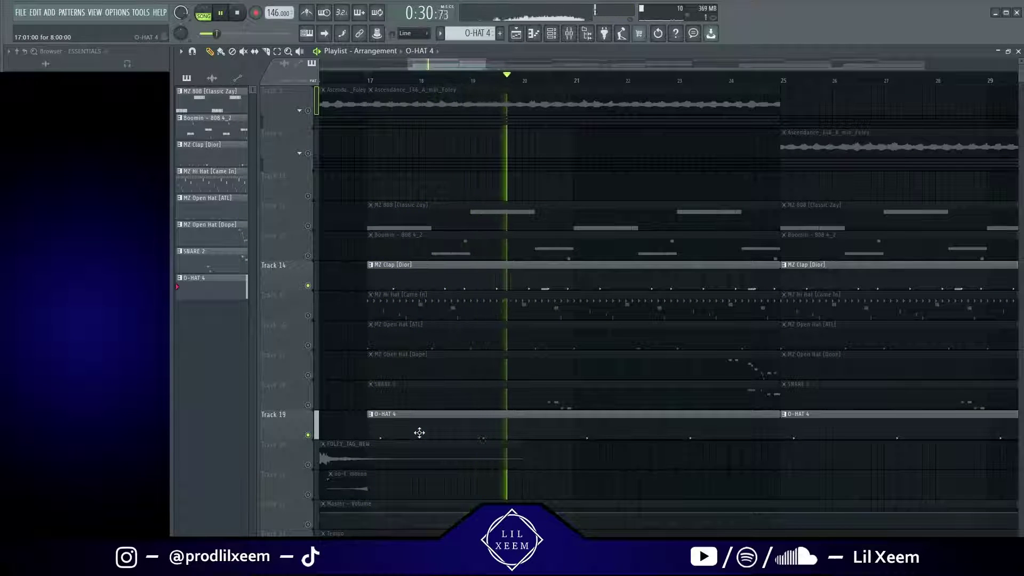
key("space")
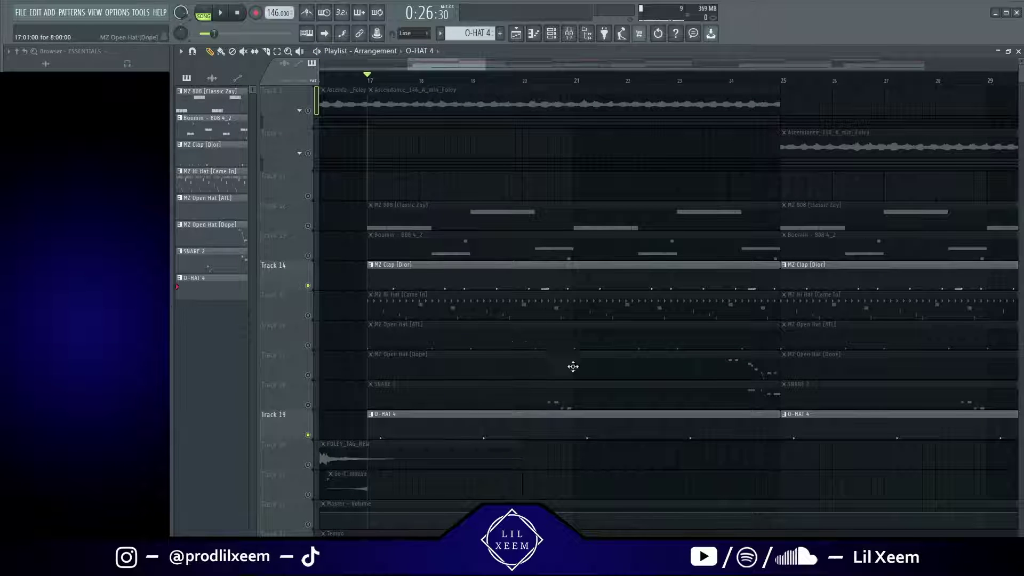
Unmute the hi-hat, open hat and snare Tracks 15 to 18 and the 808 Tracks 12 and 13
scroll(464, 418, "down", 3)
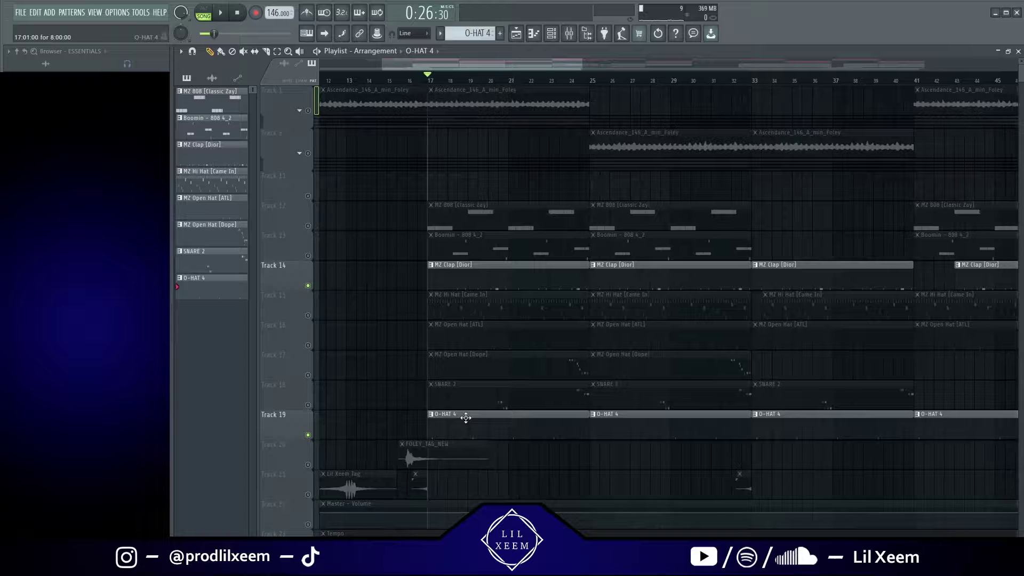
left_click(309, 316)
left_click(308, 345)
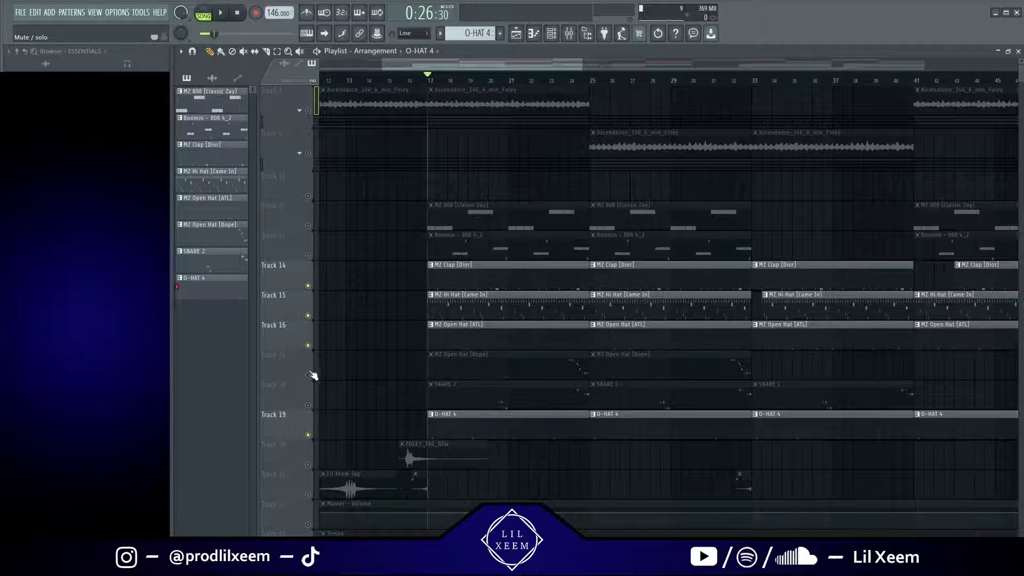
left_click(307, 375)
left_click(308, 406)
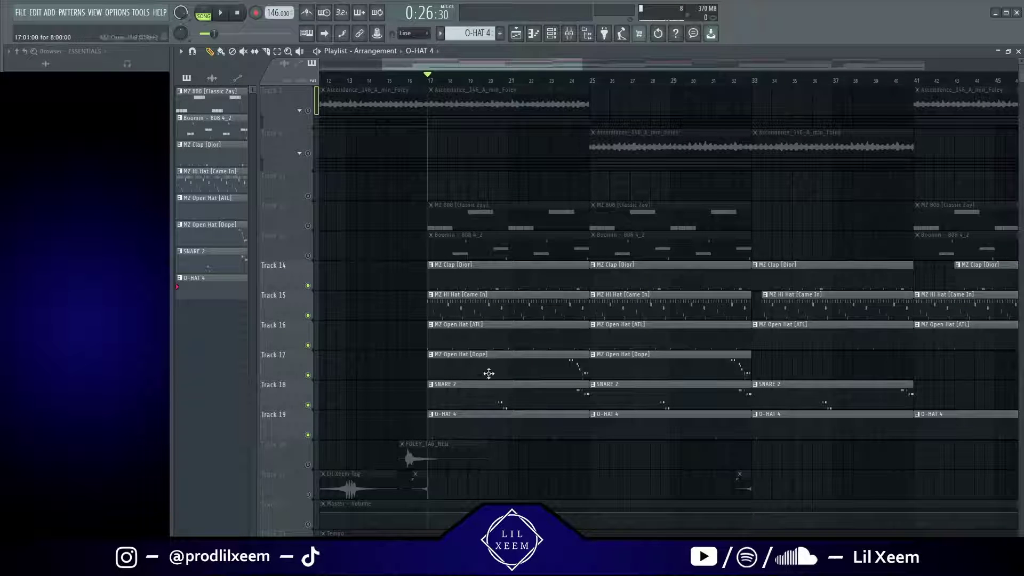
left_click(307, 225)
left_click(307, 256)
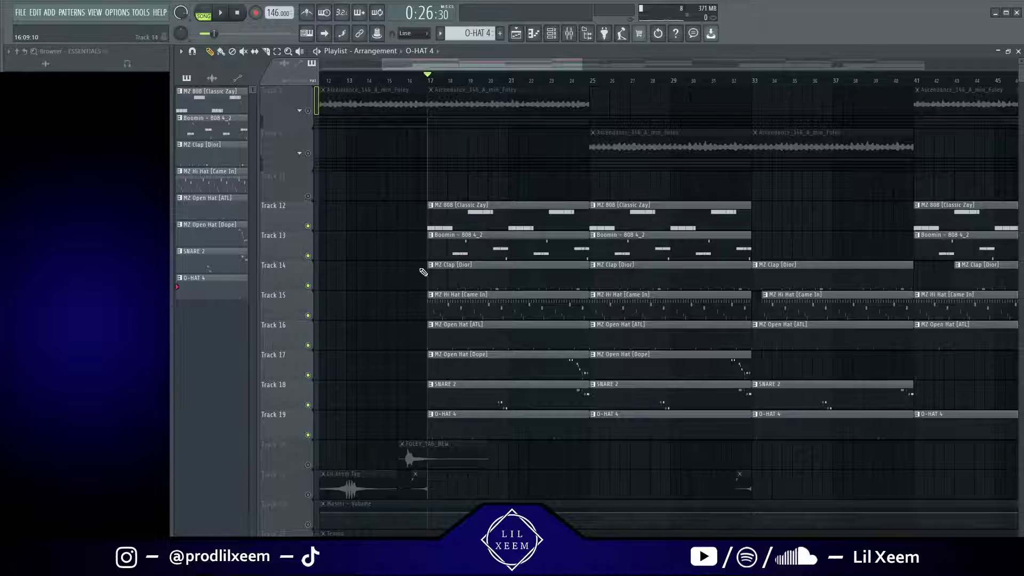
Play all the drums and 808s together from bar 17 through bar 24, then stop playback
scroll(446, 272, "up", 3, "ctrl")
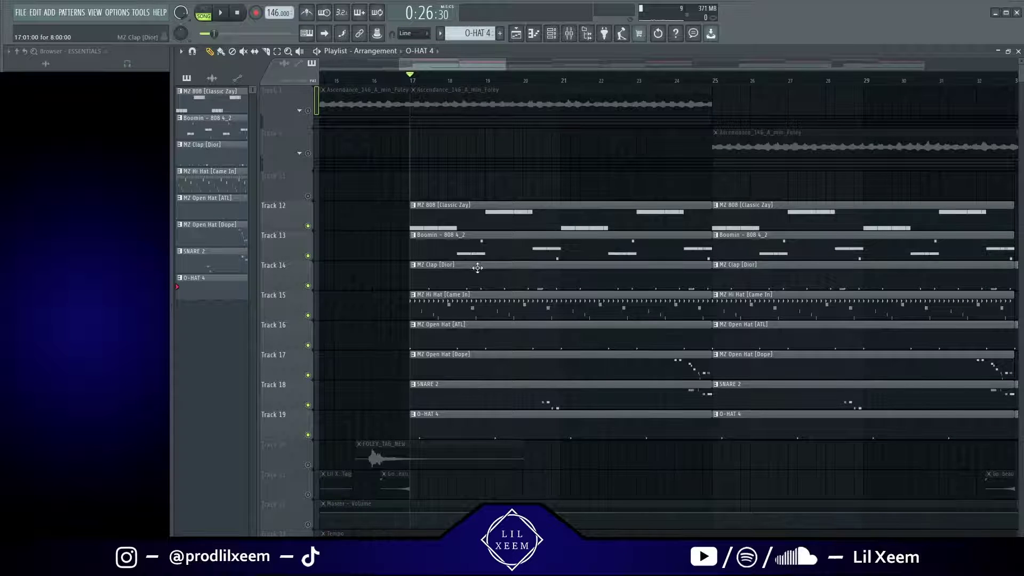
scroll(477, 268, "up", 5)
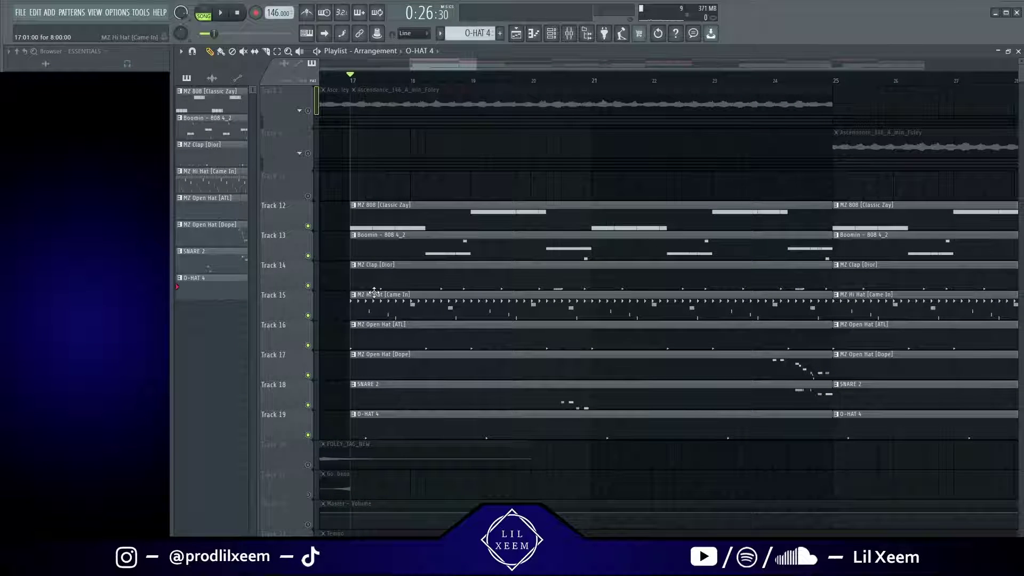
key("space")
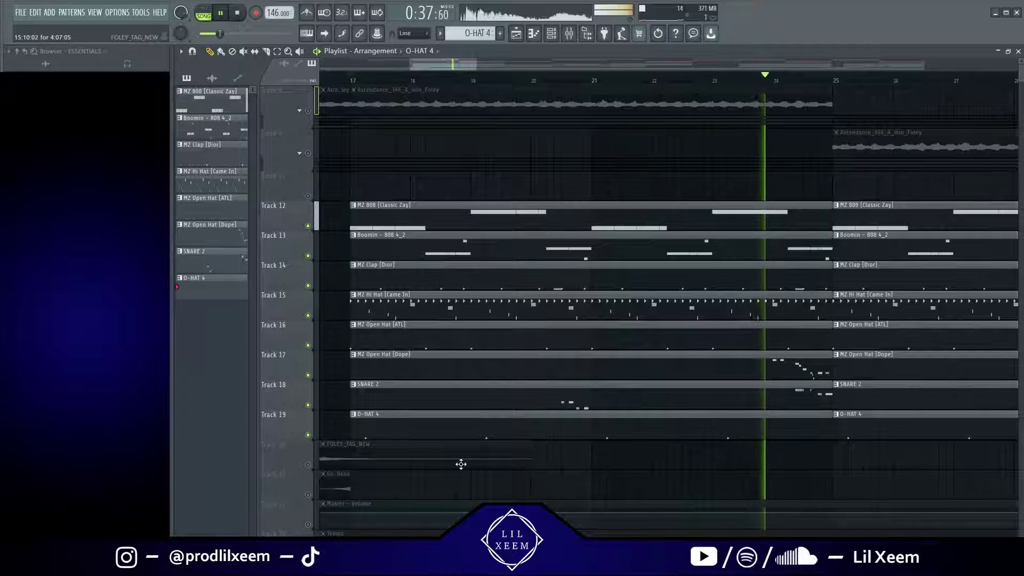
key("space")
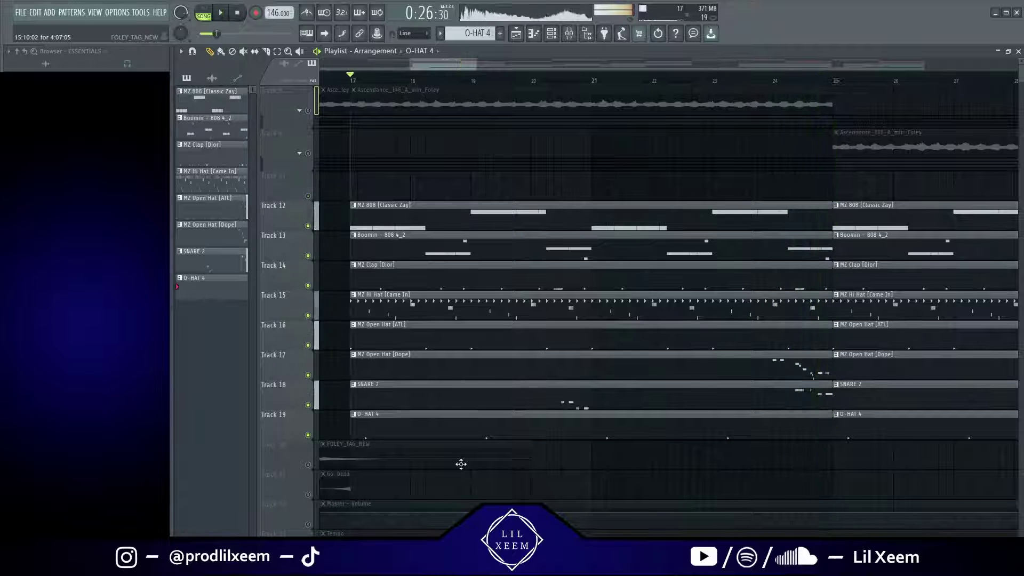
Open the MZ Open Hat [Dope] pattern, select its descending notes in bar 8 for a look, then deselect them and close the piano roll
double_click(441, 373)
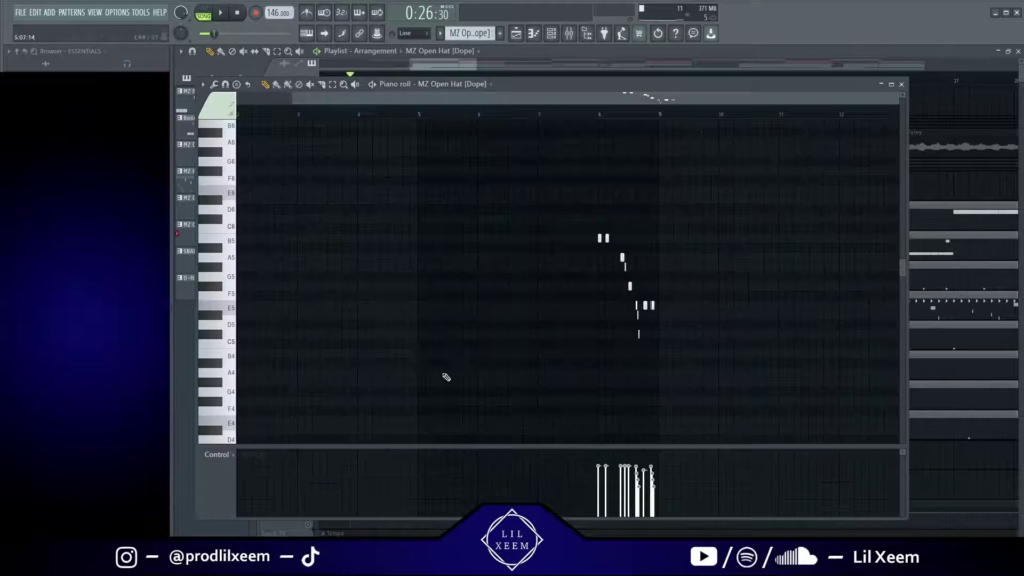
left_click_drag(613, 237, 683, 327)
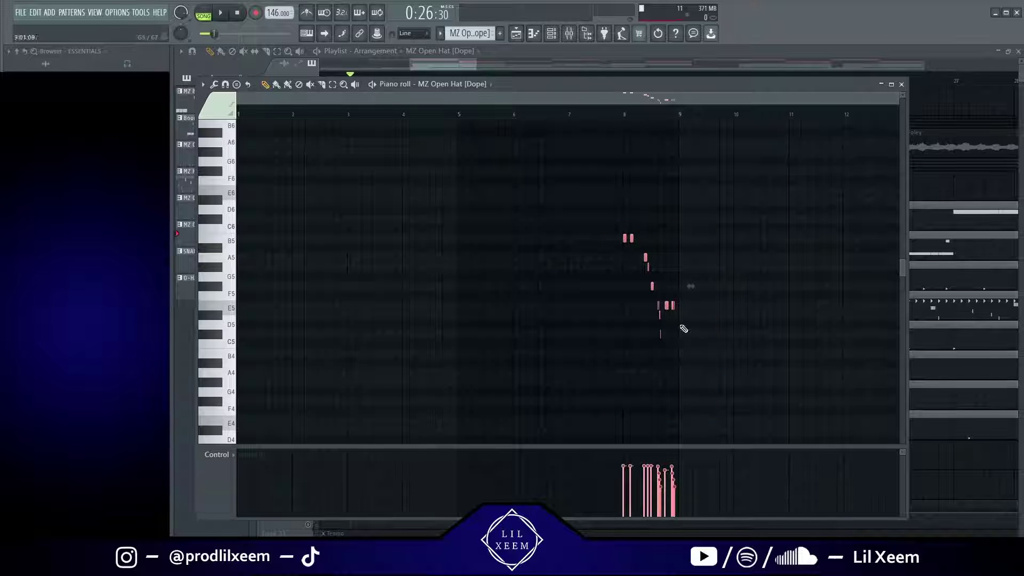
left_click(696, 231)
key("F7")
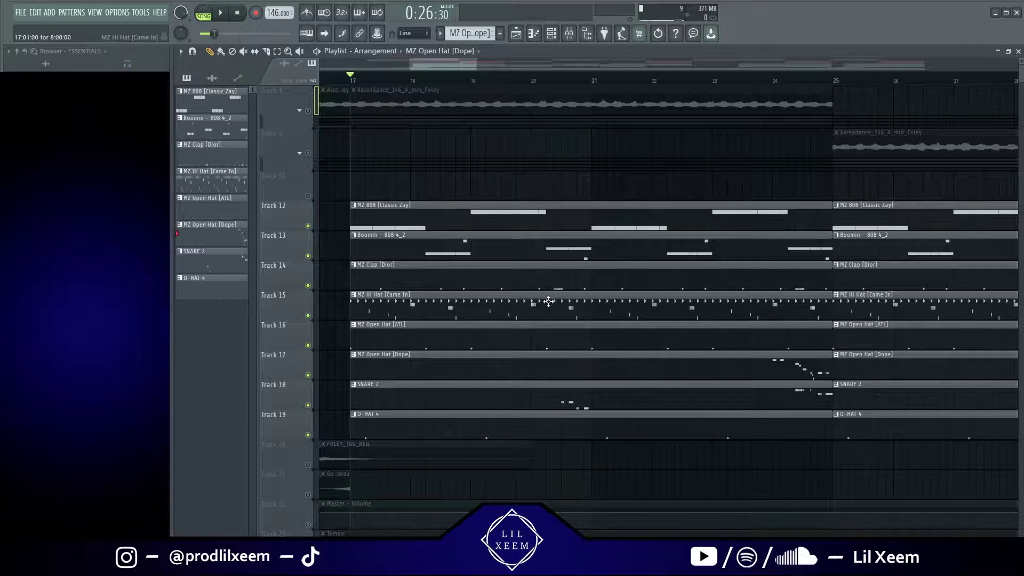
Unmute melody Tracks 1 and 6 with their grouped tracks, plus the tag, effect and automation tracks from Track 20 down
scroll(376, 377, "down", 4)
scroll(347, 397, "down", 3)
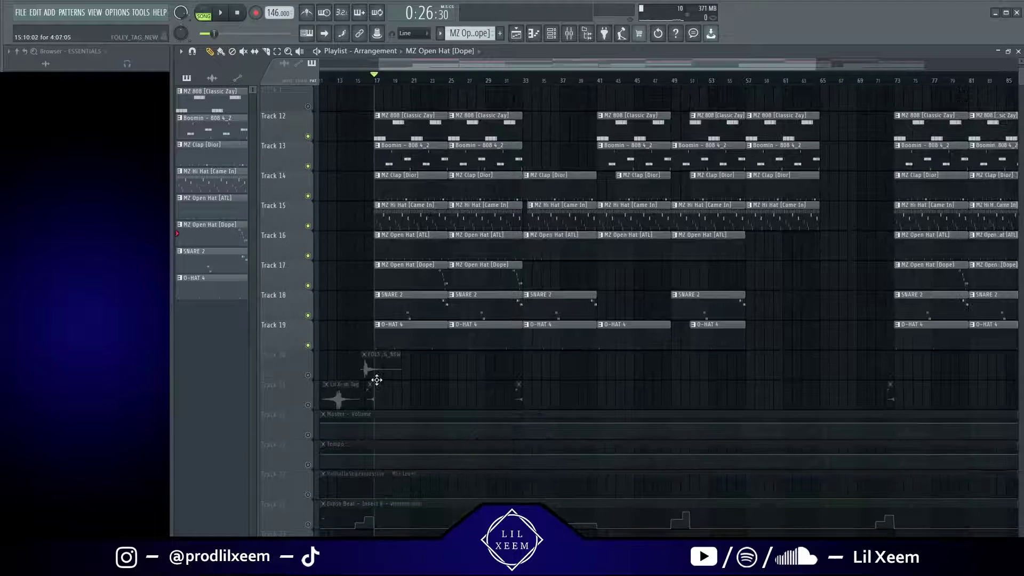
scroll(366, 392, "up", 2)
scroll(457, 393, "up", 3)
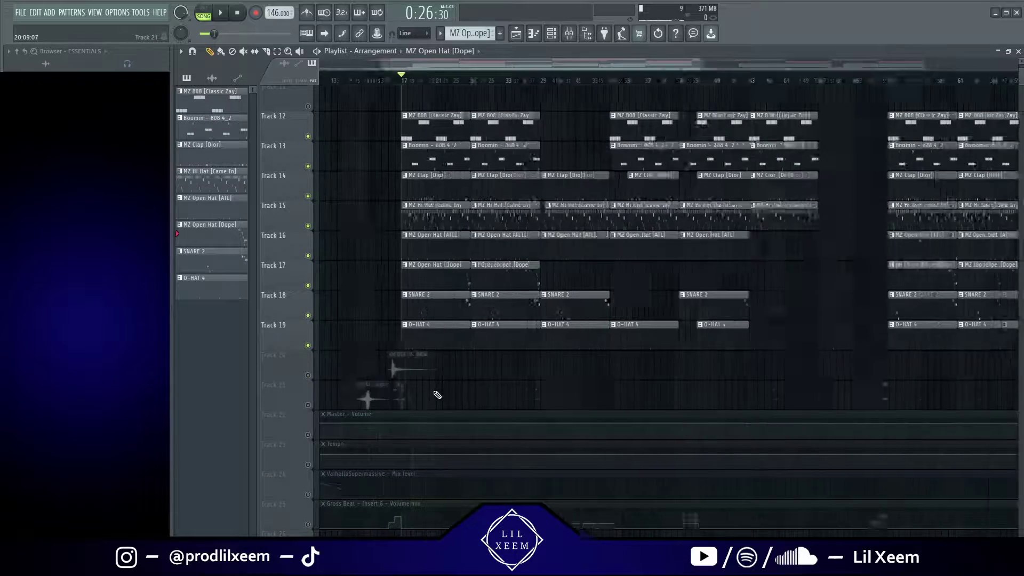
scroll(430, 393, "down", 4)
scroll(418, 395, "up", 3)
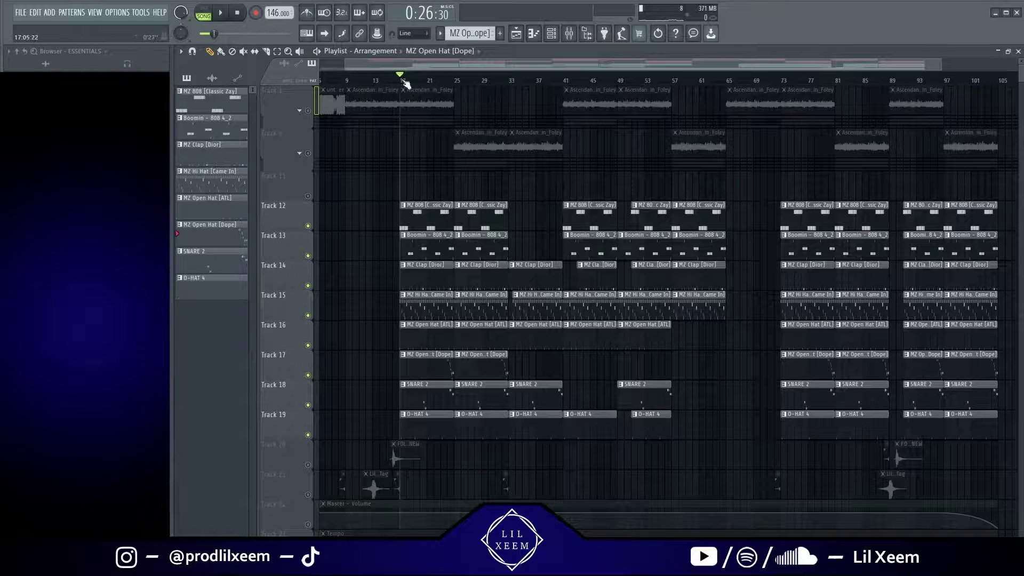
left_click(308, 110)
left_click(308, 153)
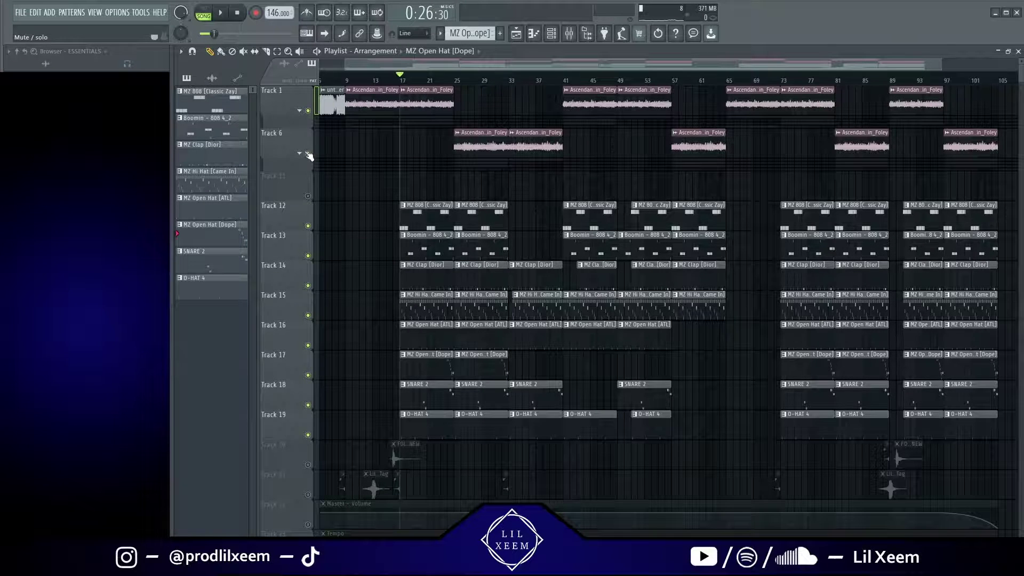
left_click(418, 128)
mouse_move(466, 181)
left_mouse_down()
mouse_move(484, 185)
mouse_move(437, 141)
mouse_move(473, 194)
mouse_move(475, 182)
left_mouse_up()
left_click(474, 179)
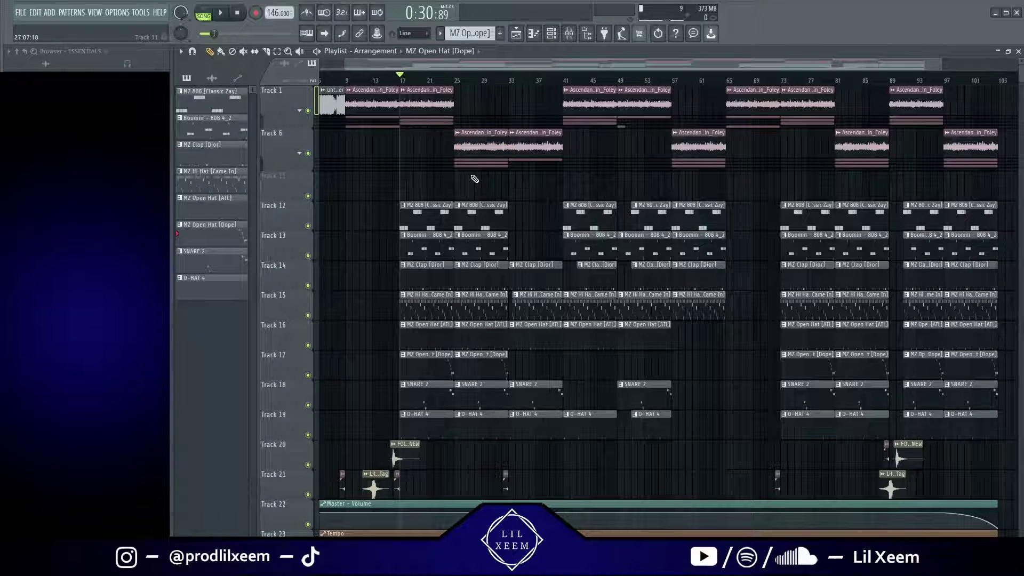
Mark the intro from bar 1 to 17 and the section from bar 65 to 73 on the playlist timeline, then clear the selection
left_click_drag(469, 178, 498, 160)
left_click(484, 176)
scroll(406, 86, "down", 2)
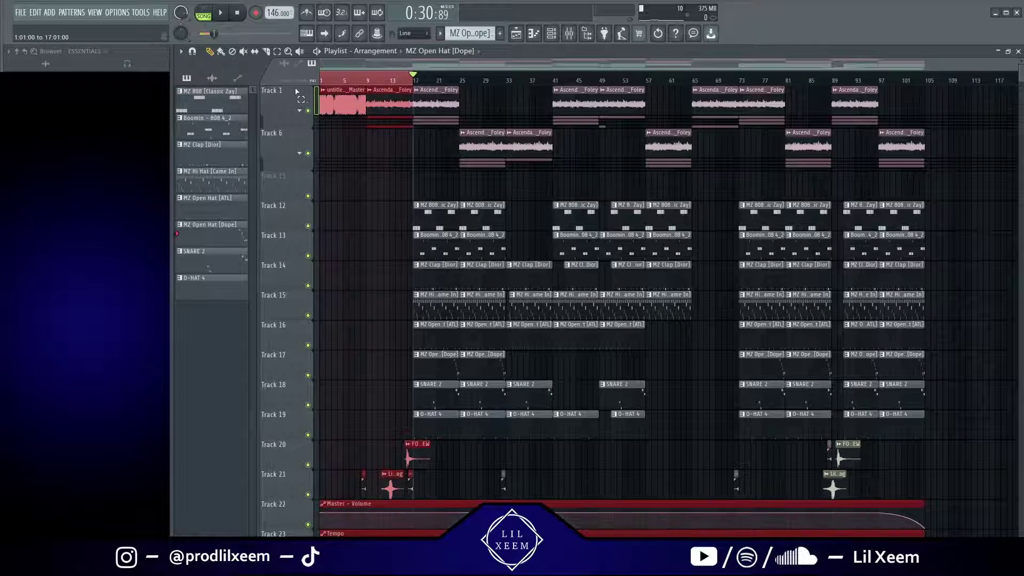
left_click_drag(407, 80, 732, 96)
left_click(487, 138)
left_click(720, 86)
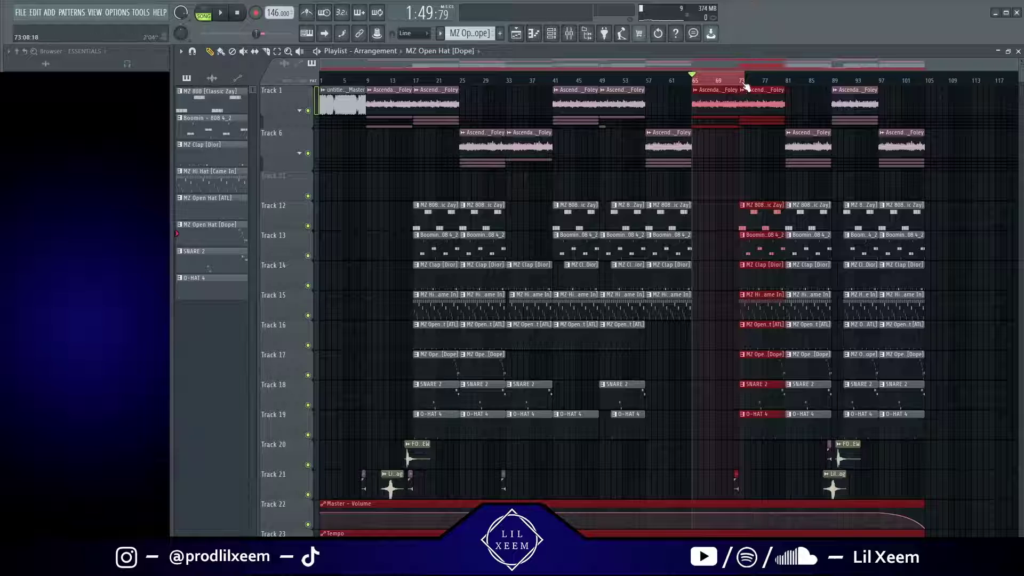
left_click(740, 84)
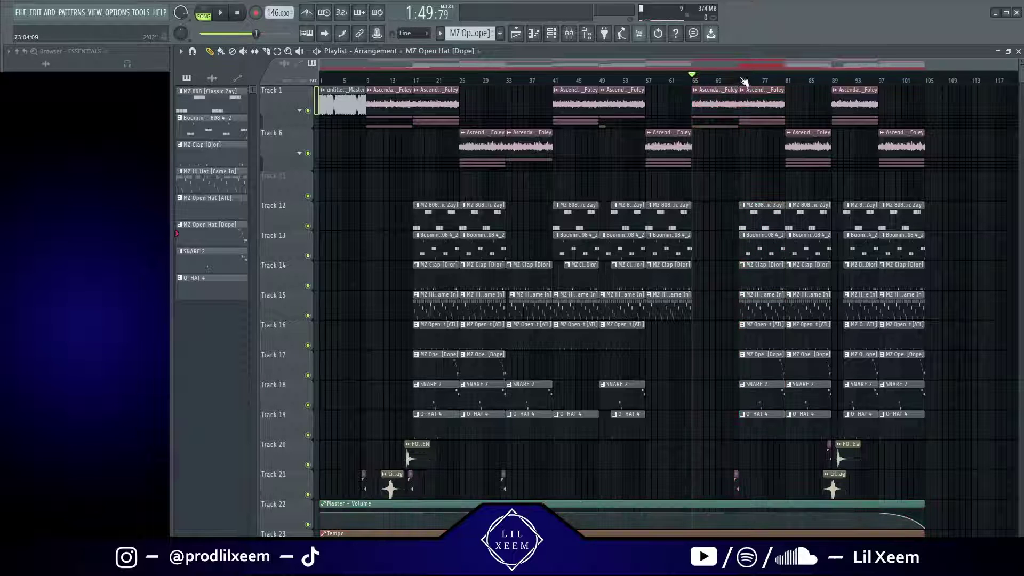
Mark the final section from bar 89 to 105 on the playlist timeline, then clear the selection
left_click_drag(744, 81, 928, 91)
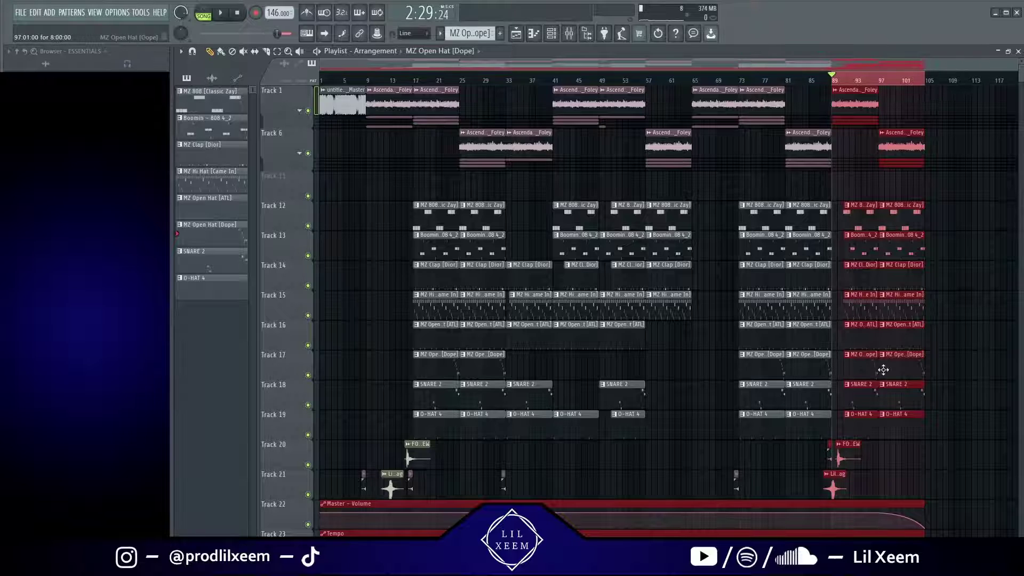
left_click(701, 467)
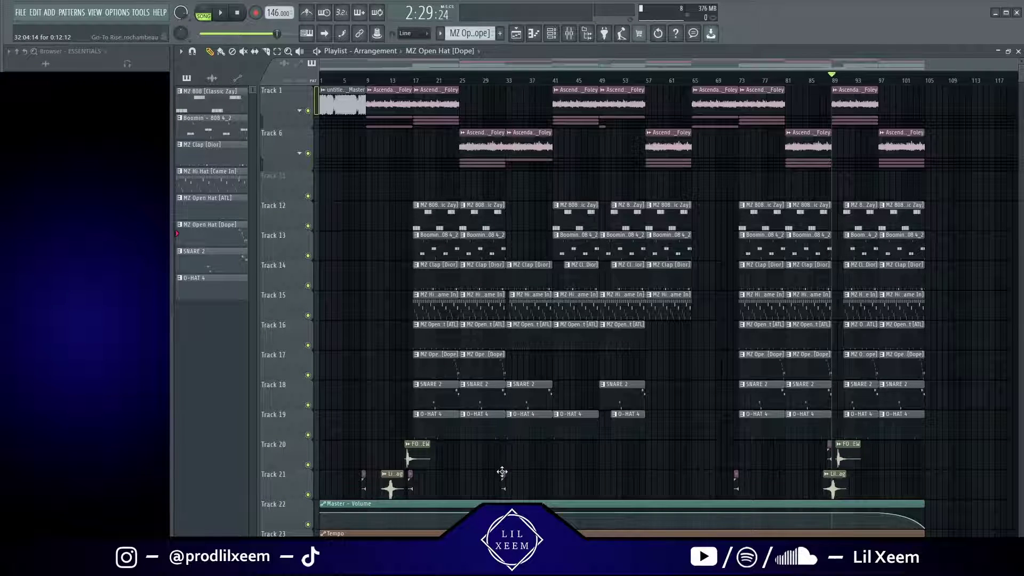
Move the playhead to the end of bar 32 and audition the Go-To Riser clip on Track 21 by itself, then stop playback
scroll(503, 493, "up", 2)
scroll(503, 494, "down", 2)
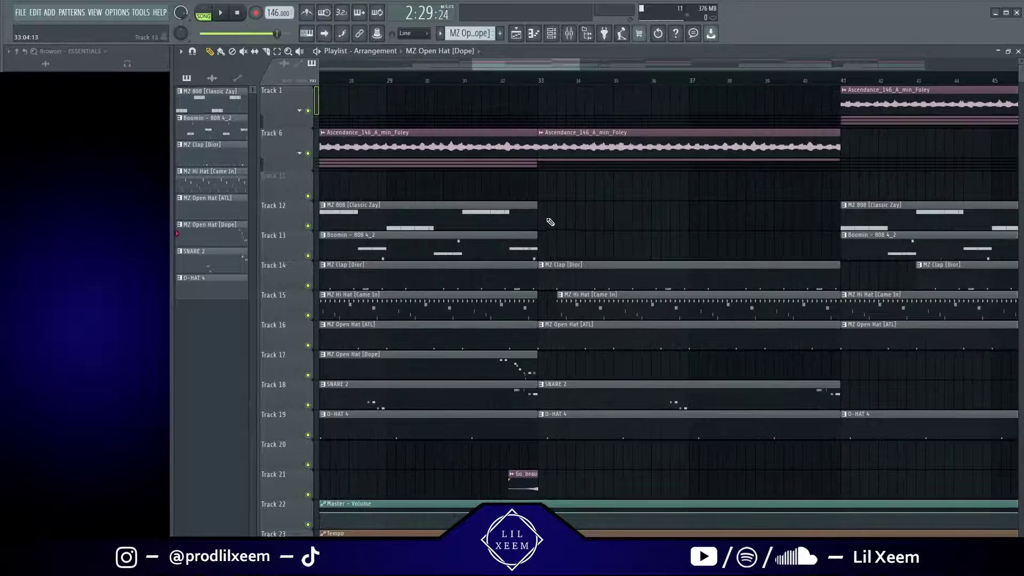
scroll(549, 224, "down", 3)
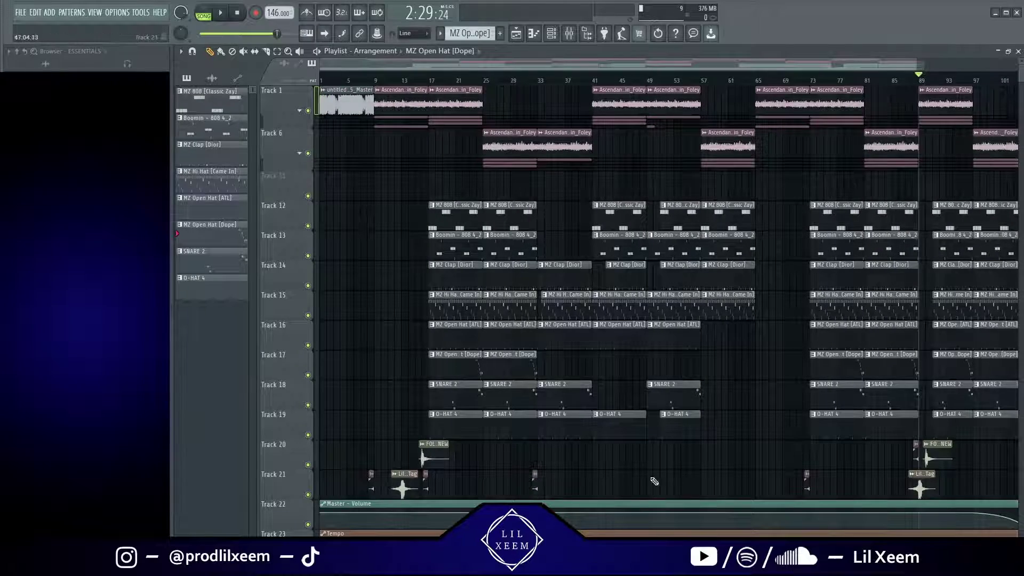
scroll(341, 432, "down", 2)
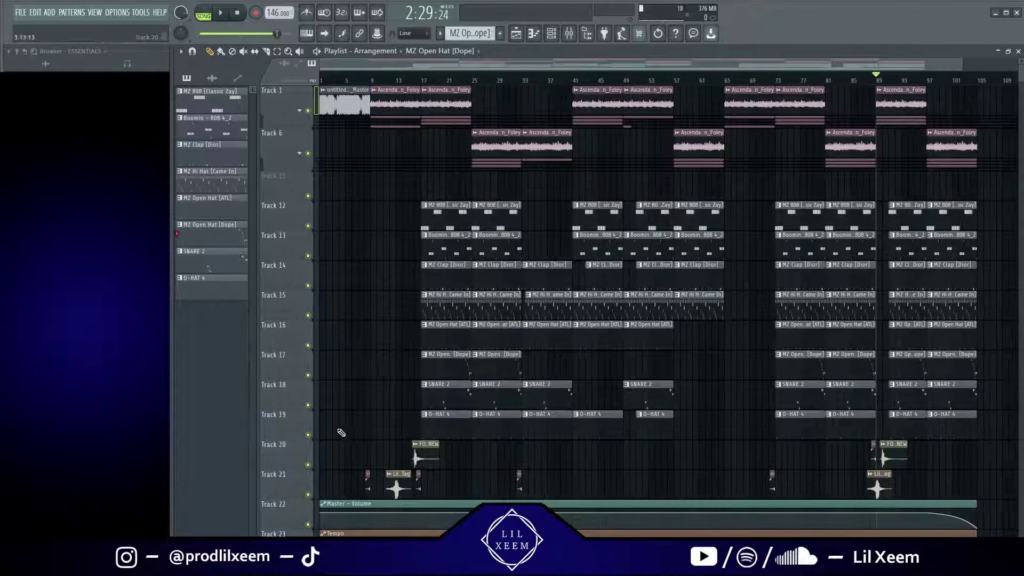
scroll(456, 475, "up", 10)
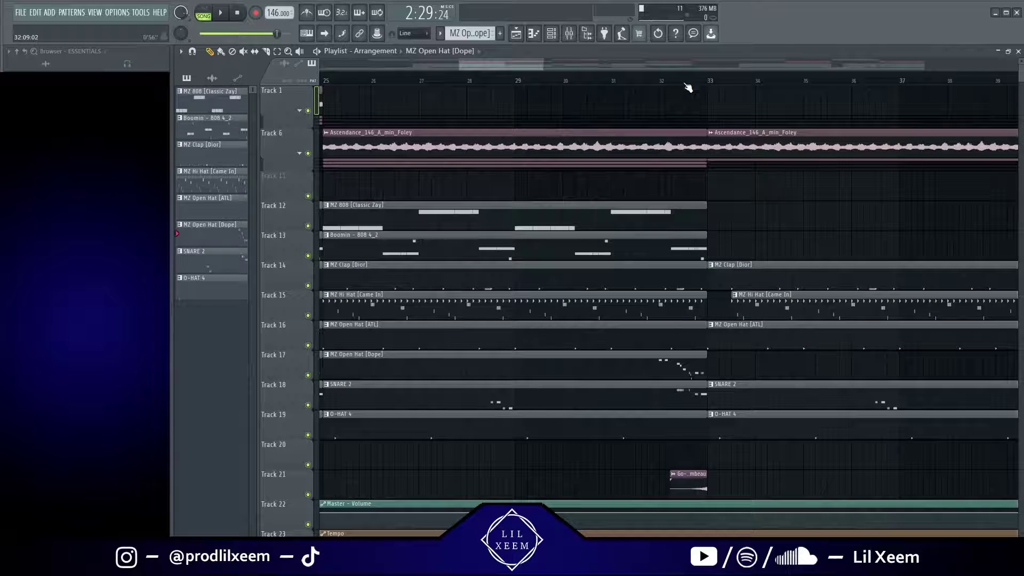
left_click(683, 80)
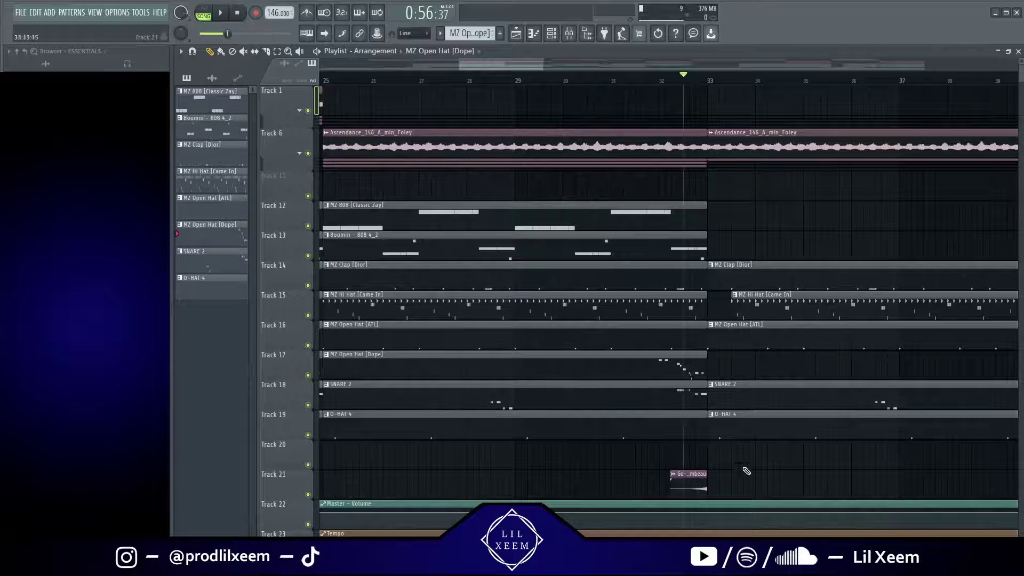
left_click(685, 481)
key("space")
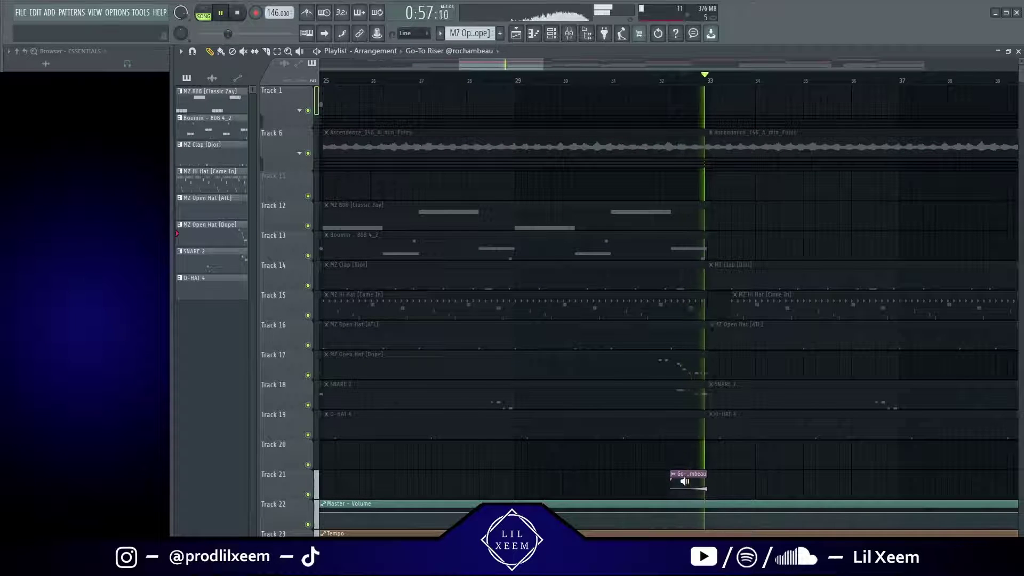
key("space")
Audition the Lil Xeem Tag clip on Track 21 and the FOLEY_TAG_NEW clip on Track 20 before the first drop
scroll(686, 482, "down", 5)
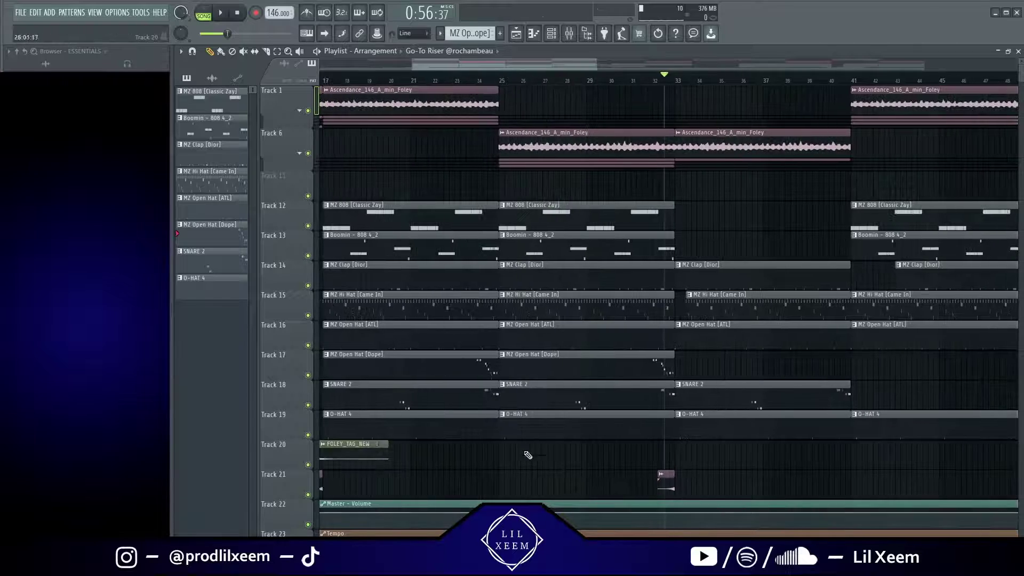
scroll(741, 479, "down", 4)
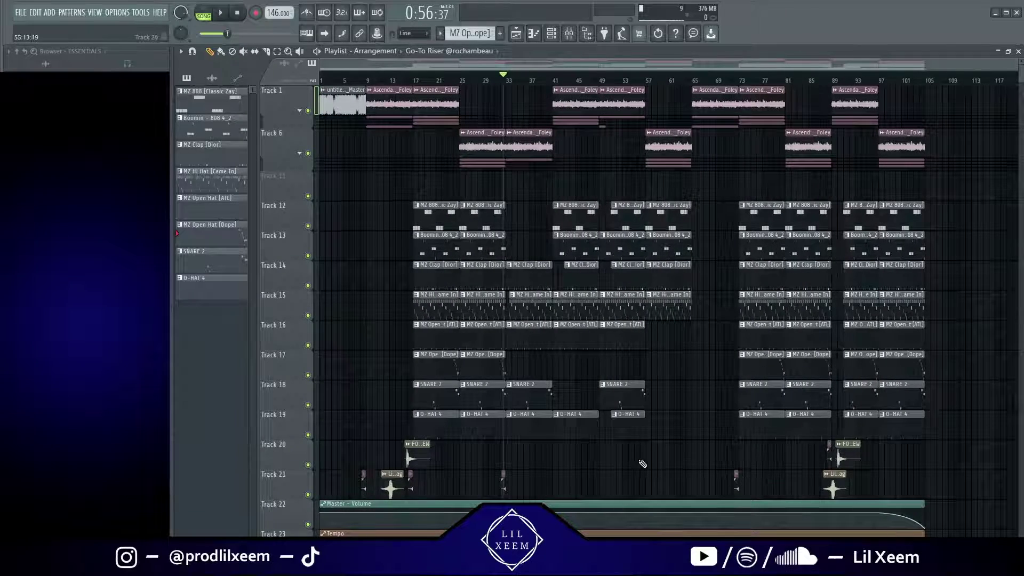
scroll(586, 416, "down", 4)
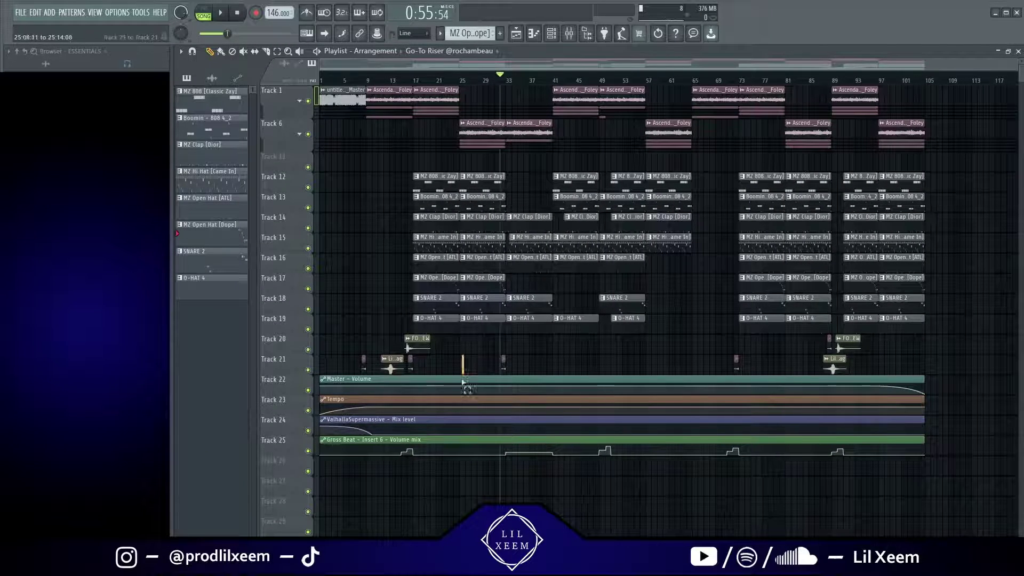
left_click_drag(462, 377, 433, 529)
left_click(442, 365)
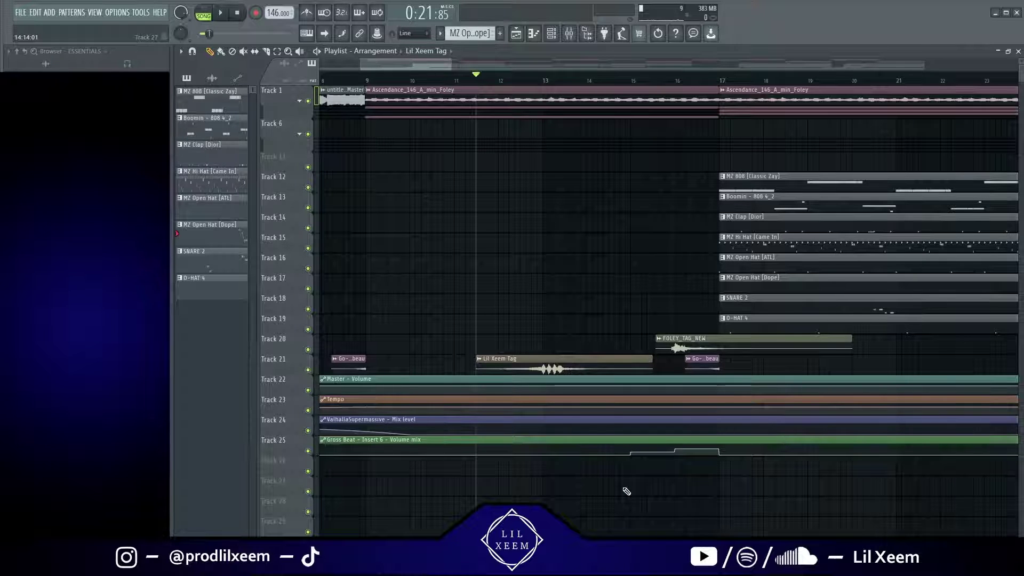
left_click(476, 368)
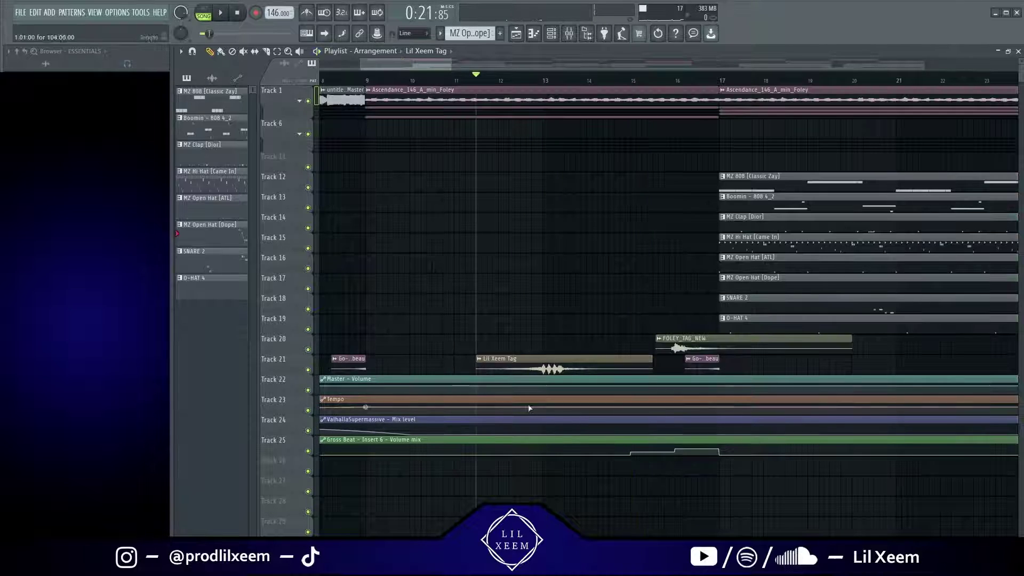
left_click(656, 344)
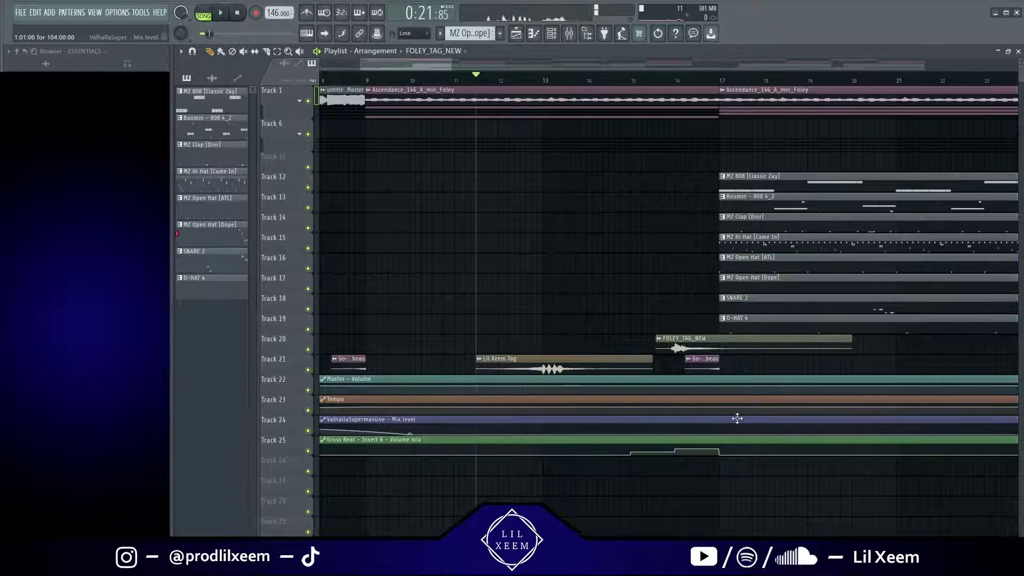
Enlarge the playlist tracks, highlight the Master - Volume automation clip on Track 22, and examine its fade-out against the last melody clips
scroll(736, 418, "down", 8)
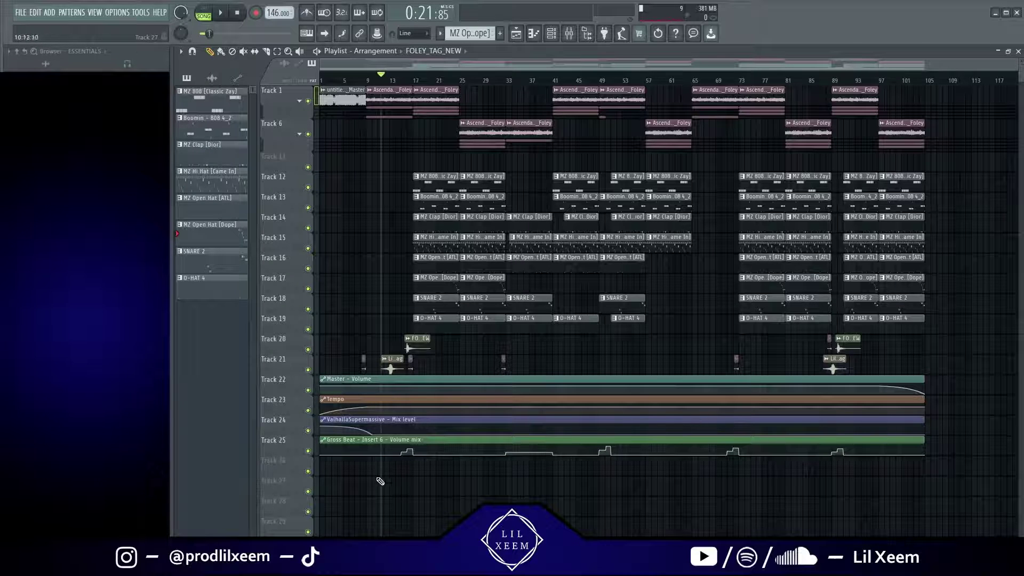
scroll(396, 420, "up", 1)
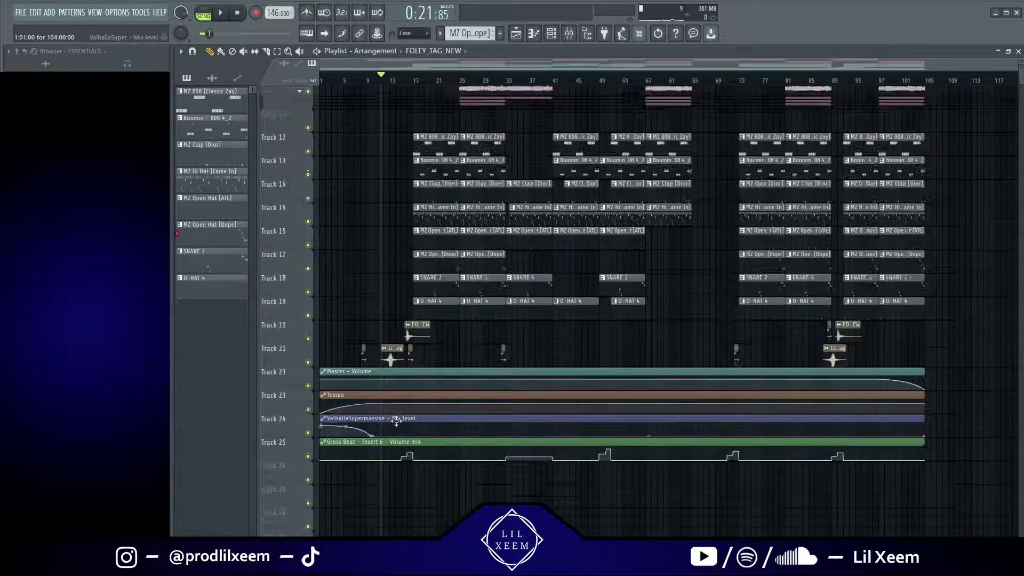
scroll(396, 420, "up", 5)
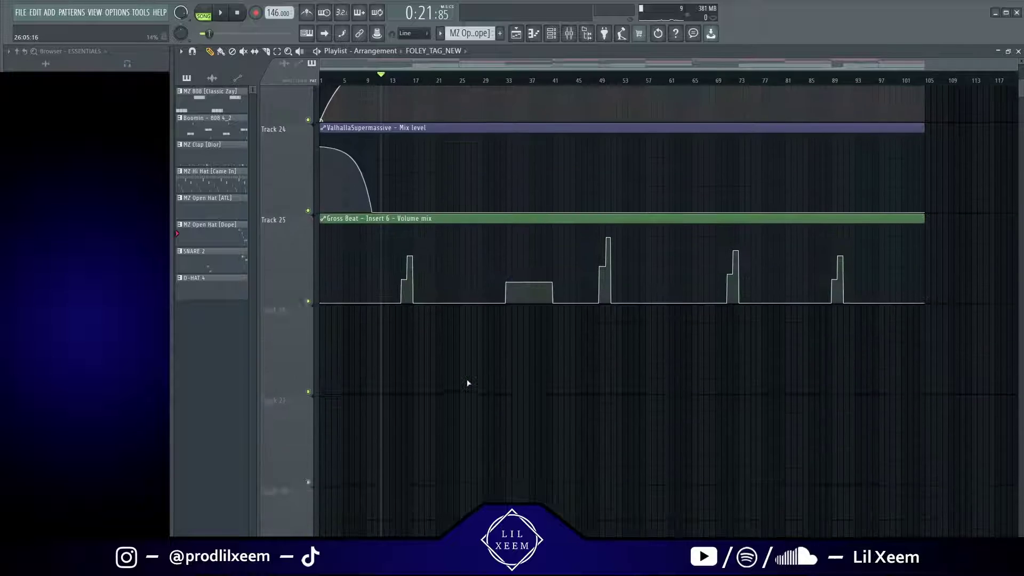
scroll(468, 383, "up", 6)
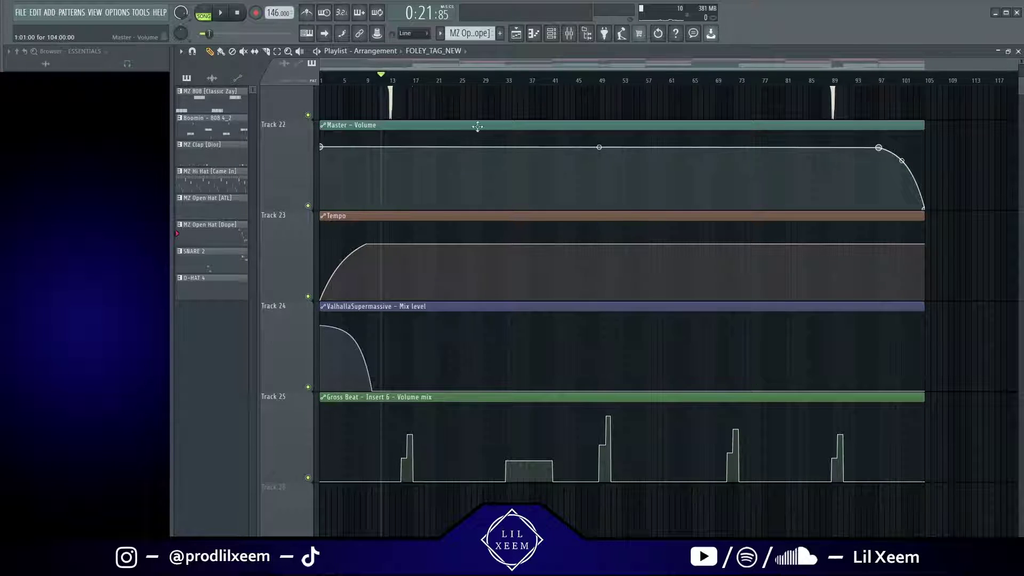
left_click(477, 126)
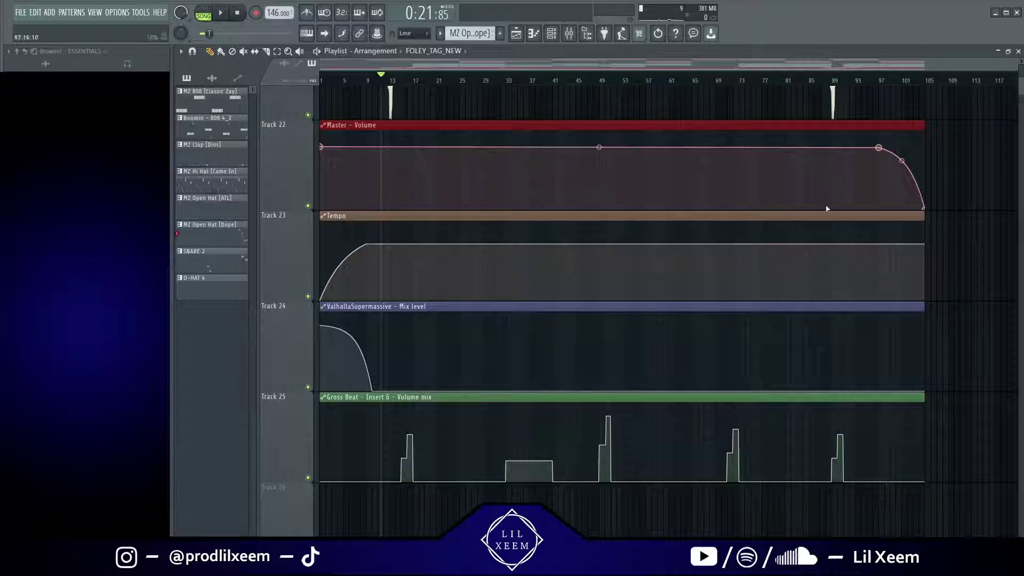
left_click(720, 160)
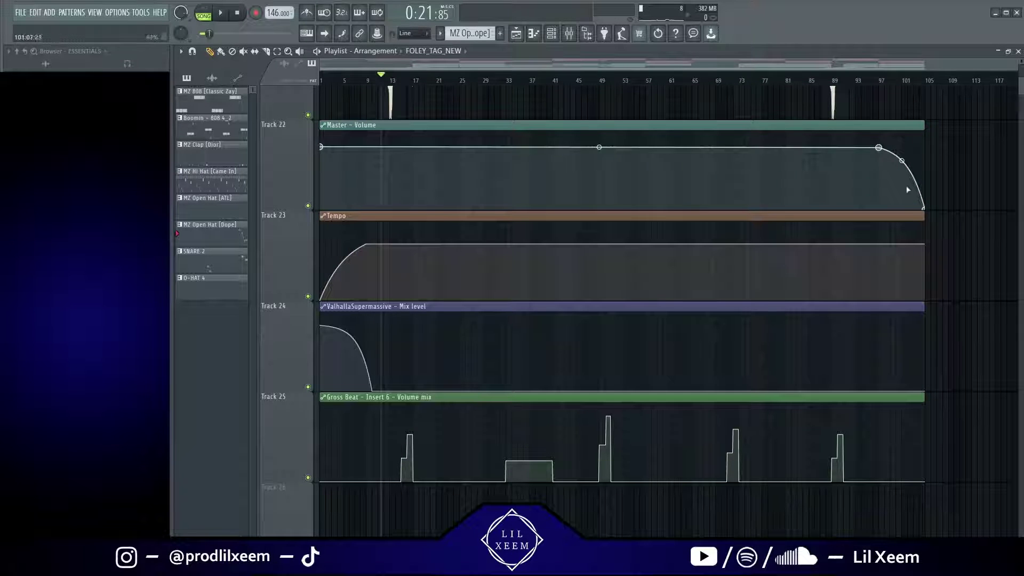
scroll(959, 210, "up", 4)
scroll(959, 210, "up", 15)
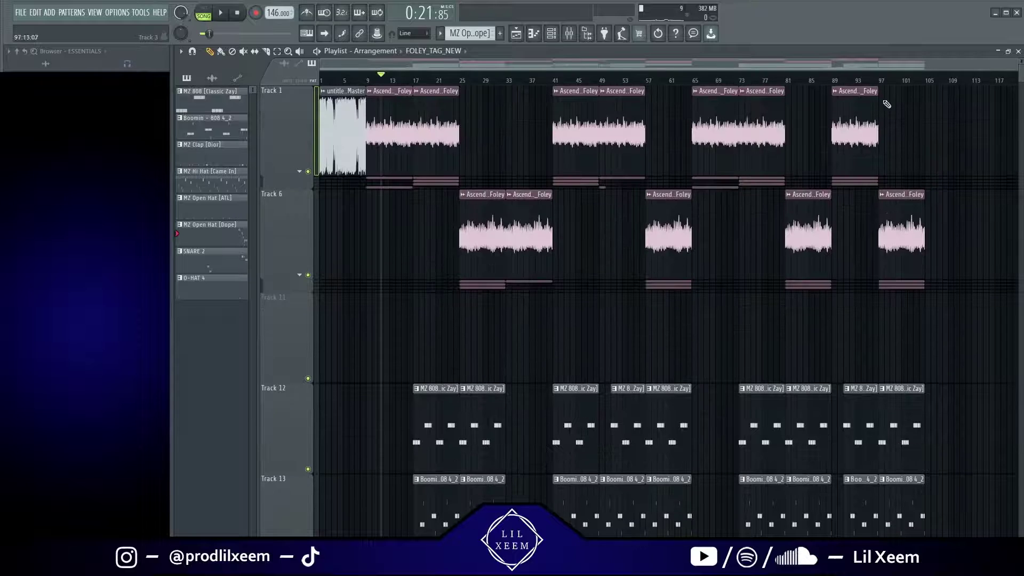
scroll(931, 447, "down", 20)
scroll(931, 446, "up", 3)
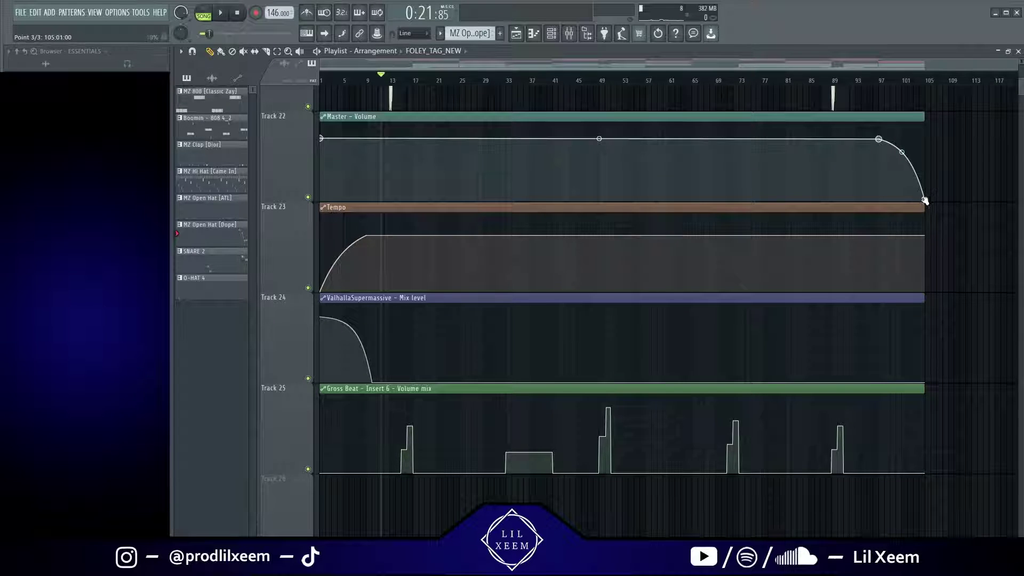
Return the playhead to bar 1 and highlight the Tempo automation clip on Track 23, then deselect it
left_click_drag(379, 75, 320, 74)
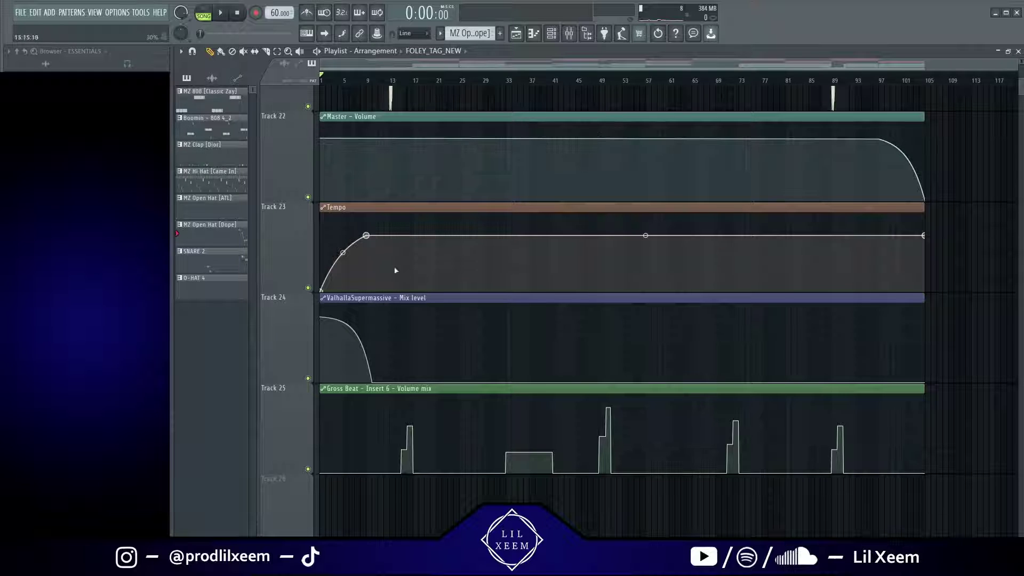
left_click(338, 211)
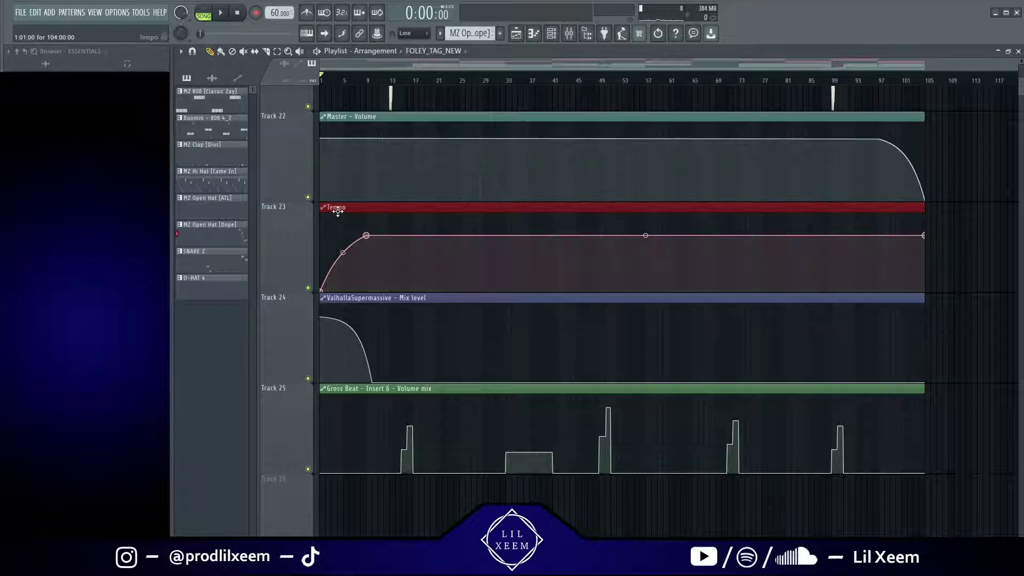
left_click(425, 512)
Mark the section from bar 17 to 25 on the playlist timeline, then clear the selection
scroll(374, 504, "up", 1)
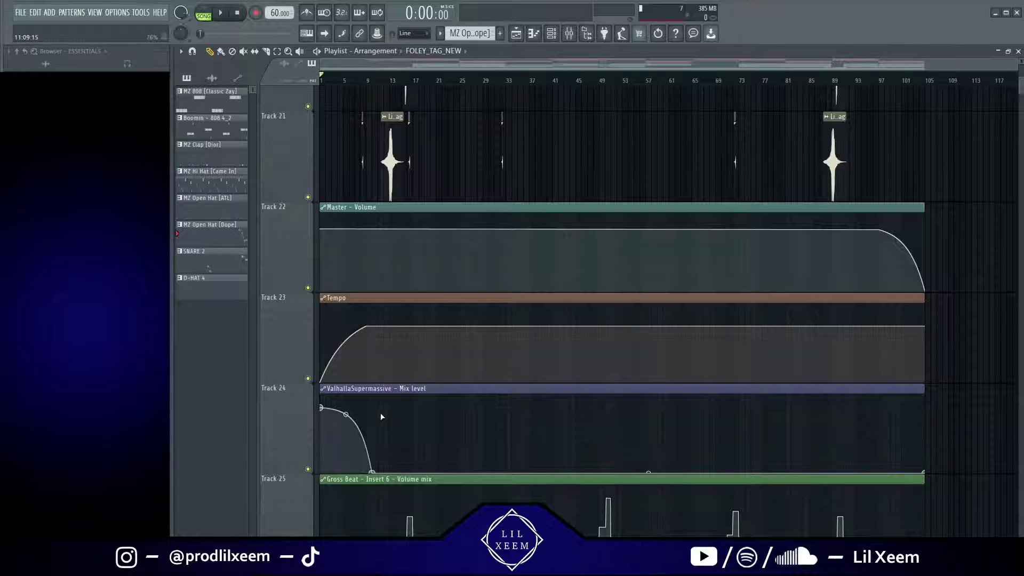
scroll(381, 417, "up", 15)
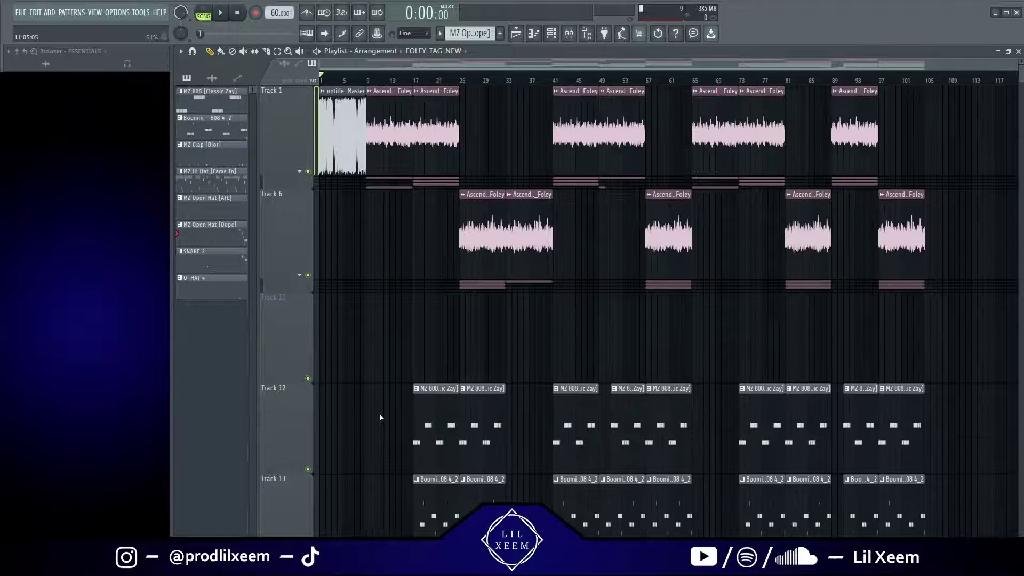
scroll(381, 416, "down", 15)
scroll(380, 417, "up", 3)
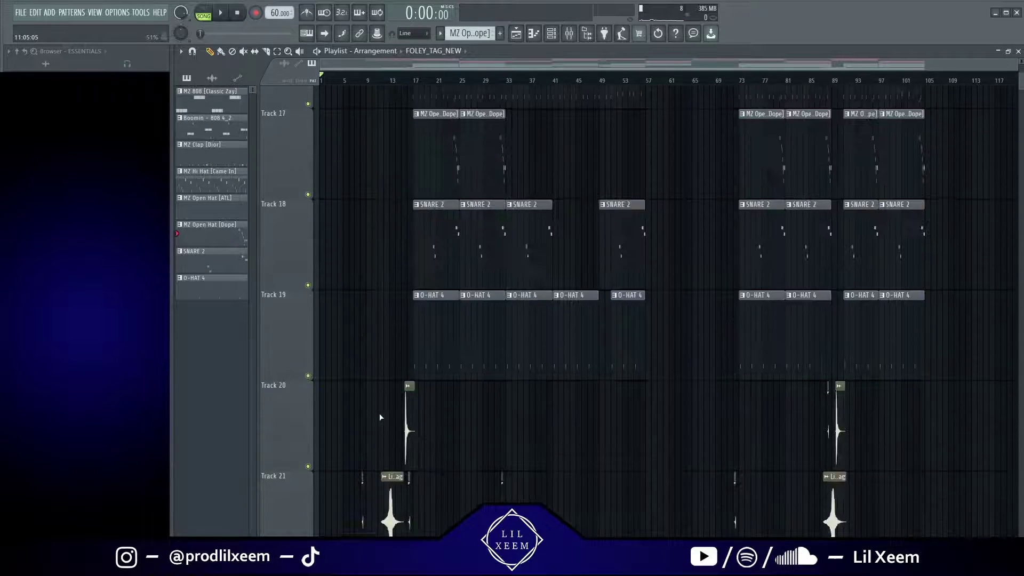
scroll(381, 416, "up", 5)
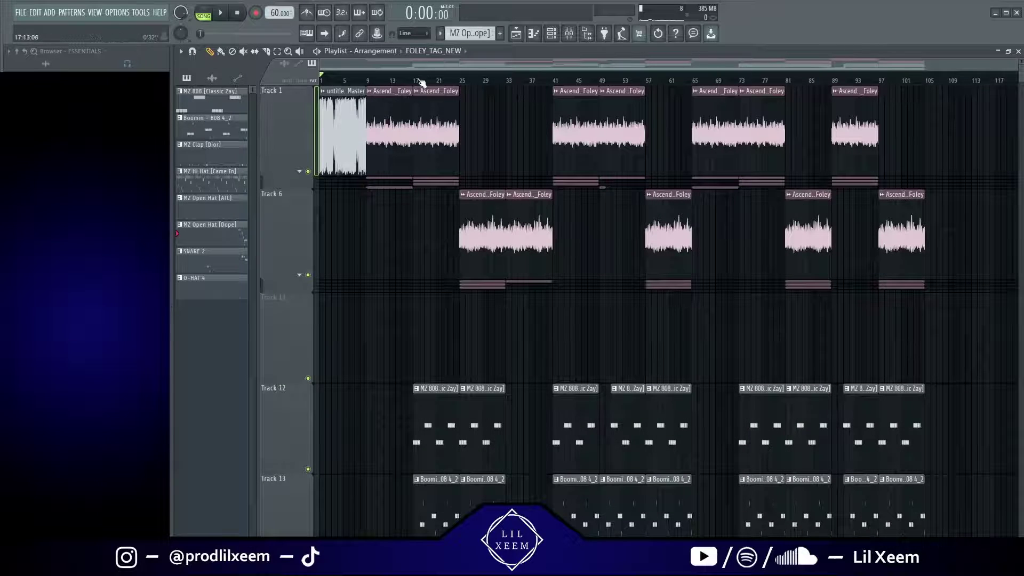
left_click_drag(414, 80, 462, 80)
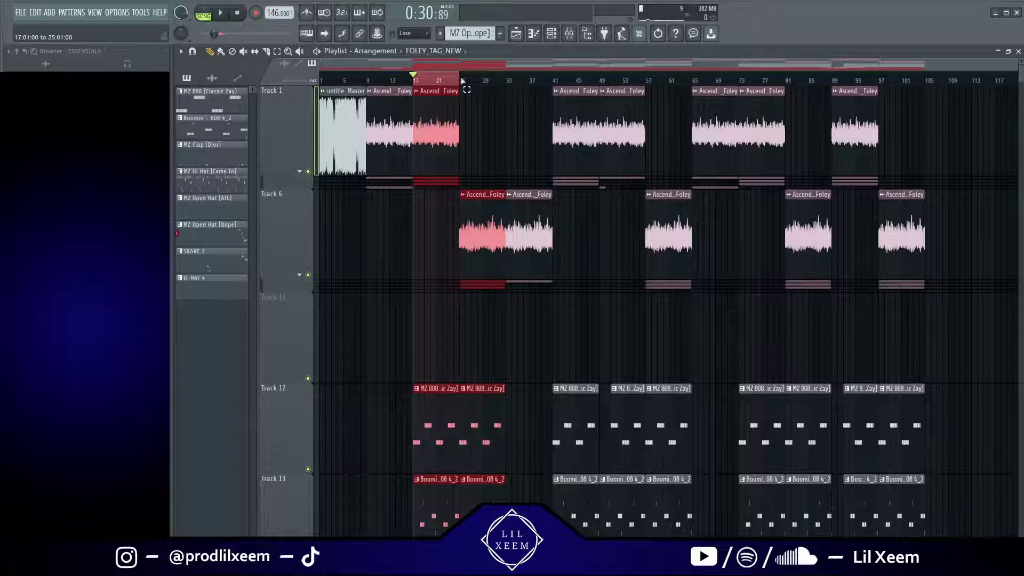
left_click(450, 221)
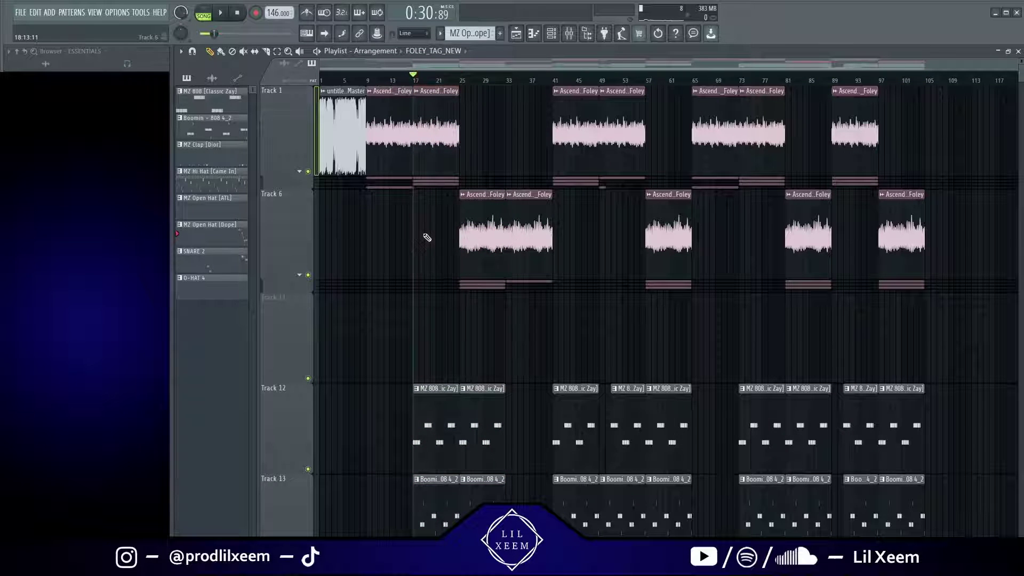
Open the settings of the untitled Master audio clip at bar 1, view its Resample time-stretching mode, and close them
double_click(338, 154)
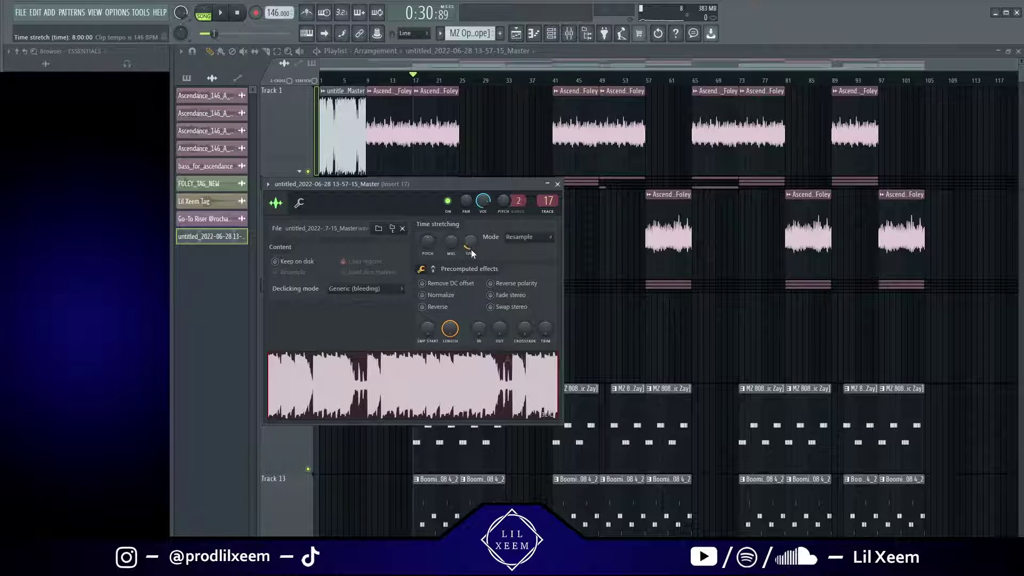
left_click(525, 237)
left_click(520, 258)
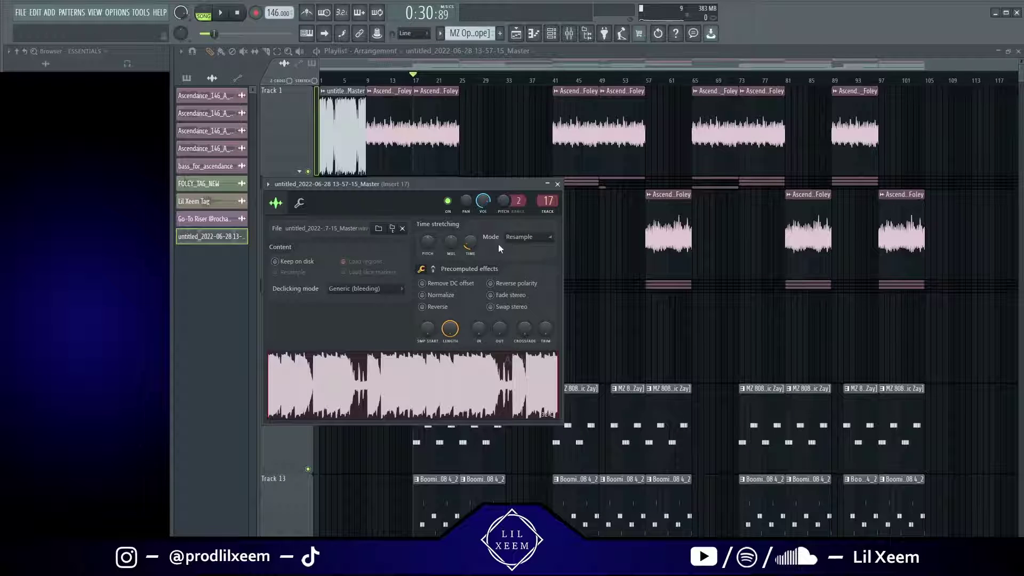
left_click(558, 184)
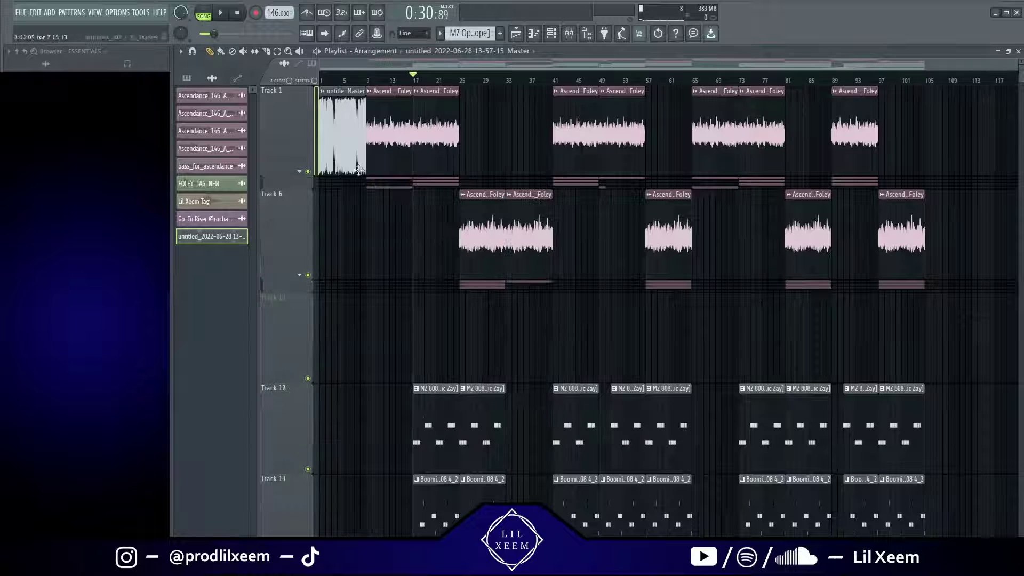
scroll(308, 150, "up", 5)
scroll(309, 150, "up", 4)
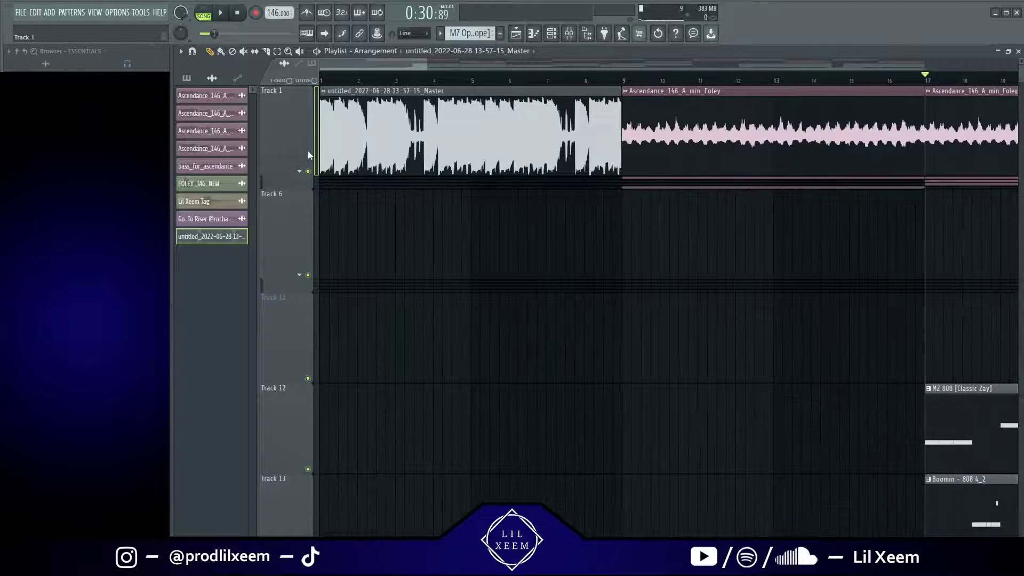
scroll(304, 152, "down", 2)
scroll(430, 376, "down", 6)
scroll(431, 376, "down", 10)
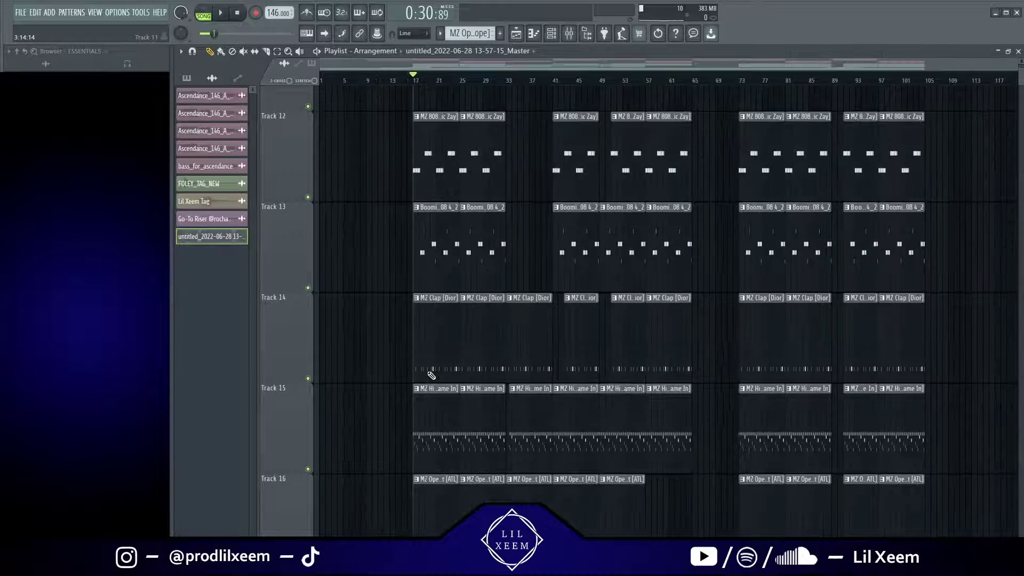
Examine the automation on Tracks 22 to 25, highlight the ValhallaSupermassive - Mix level clip on Track 24, and deselect it
scroll(431, 375, "down", 2)
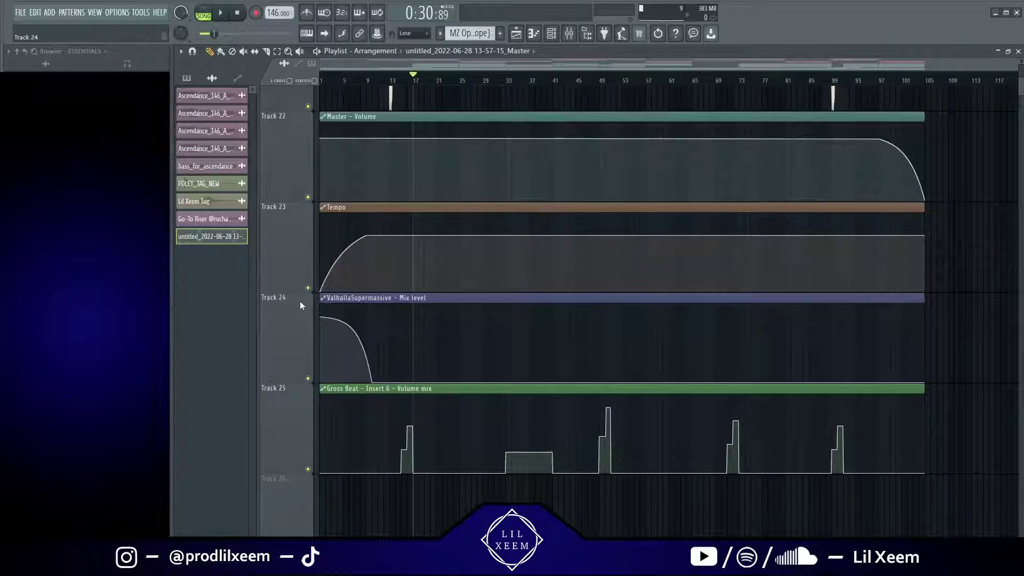
scroll(341, 281, "up", 2)
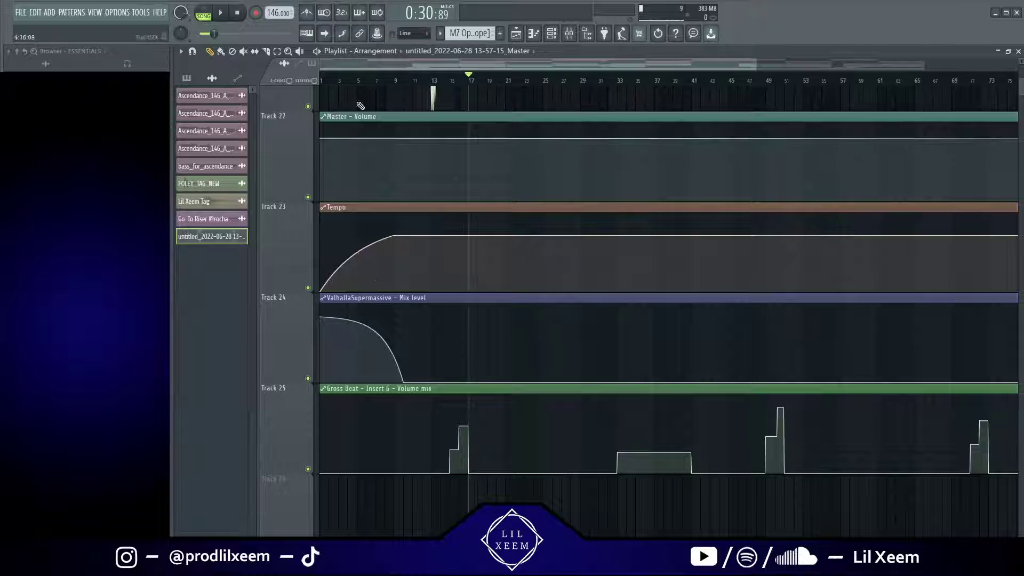
key("space")
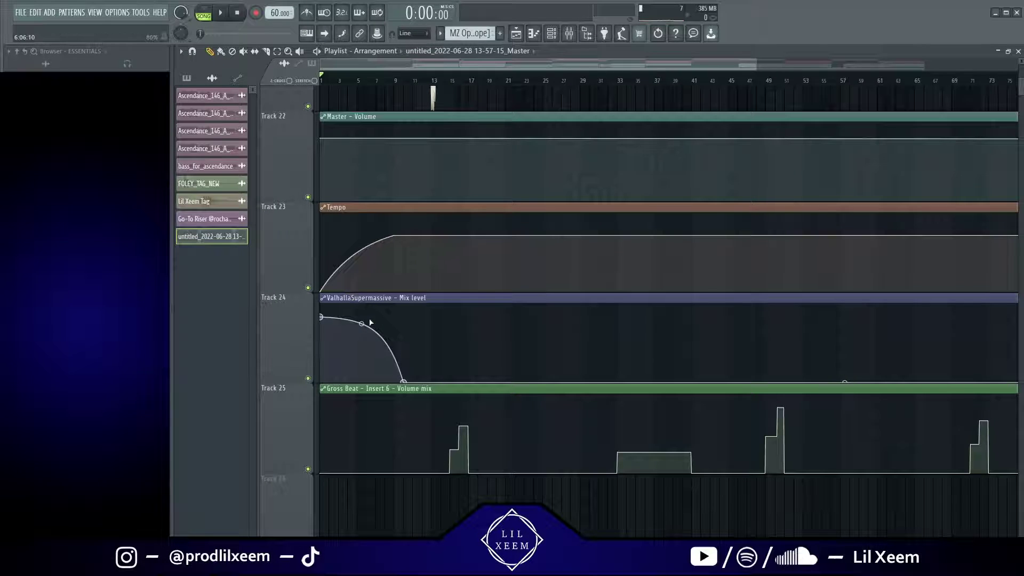
left_click(372, 298)
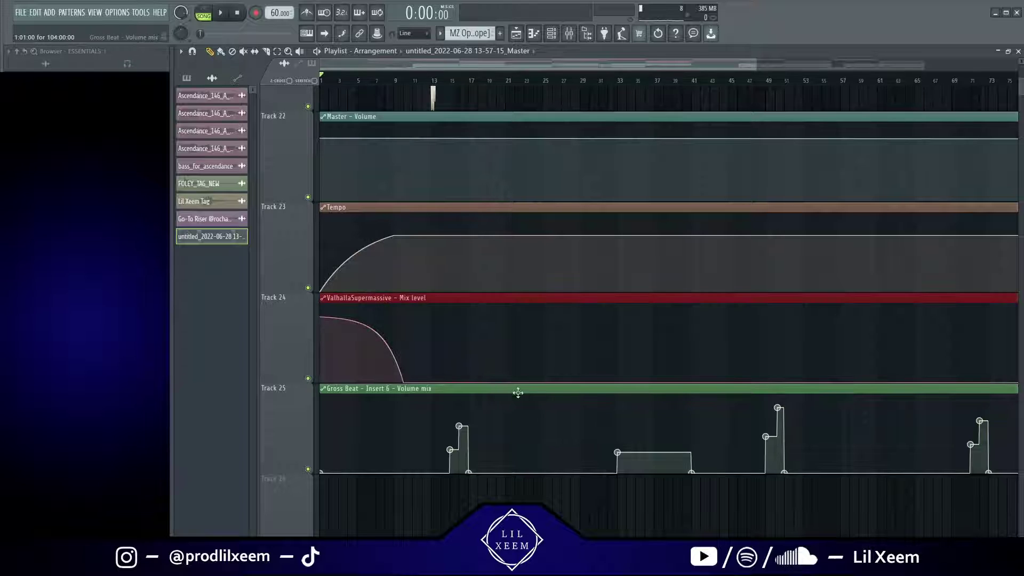
scroll(614, 393, "down", 2)
left_click(311, 321)
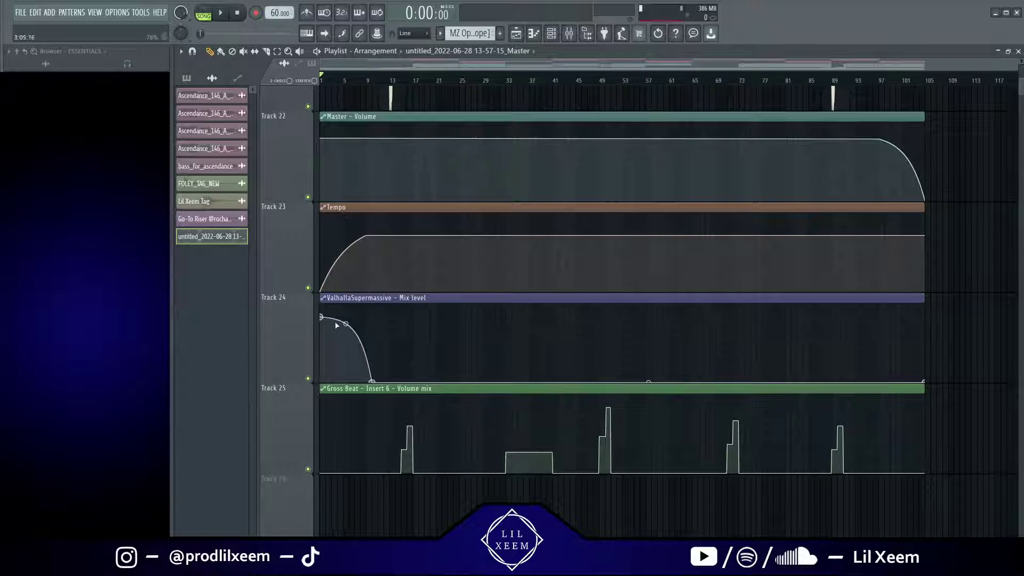
Compare the Gross Beat - Insert 6 - Volume mix automation on Track 25 with the melody and drum clips of the arrangement
mouse_move(329, 327)
mouse_move(584, 389)
scroll(426, 375, "up", 10)
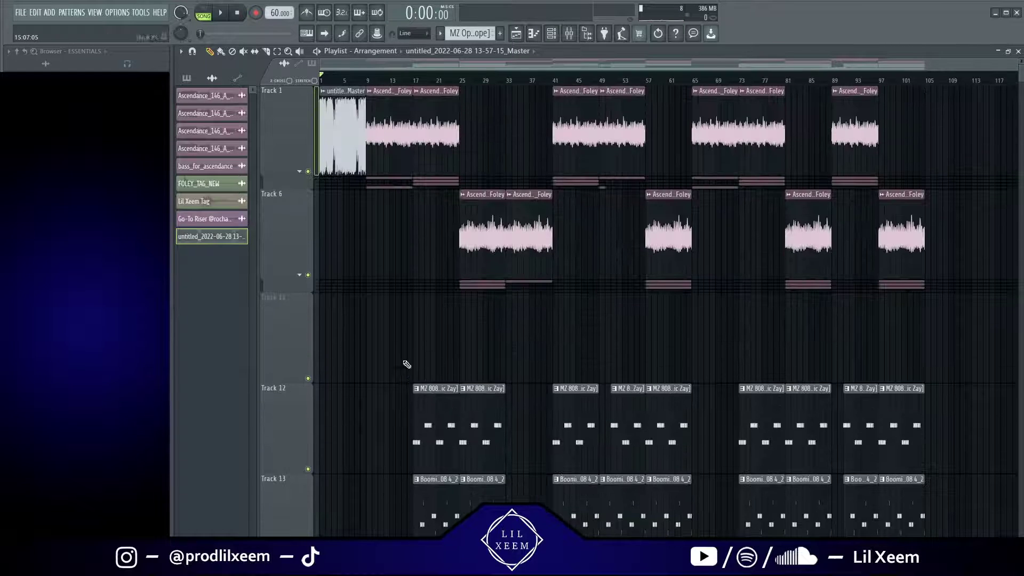
scroll(426, 361, "down", 3)
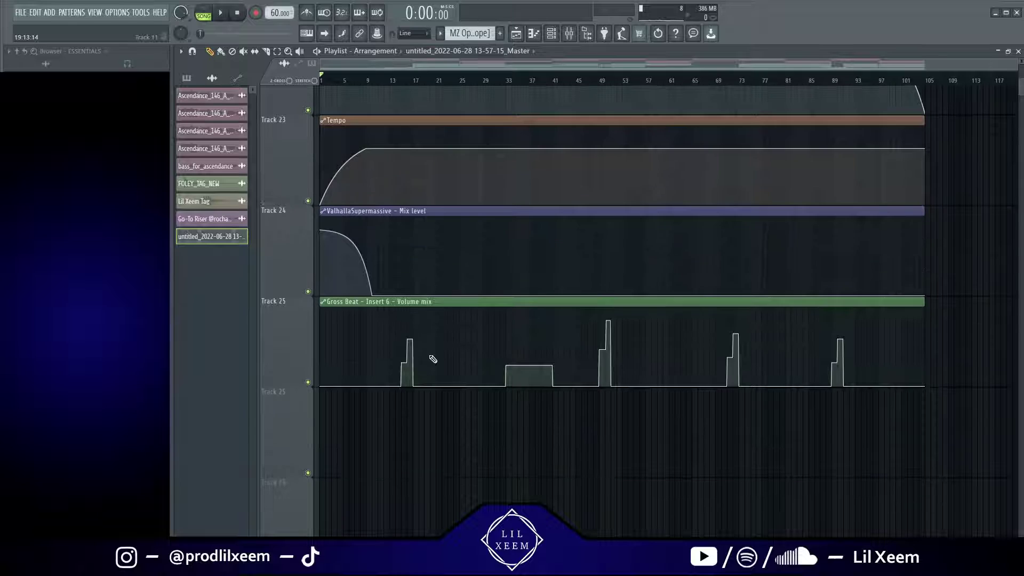
scroll(302, 492, "up", 1)
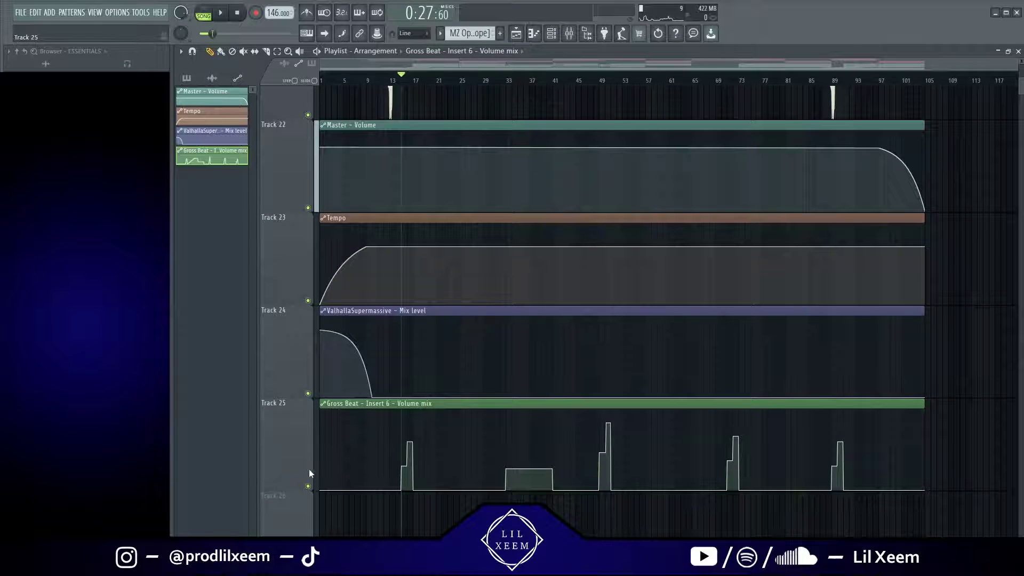
Highlight the Gross Beat automation clip on Track 25, and select Inserts 1 to 5 together in the mixer
left_click(284, 456)
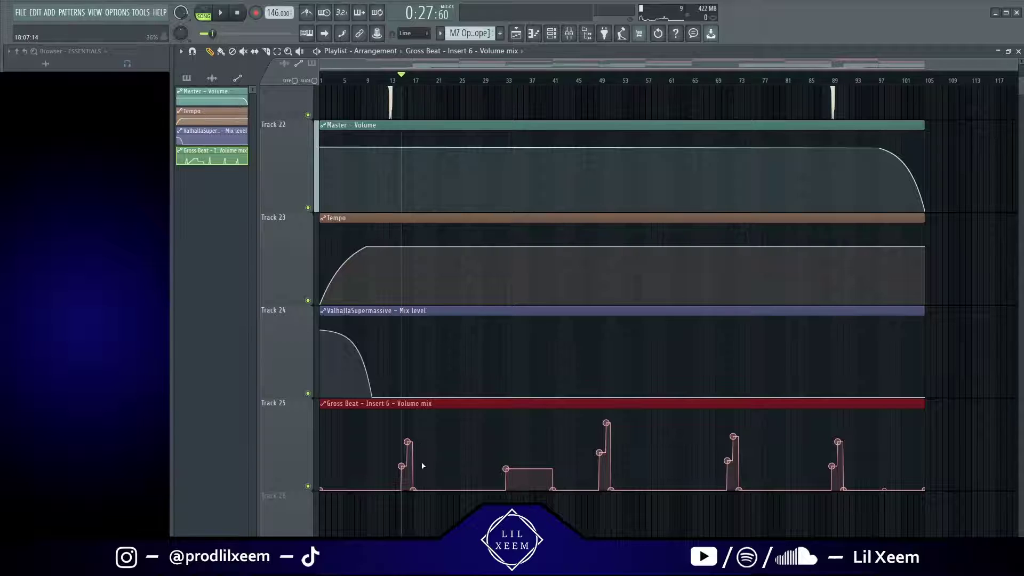
left_click(571, 33)
left_click(372, 330)
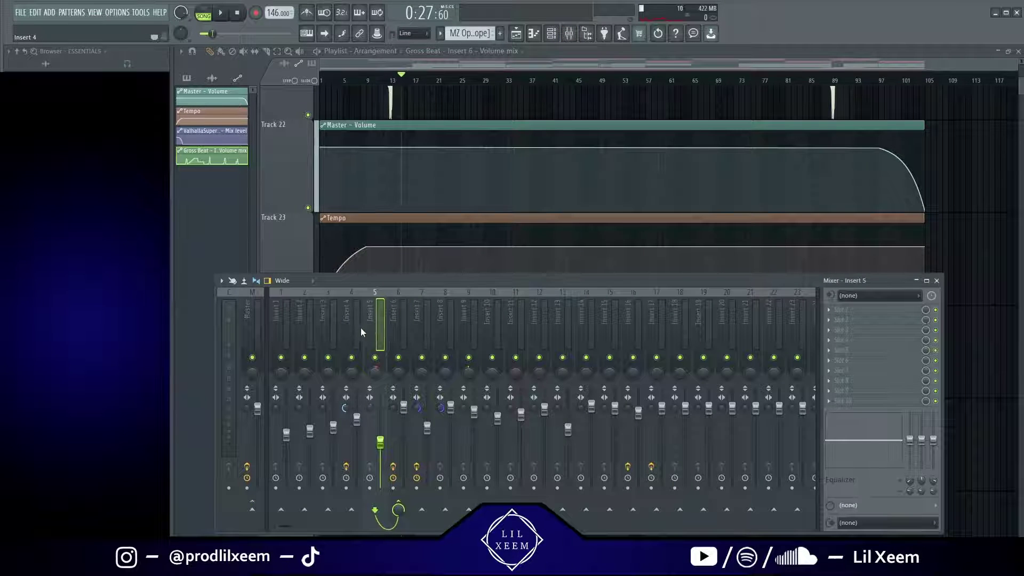
left_click_drag(361, 327, 273, 342)
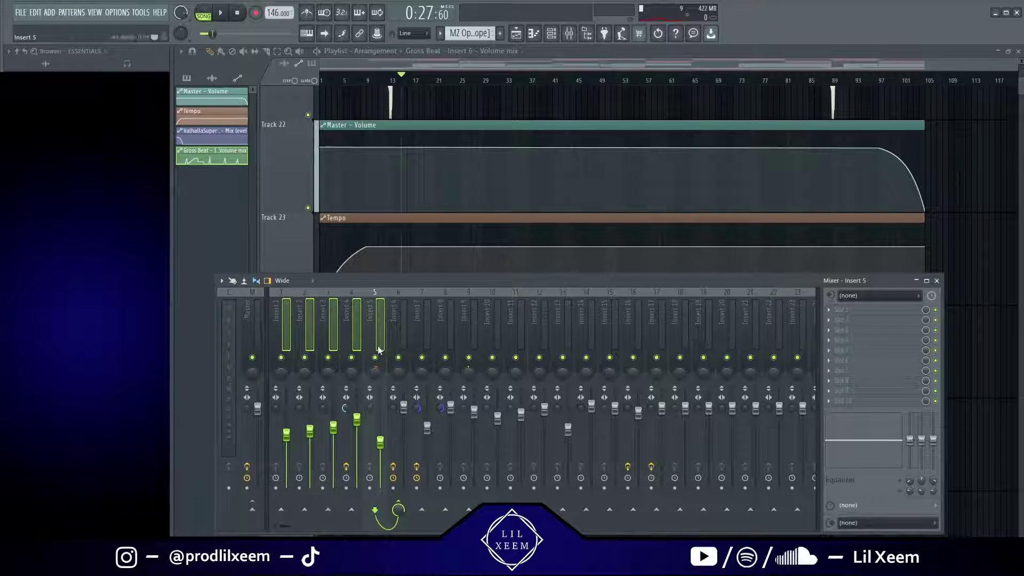
View the routing of Insert 6 and Insert 5, and move the mixer window so the routing cables are easier to see
left_click(397, 329)
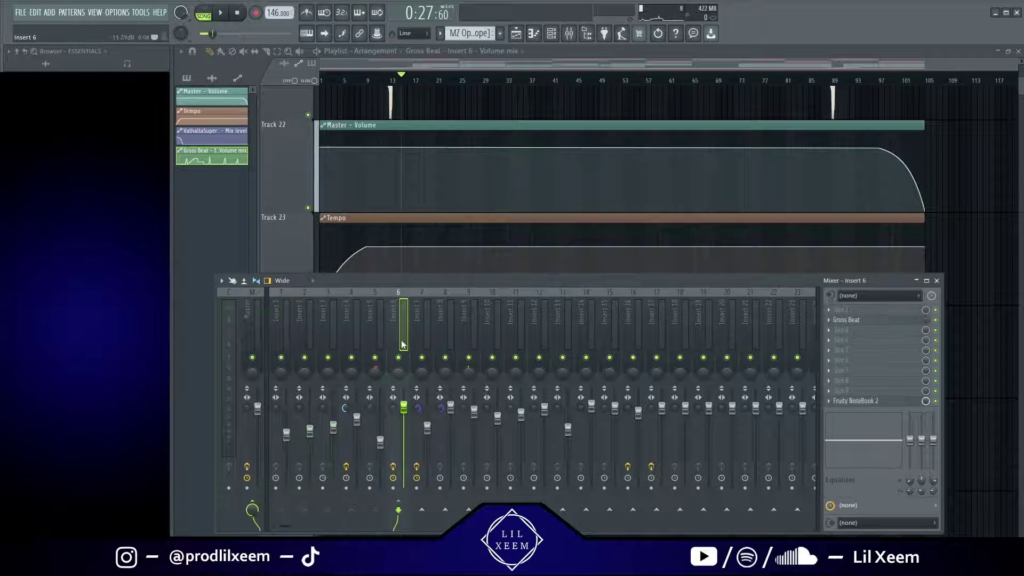
left_click(371, 324)
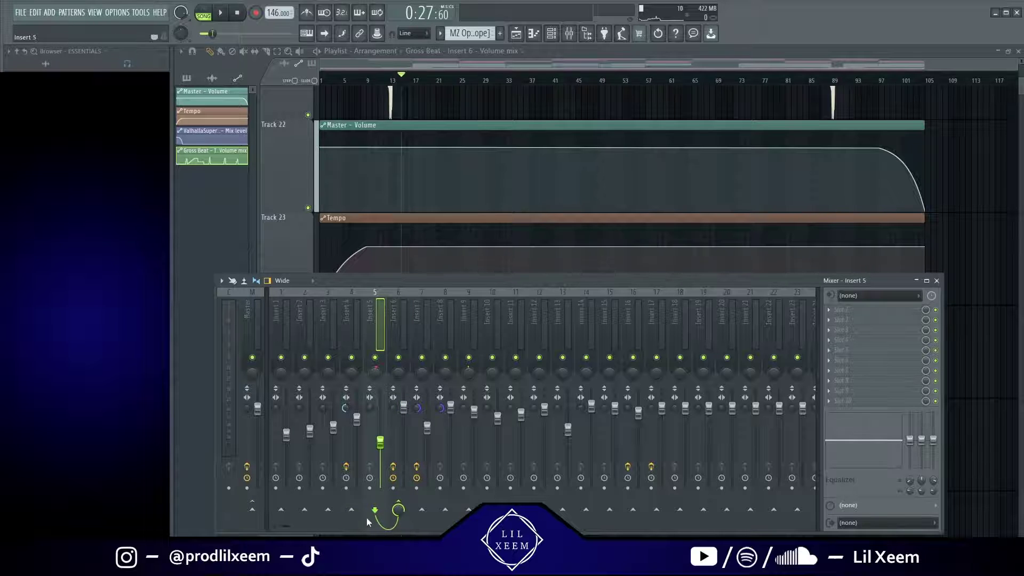
left_click_drag(414, 280, 389, 219)
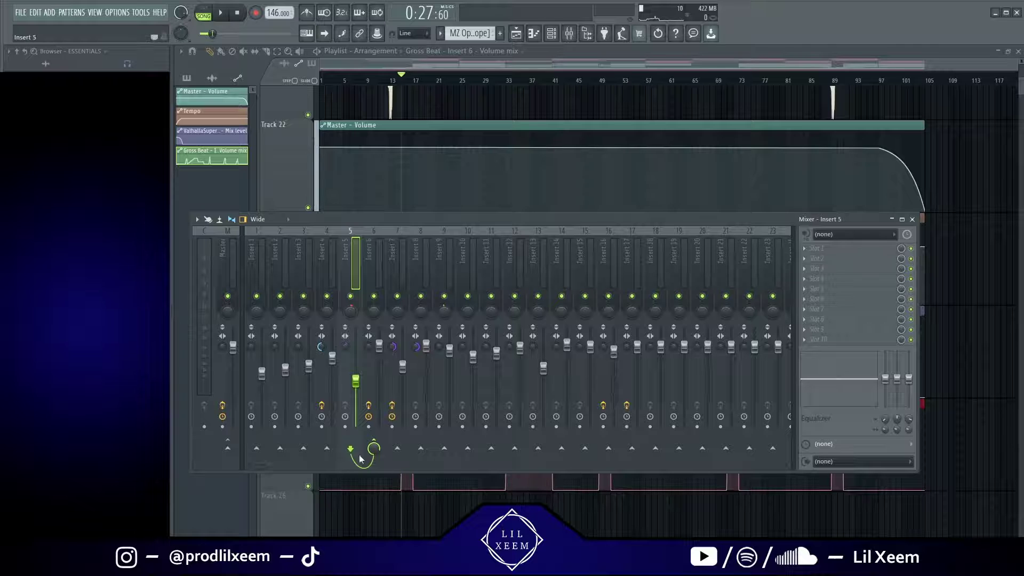
Step through Inserts 1 to 5 to examine where each is routed, finishing on Insert 6
left_click(322, 269)
left_click(285, 273)
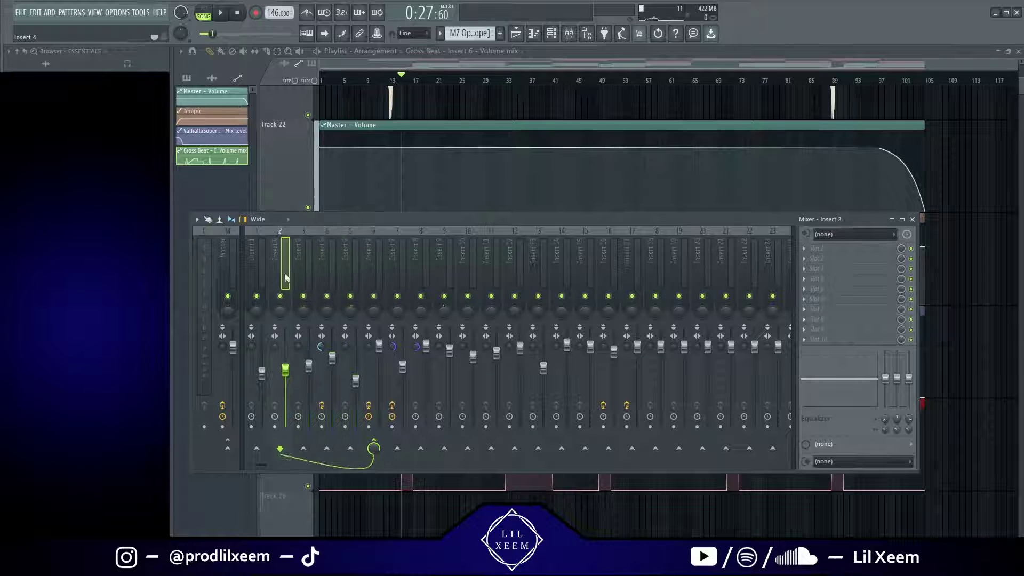
left_click(260, 279)
left_click(284, 272)
left_click(332, 272)
left_click(356, 272)
left_click(332, 272)
left_click(272, 277)
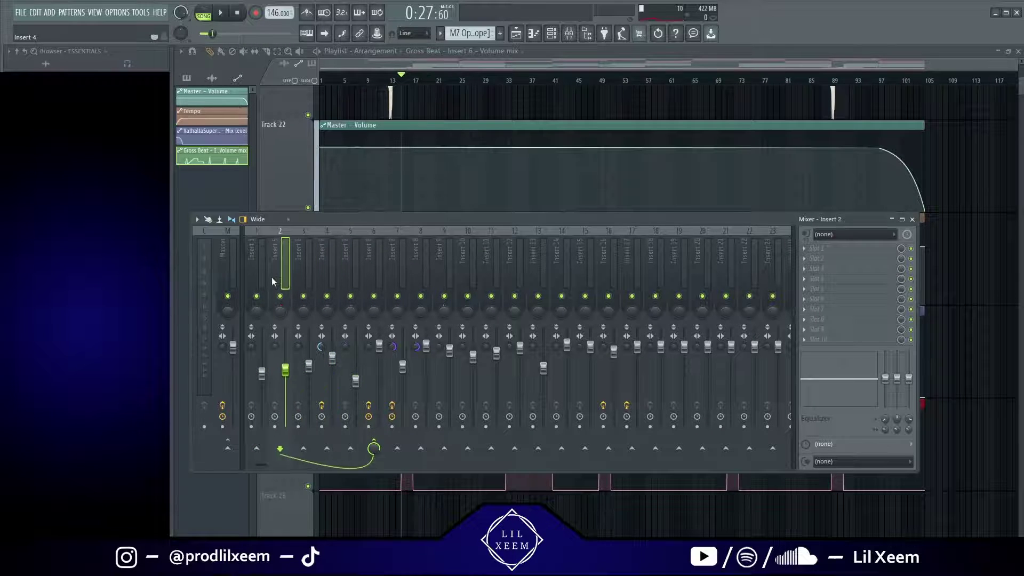
left_click(335, 271)
left_click(349, 270)
left_click(381, 266)
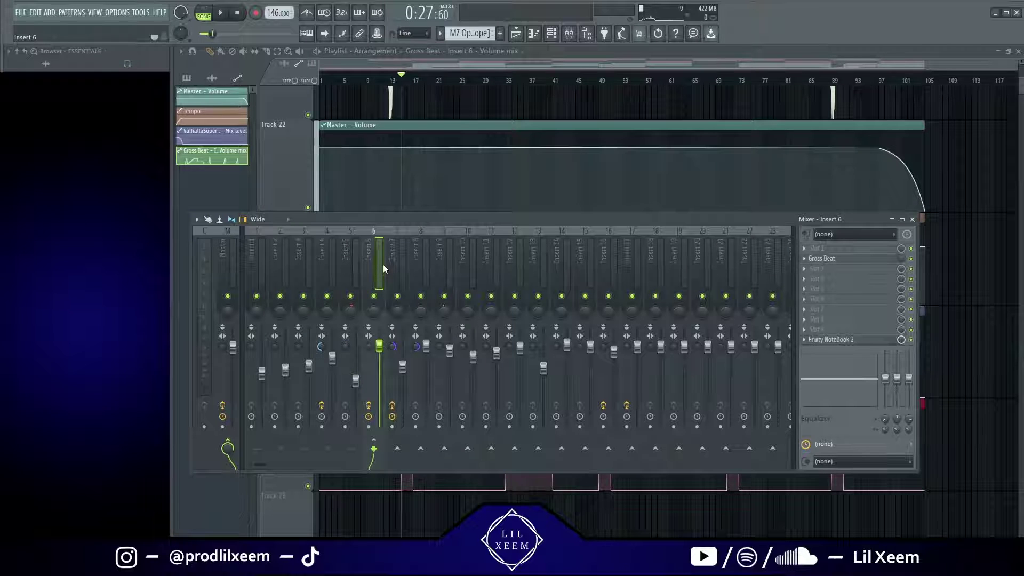
Recheck the routing of Inserts 5, 1 and 4, and return to Insert 6 to show its effects
left_click(346, 271)
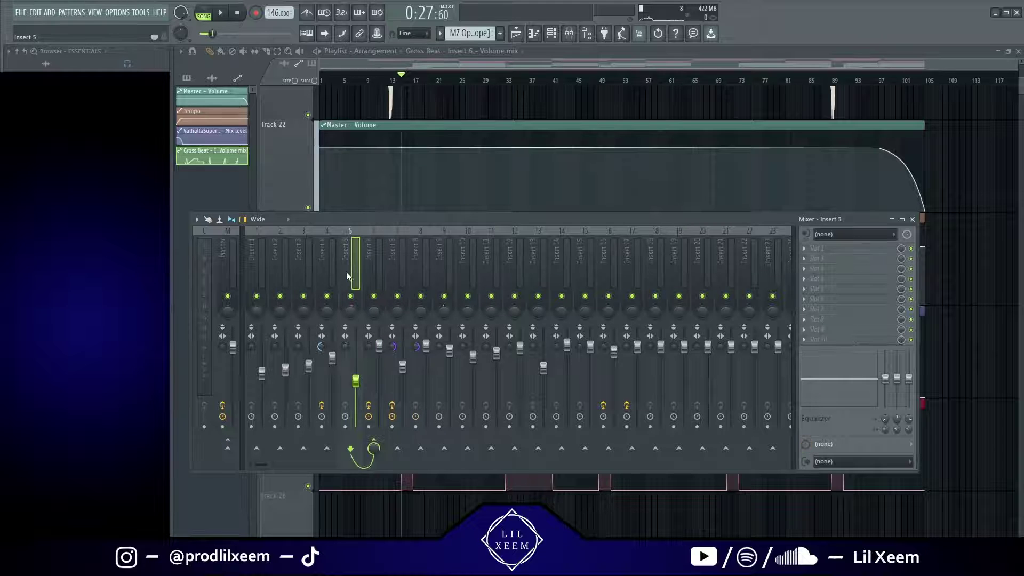
left_click(256, 271)
left_click(322, 271)
left_click(344, 269)
left_click(258, 270)
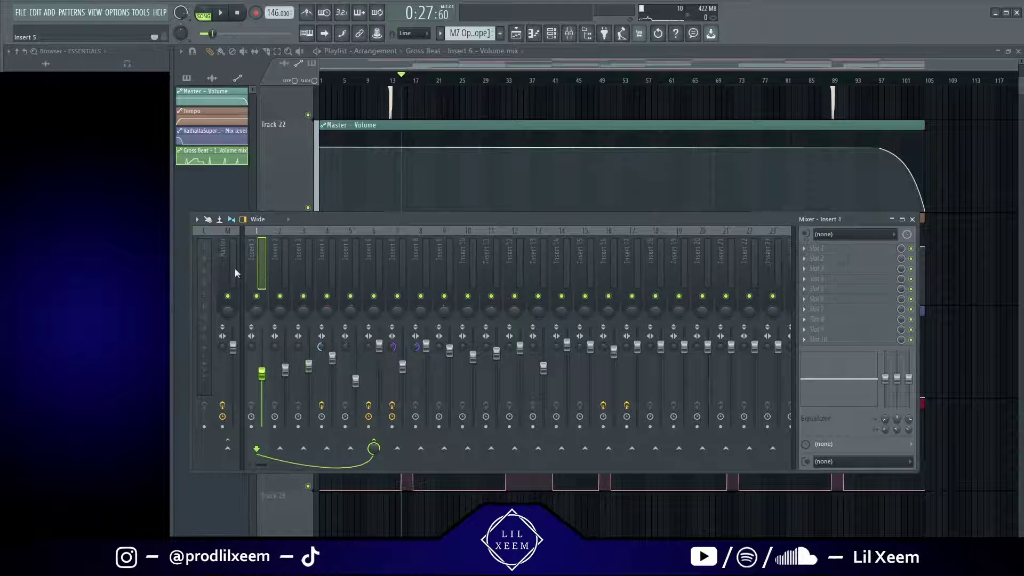
left_click(376, 277)
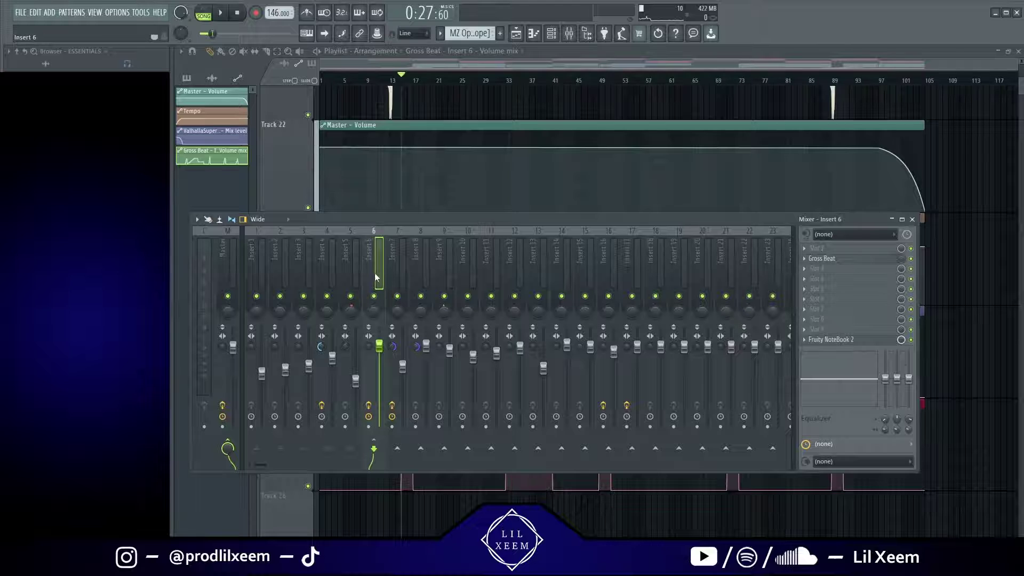
Open Gross Beat on Insert 6, view its 1/2 Bt Gate volume pattern, and close the plugin
left_click(850, 259)
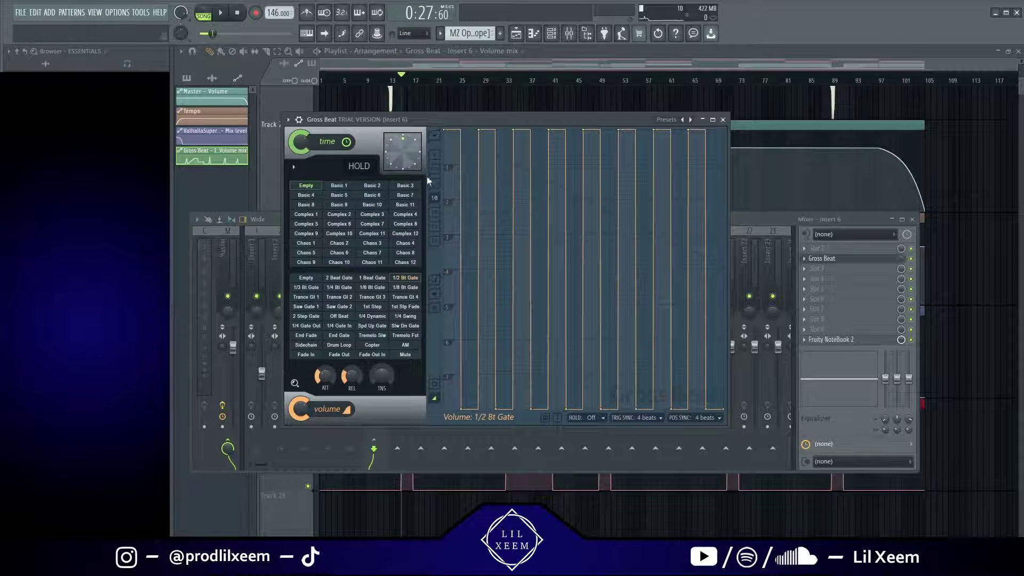
left_click_drag(449, 122, 383, 119)
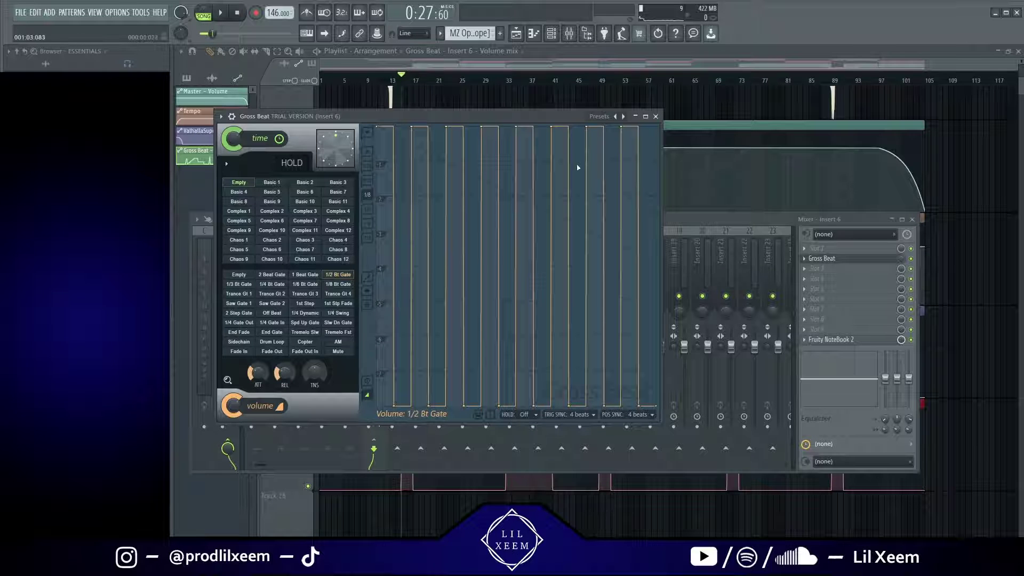
left_click_drag(534, 114, 533, 178)
left_click(651, 175)
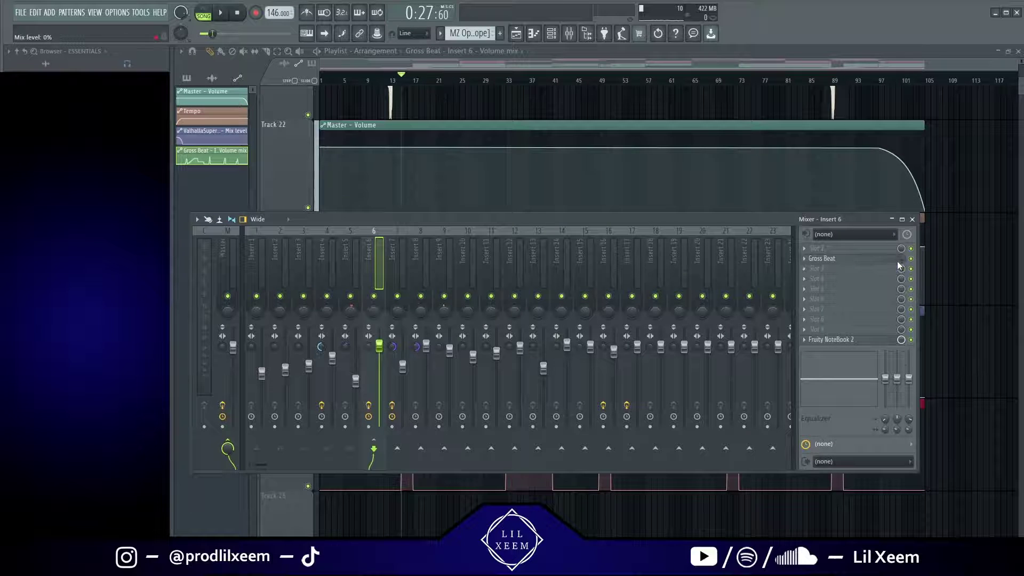
Move the mixer clear of the Track 25 automation clip and review Gross Beat's mix level and gate pattern on Insert 6 again
left_click_drag(790, 219, 831, 139)
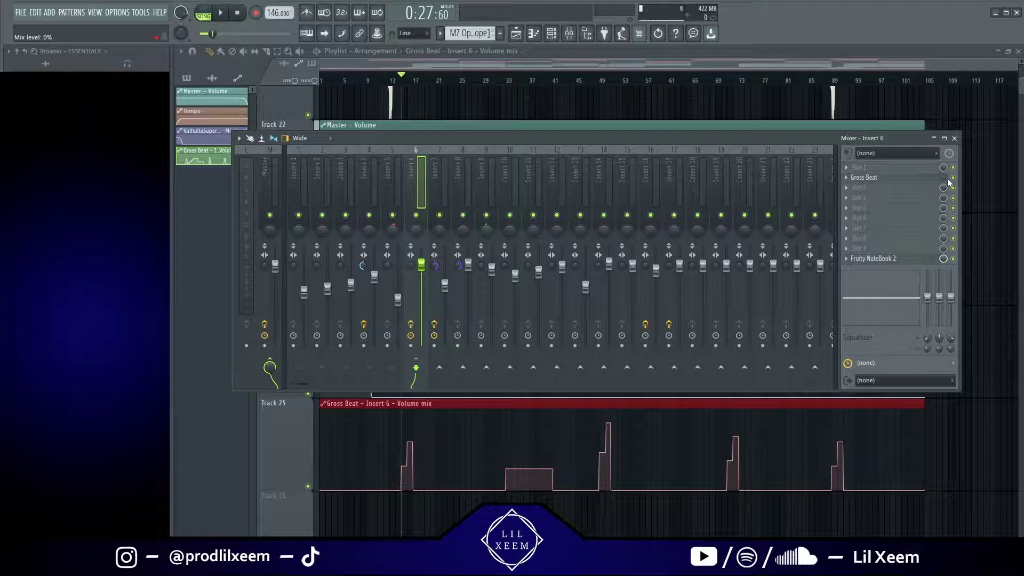
left_click_drag(948, 182, 947, 180)
left_click(917, 177)
left_click_drag(464, 184, 481, 142)
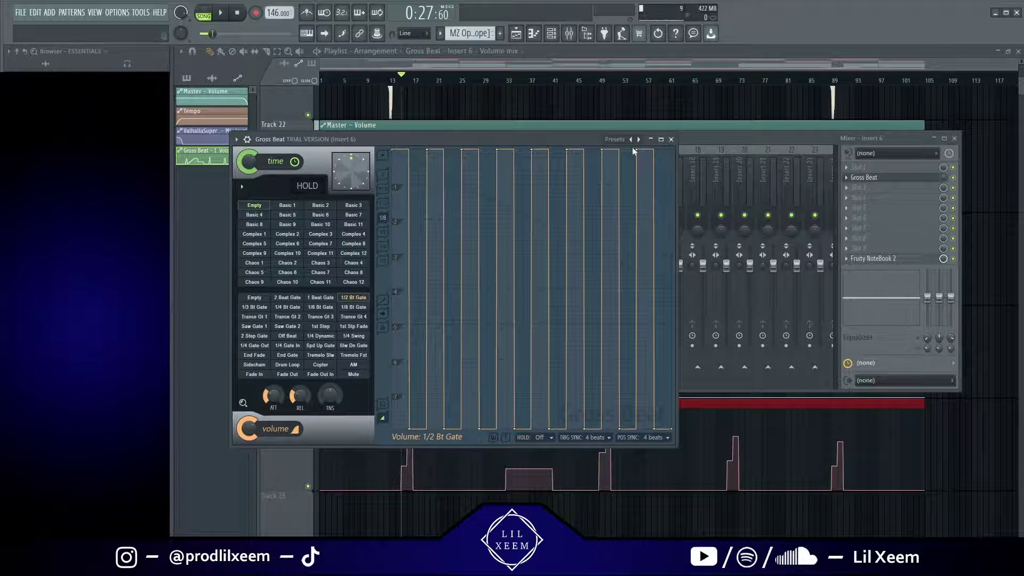
left_click(671, 139)
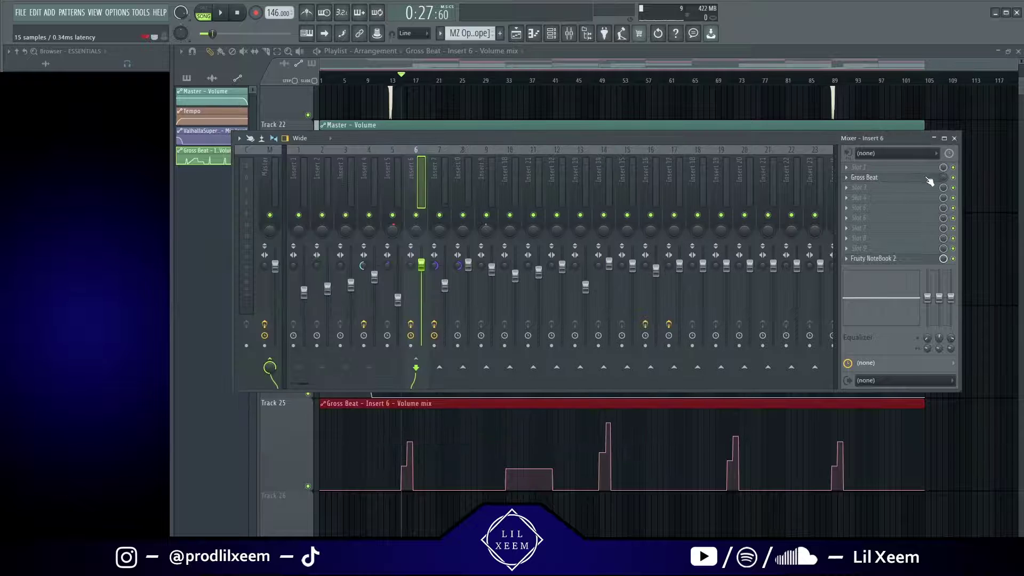
left_click(875, 177)
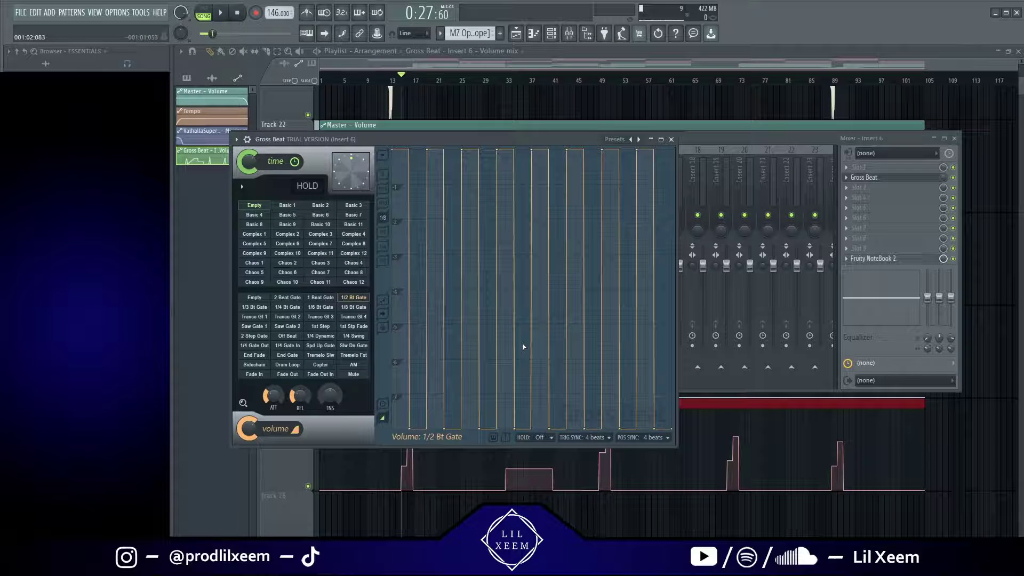
left_click(670, 139)
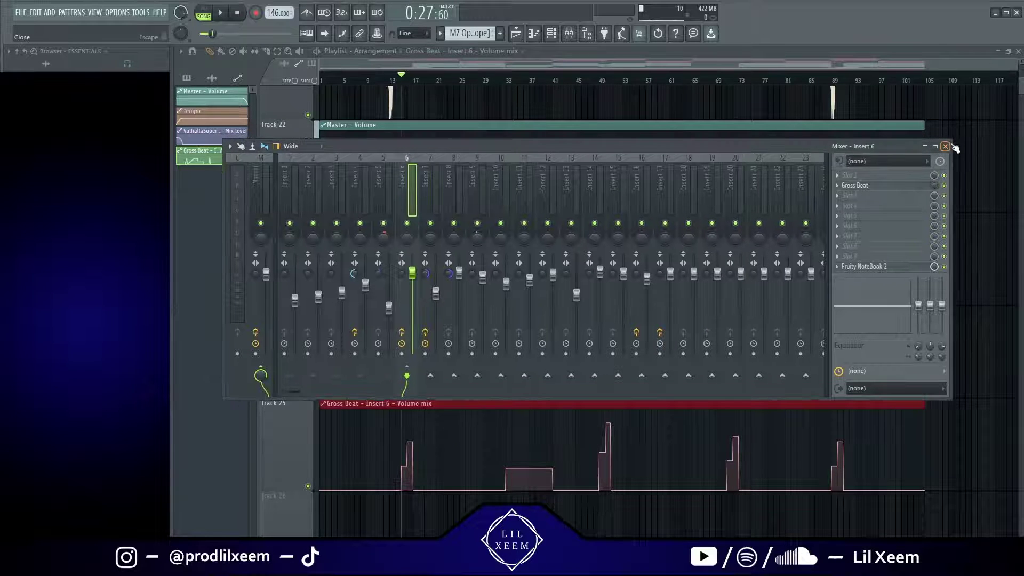
Close the mixer, deselect the Gross Beat automation clip on Track 25, and reduce the playlist track height
left_click(952, 143)
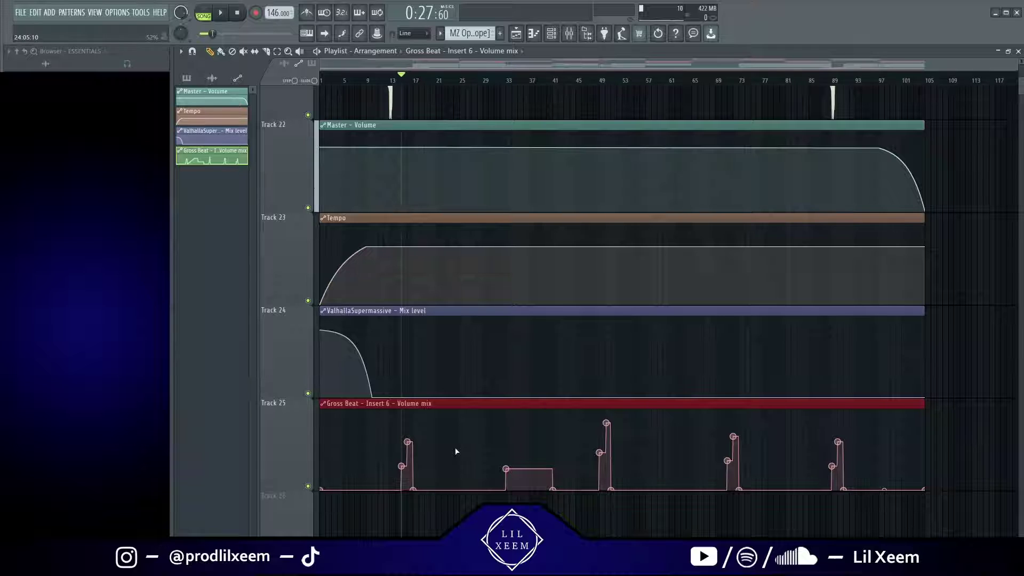
left_click(411, 493)
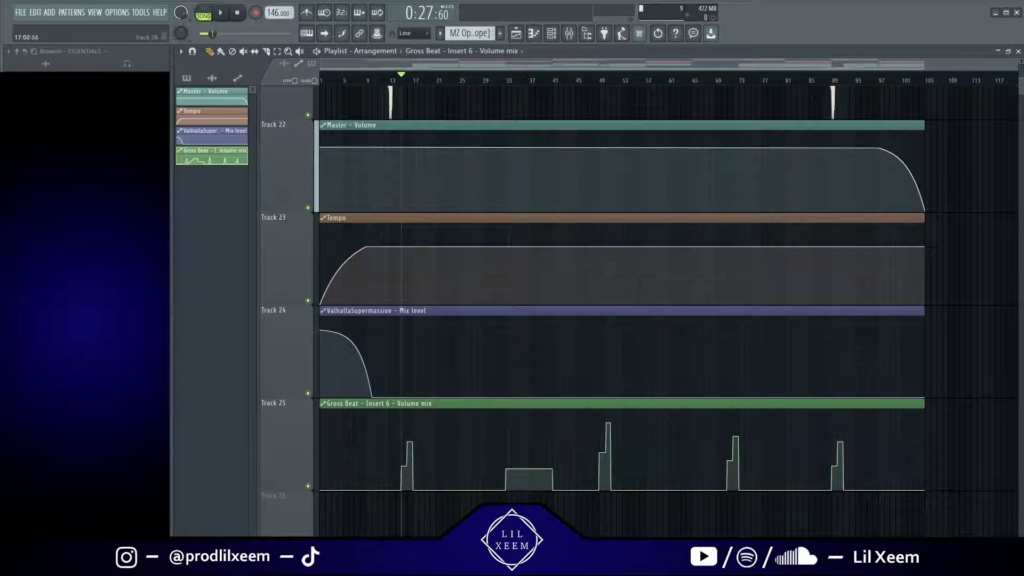
scroll(386, 224, "down", 3)
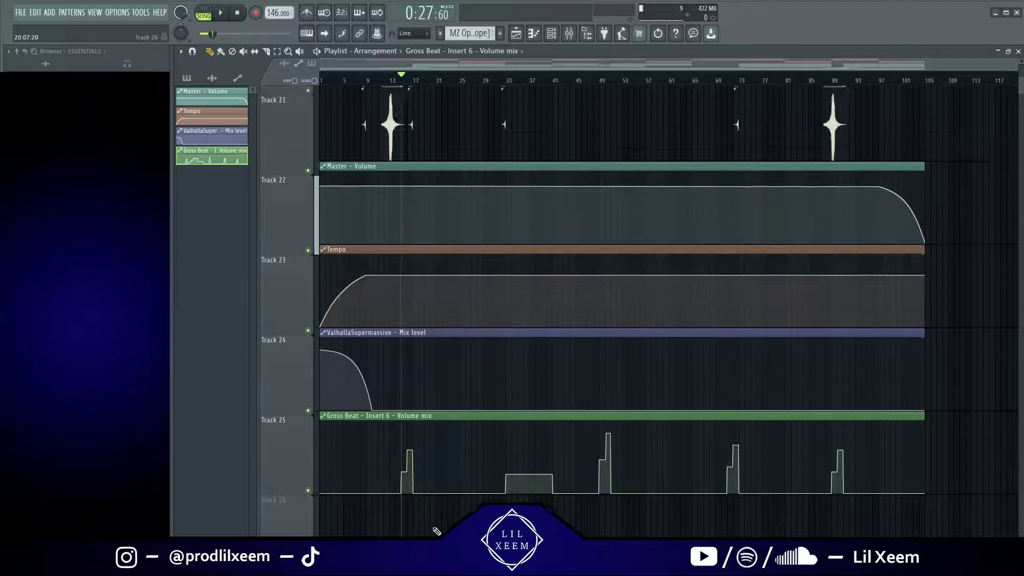